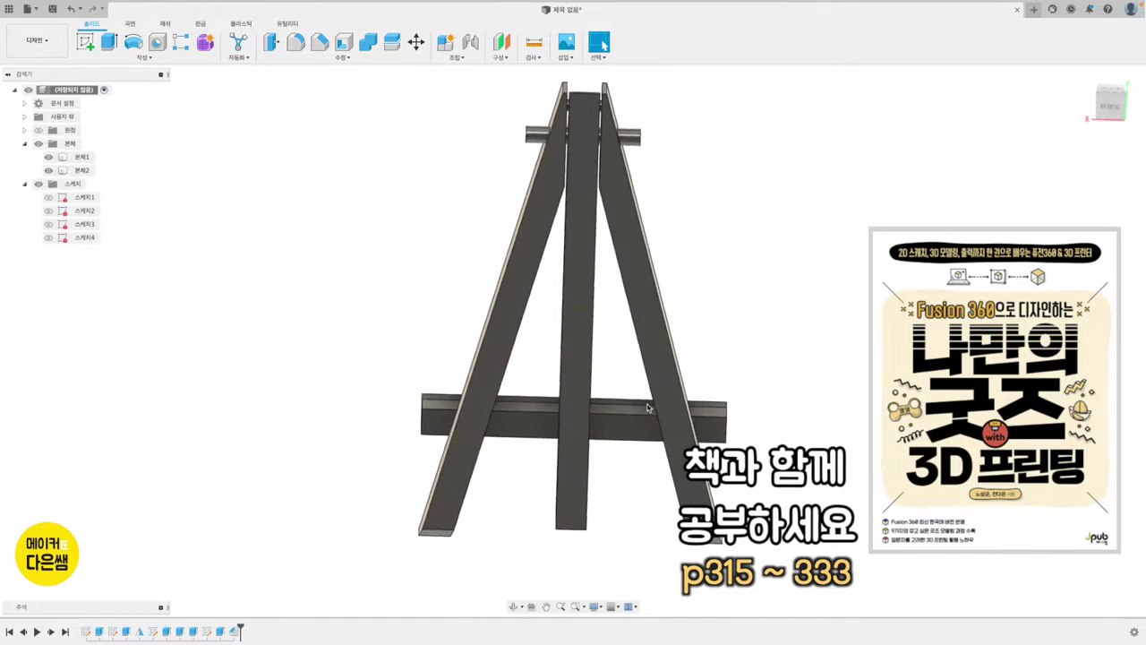
Select the second body of the finished easel model to inspect it
{"action": "left_click", "coordinate": [506, 418]}
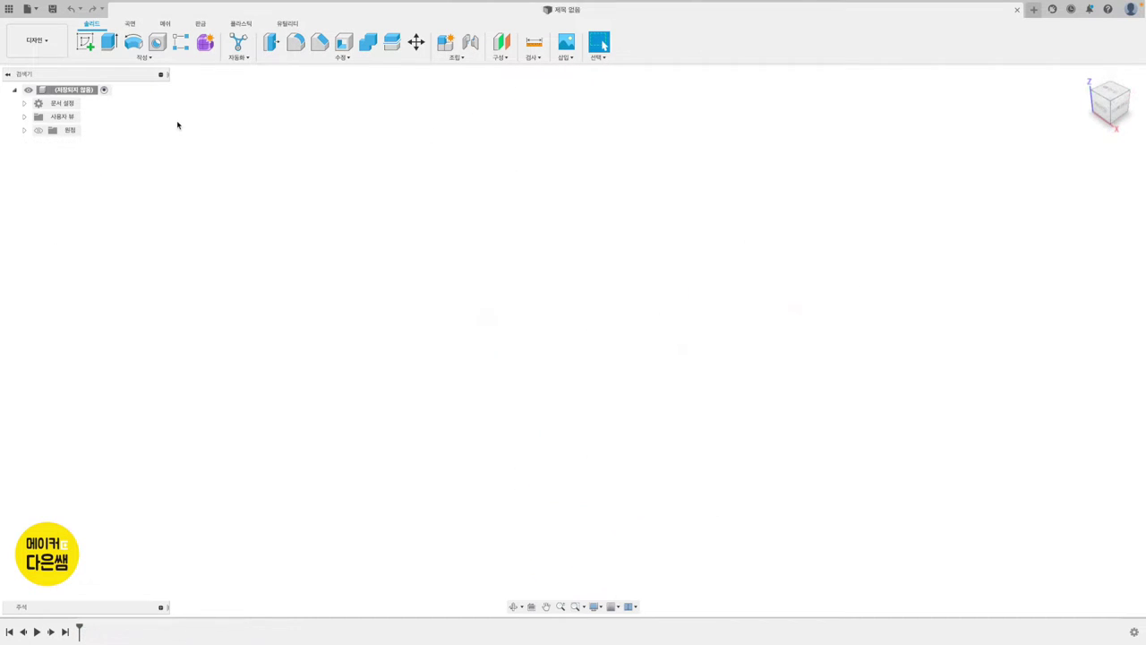
Start a sketch on the front XZ plane and draw a circle centred at the origin
{"action": "left_click", "coordinate": [91, 44]}
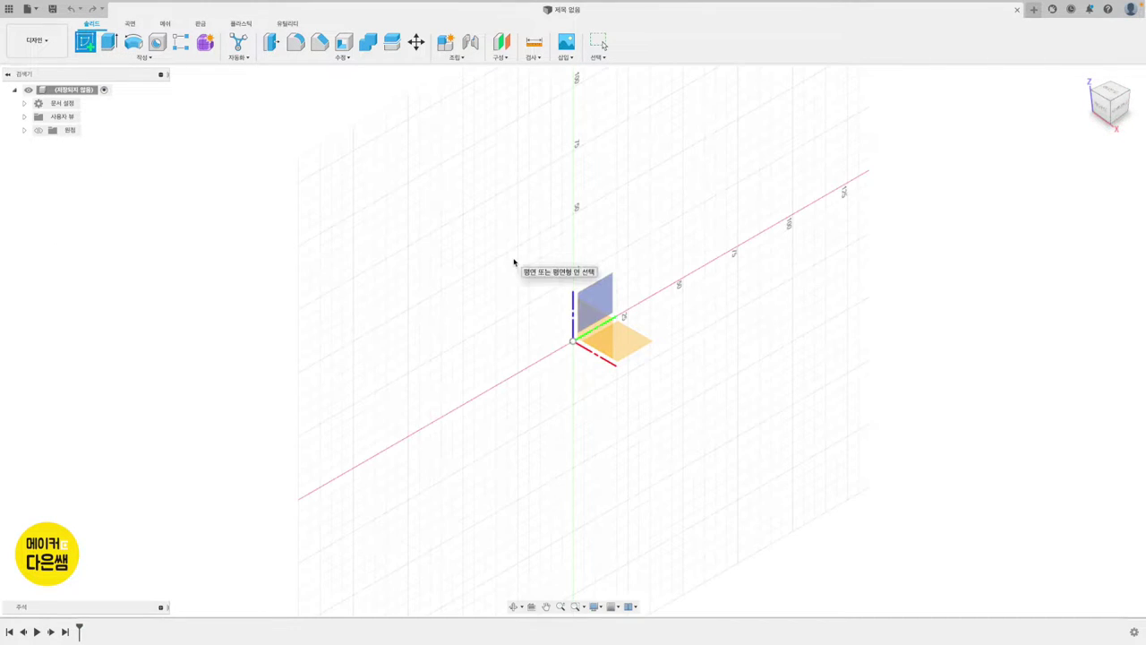
{"action": "left_click", "coordinate": [605, 289]}
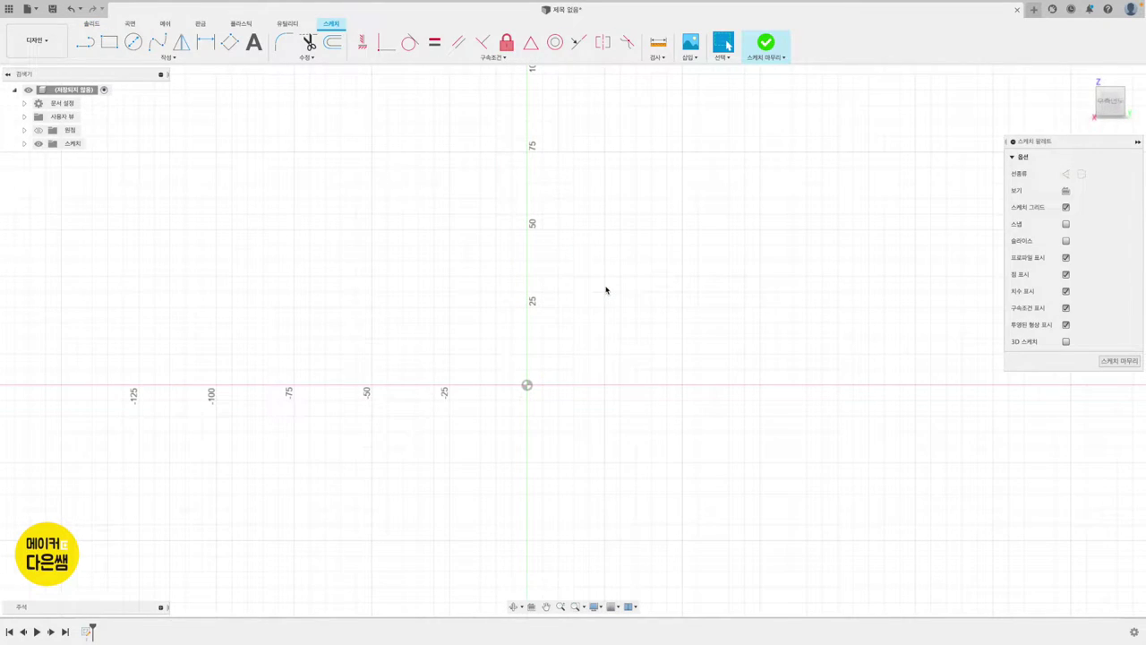
{"action": "left_click", "coordinate": [134, 43]}
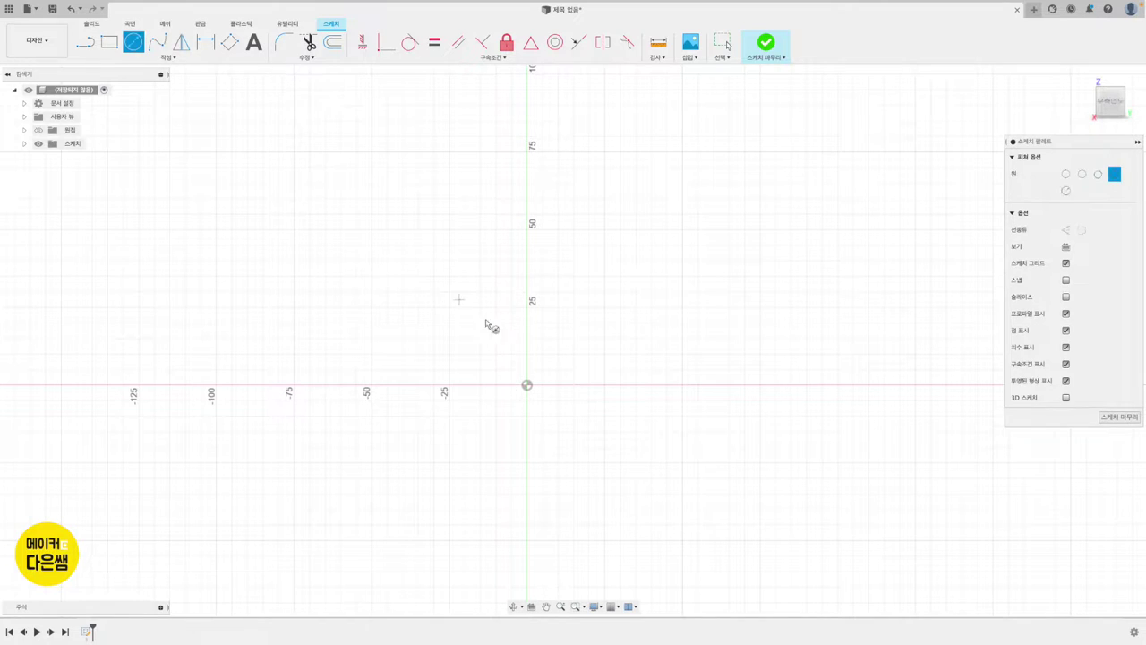
{"action": "left_click", "coordinate": [527, 386]}
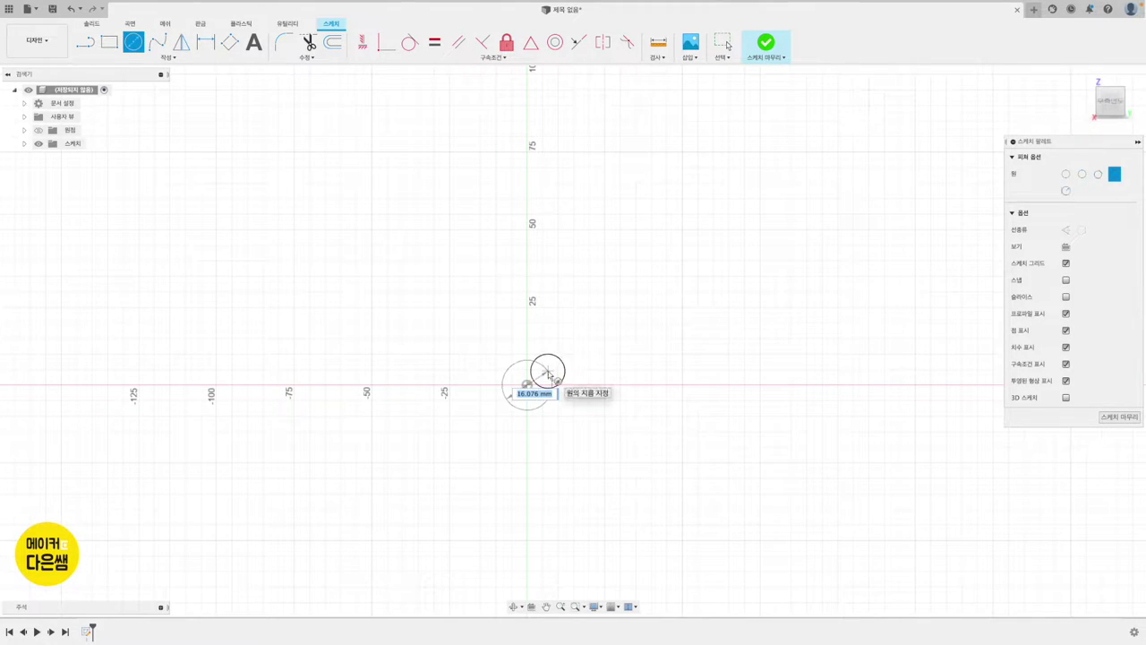
{"action": "key", "text": "Return"}
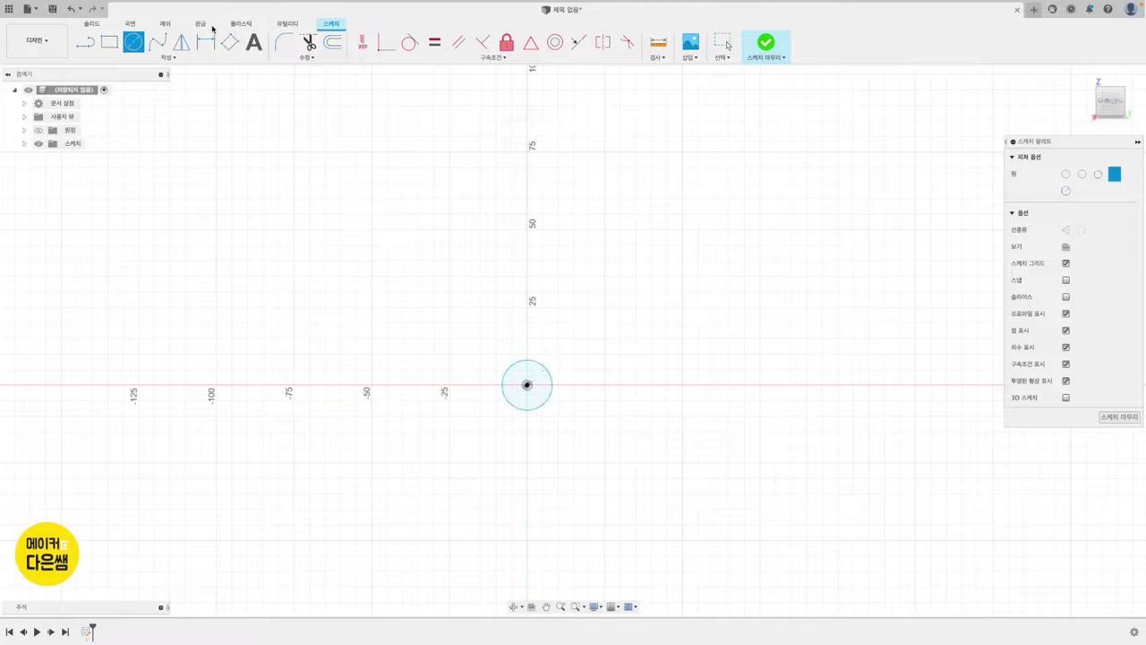
Dimension the circle to a 5.5 mm diameter
{"action": "left_click", "coordinate": [209, 43]}
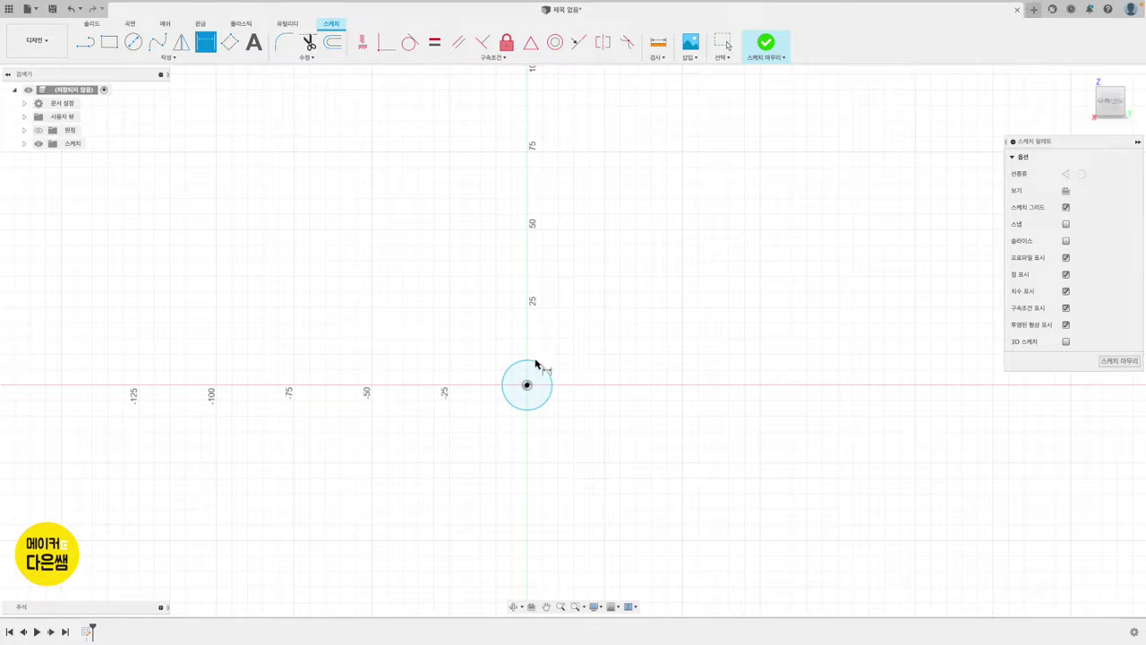
{"action": "left_click", "coordinate": [569, 377]}
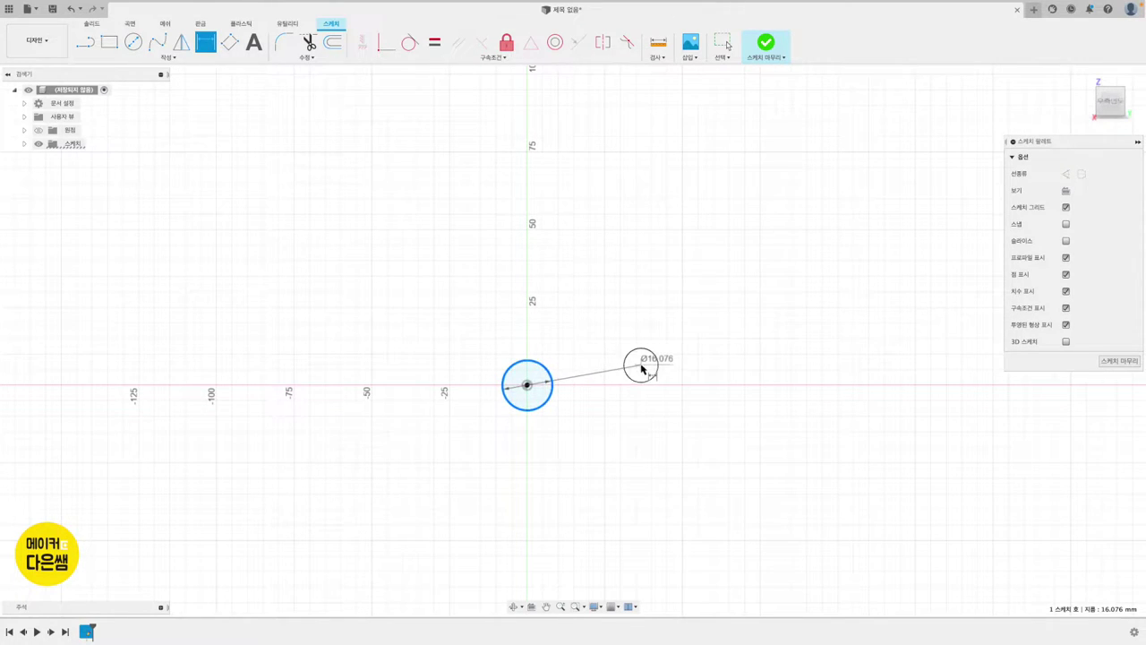
{"action": "left_click", "coordinate": [641, 366]}
{"action": "type", "text": "5.5"}
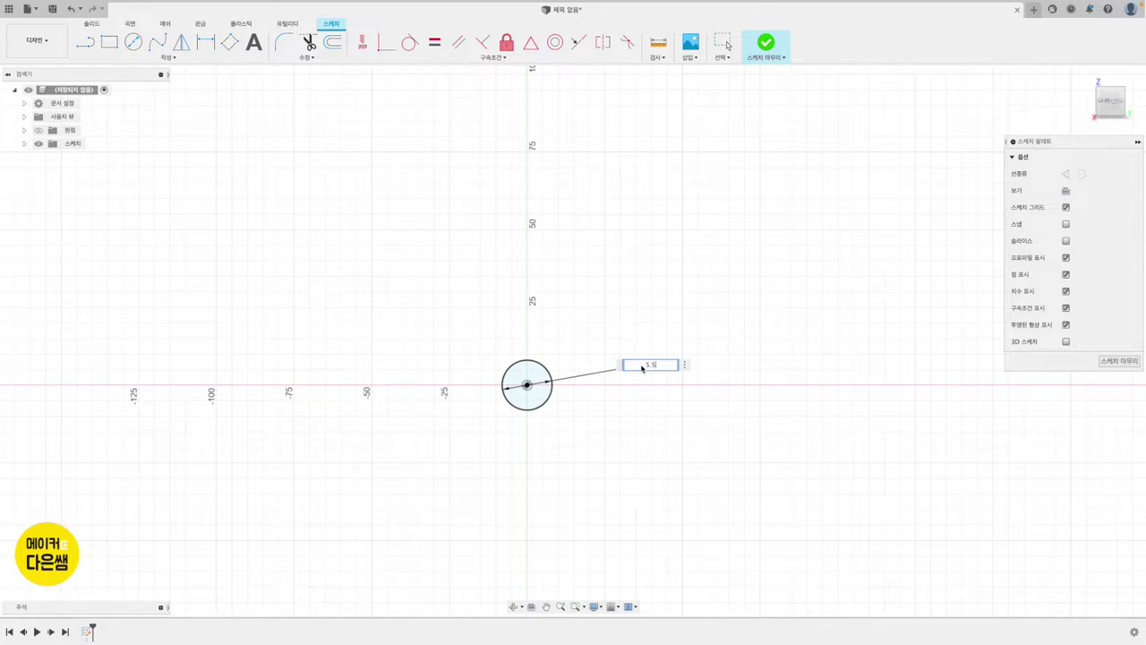
{"action": "key", "text": "Return"}
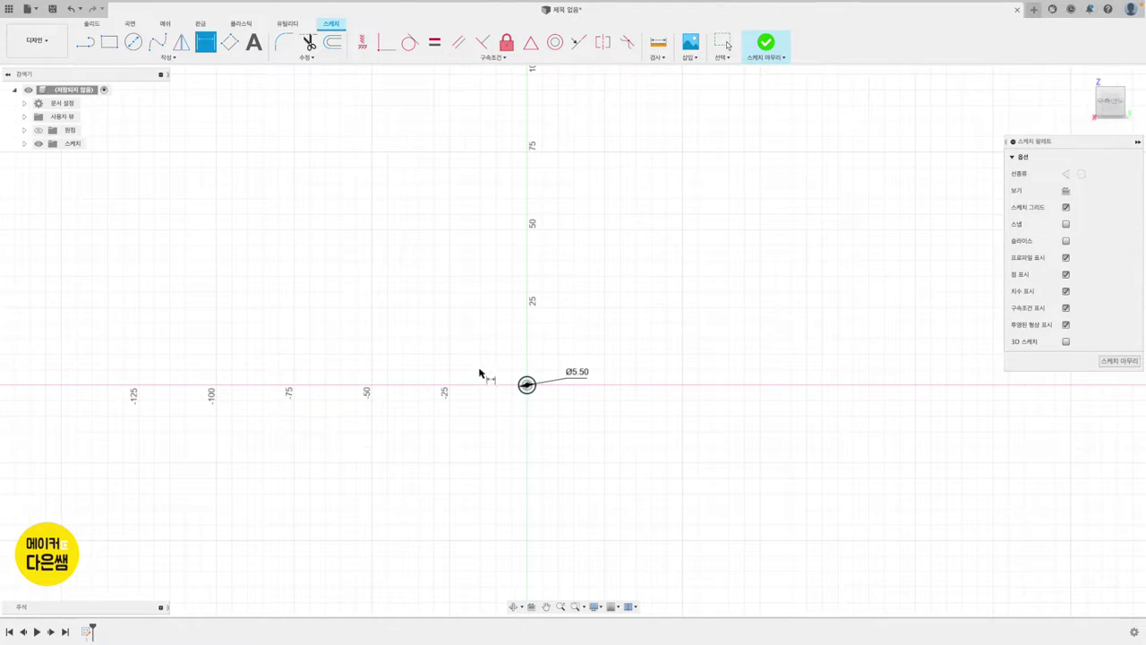
{"action": "middle_click_drag", "start_coordinate": [447, 384], "coordinate": [478, 373]}
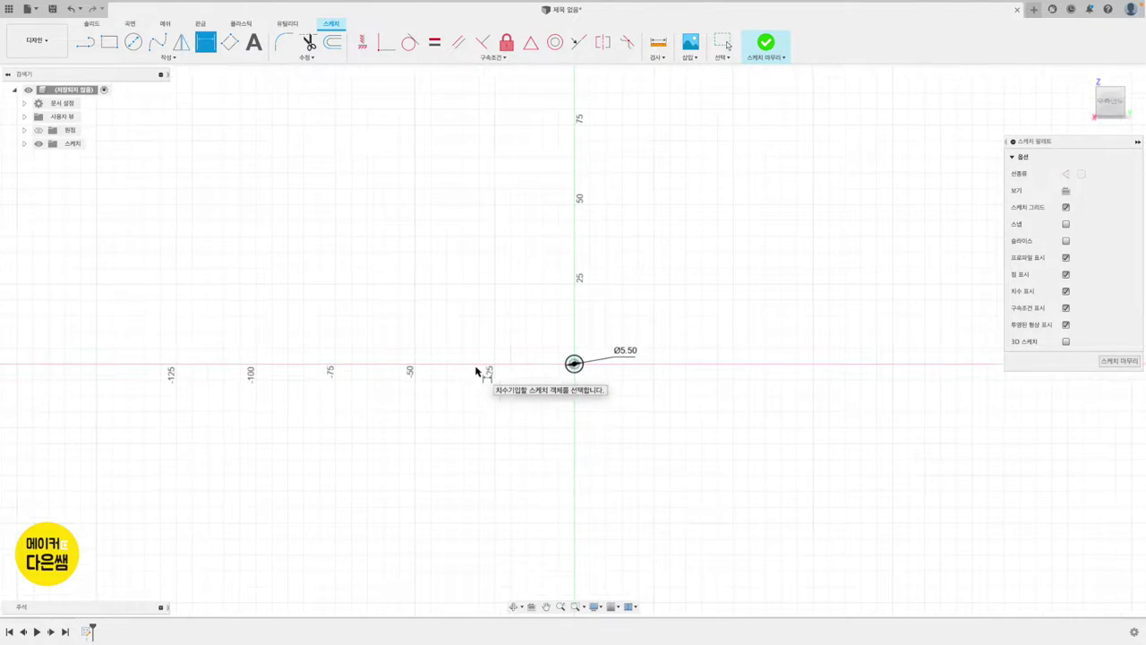
Draw a closed five-sided leg outline around the circle with a slanted left end
{"action": "scroll", "coordinate": [450, 372], "scroll_direction": "up", "scroll_amount": 1}
{"action": "scroll", "coordinate": [450, 371], "scroll_direction": "up", "scroll_amount": 1}
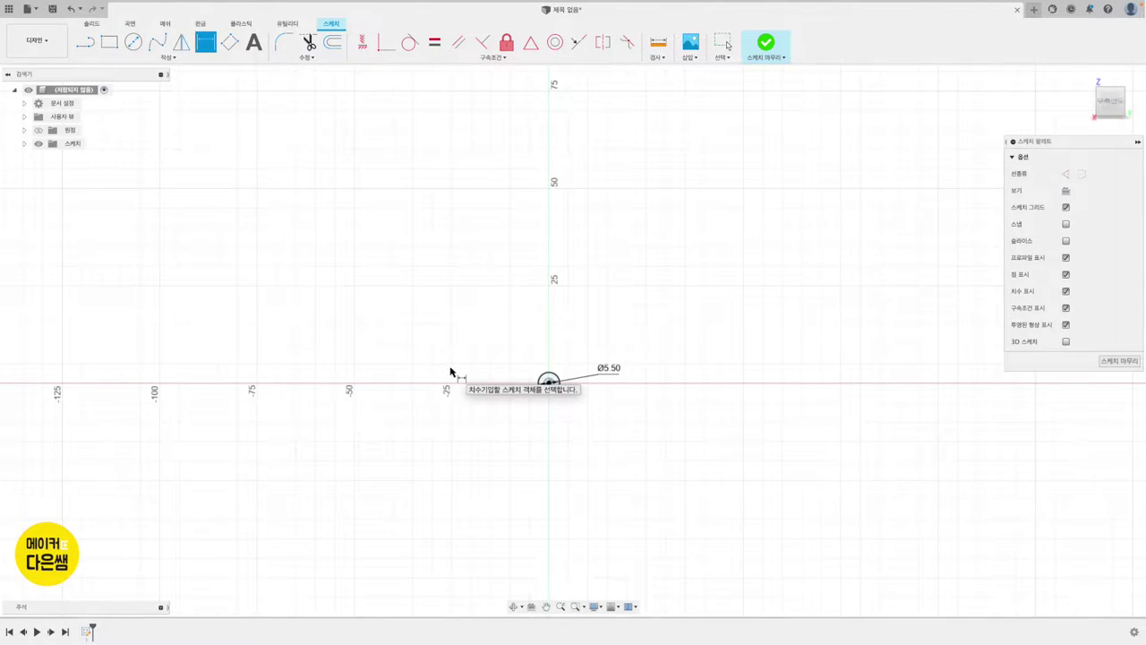
{"action": "scroll", "coordinate": [450, 371], "scroll_direction": "up", "scroll_amount": 1}
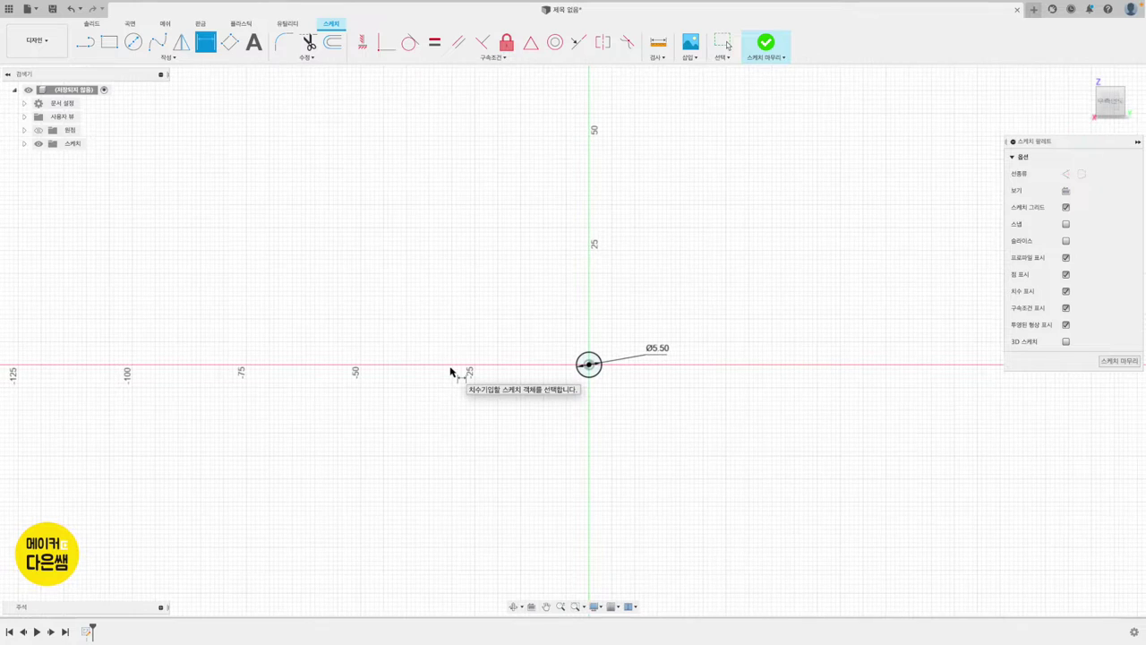
{"action": "left_click", "coordinate": [86, 43]}
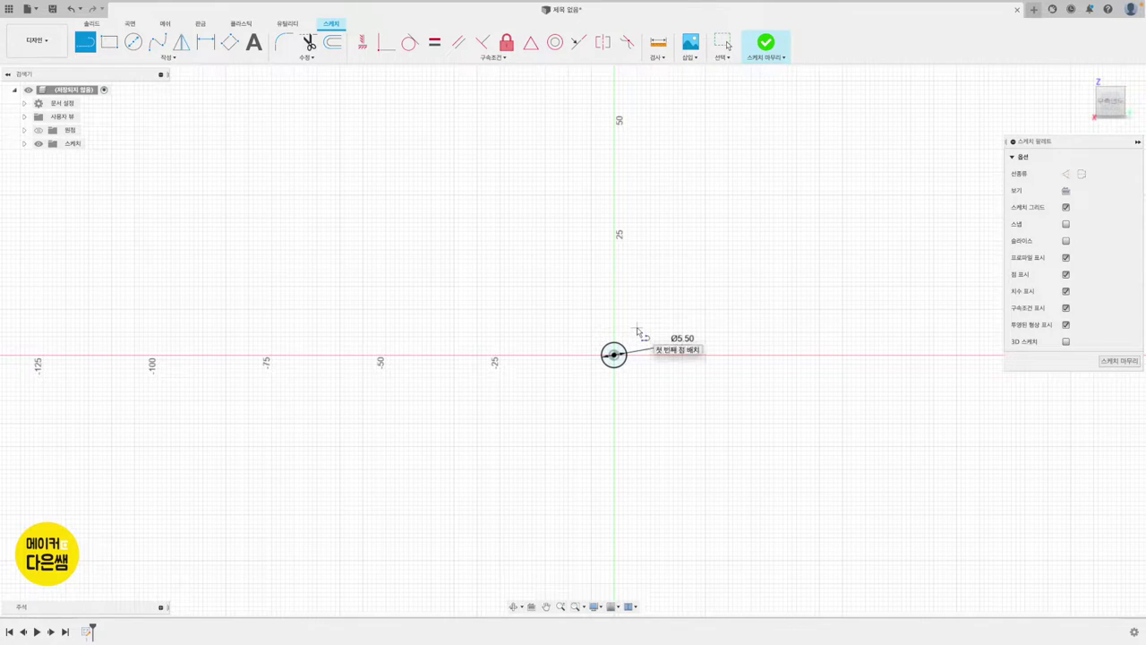
{"action": "left_click", "coordinate": [614, 354]}
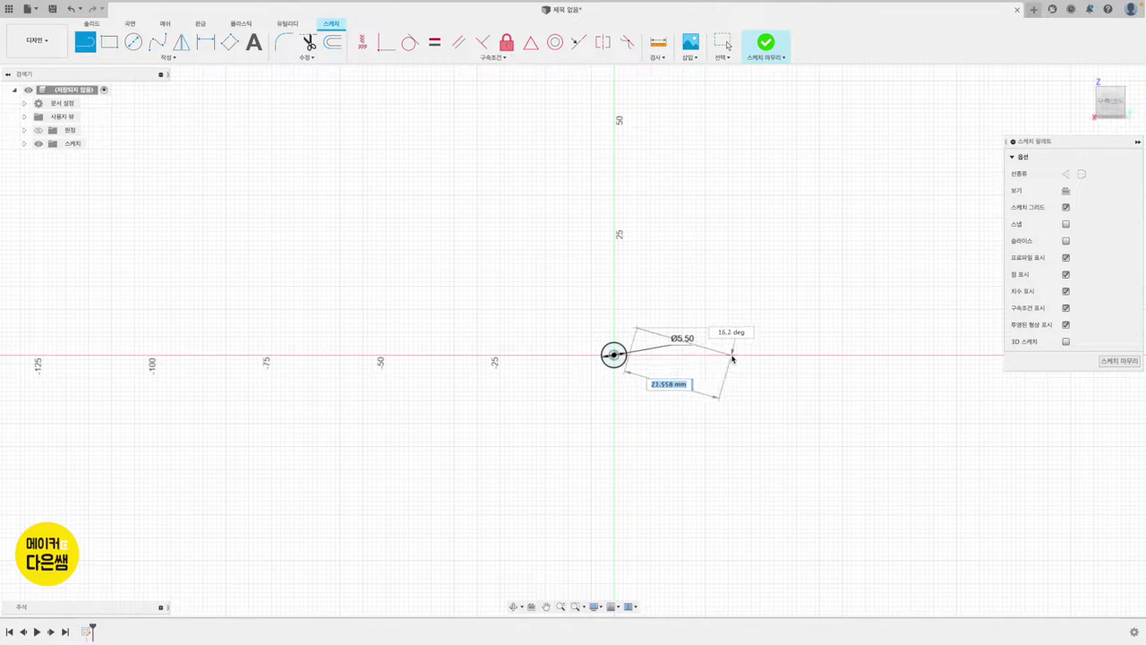
{"action": "left_click", "coordinate": [736, 350]}
{"action": "left_click", "coordinate": [736, 381]}
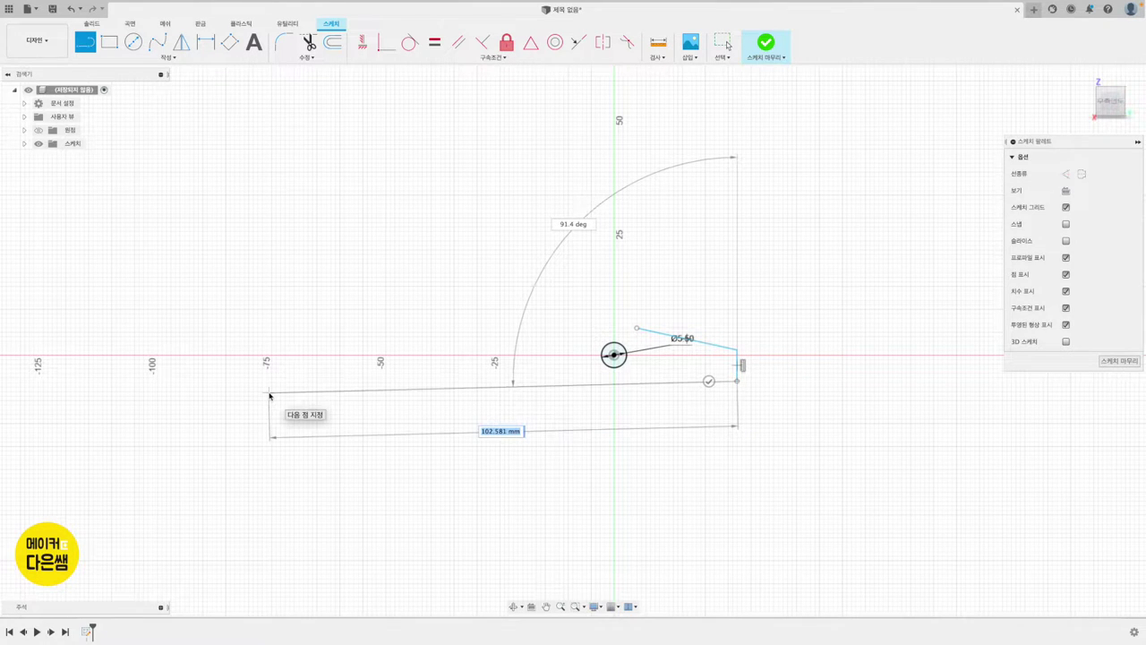
{"action": "left_click", "coordinate": [252, 391]}
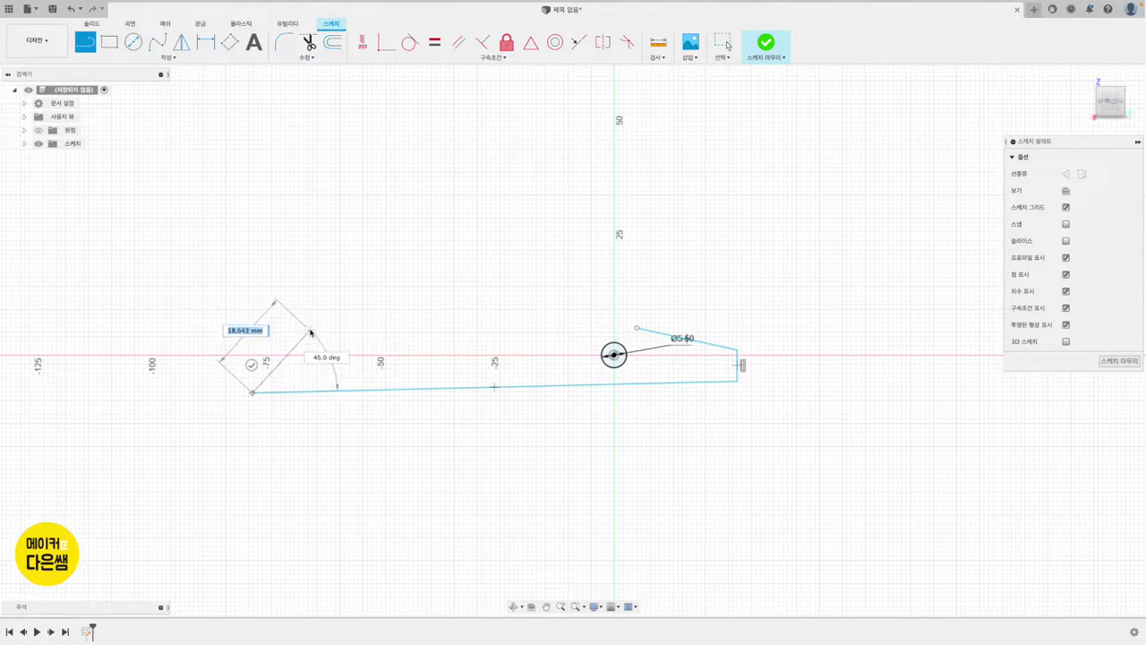
{"action": "left_click", "coordinate": [309, 329]}
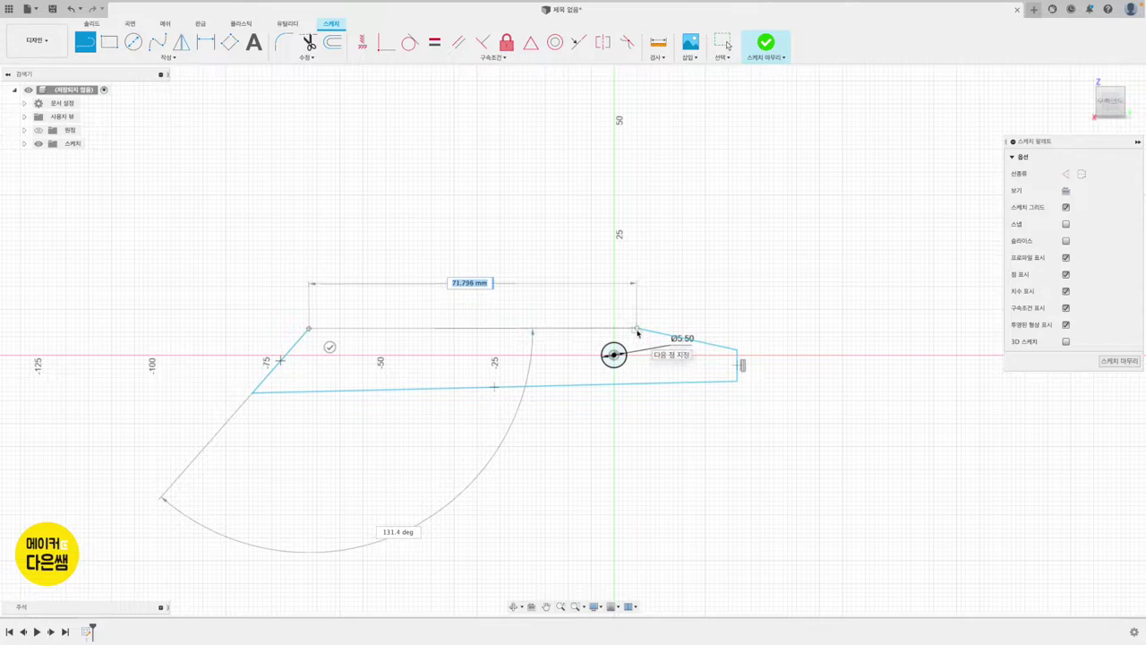
{"action": "left_click", "coordinate": [637, 329]}
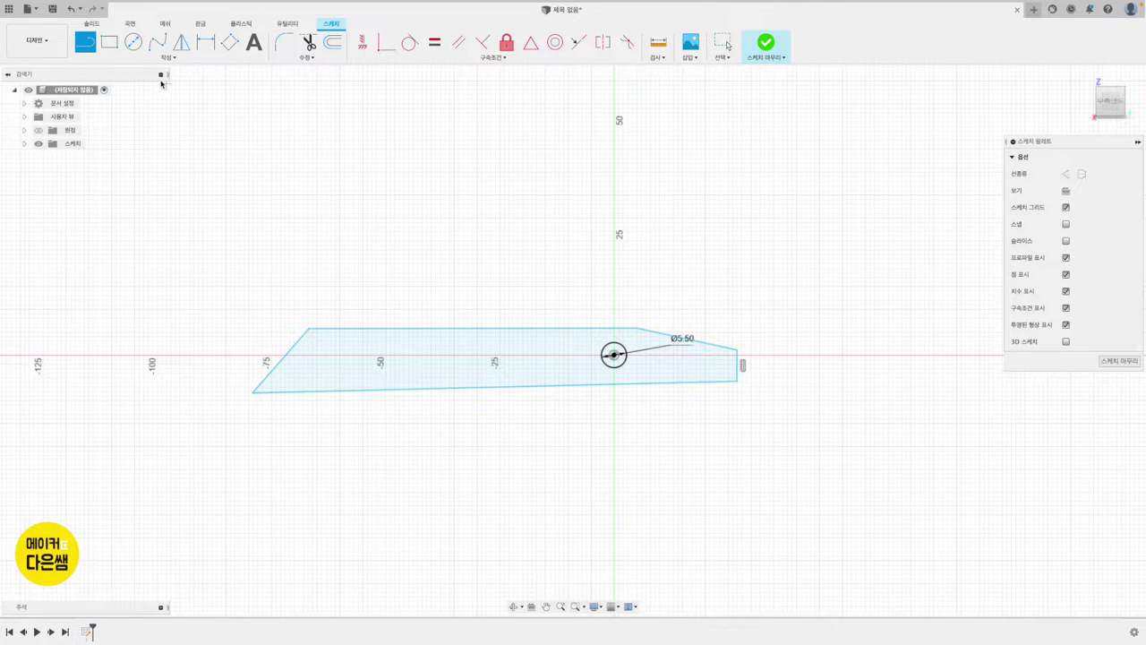
Constrain the outline's top and bottom edges to be horizontal
{"action": "left_click", "coordinate": [362, 43]}
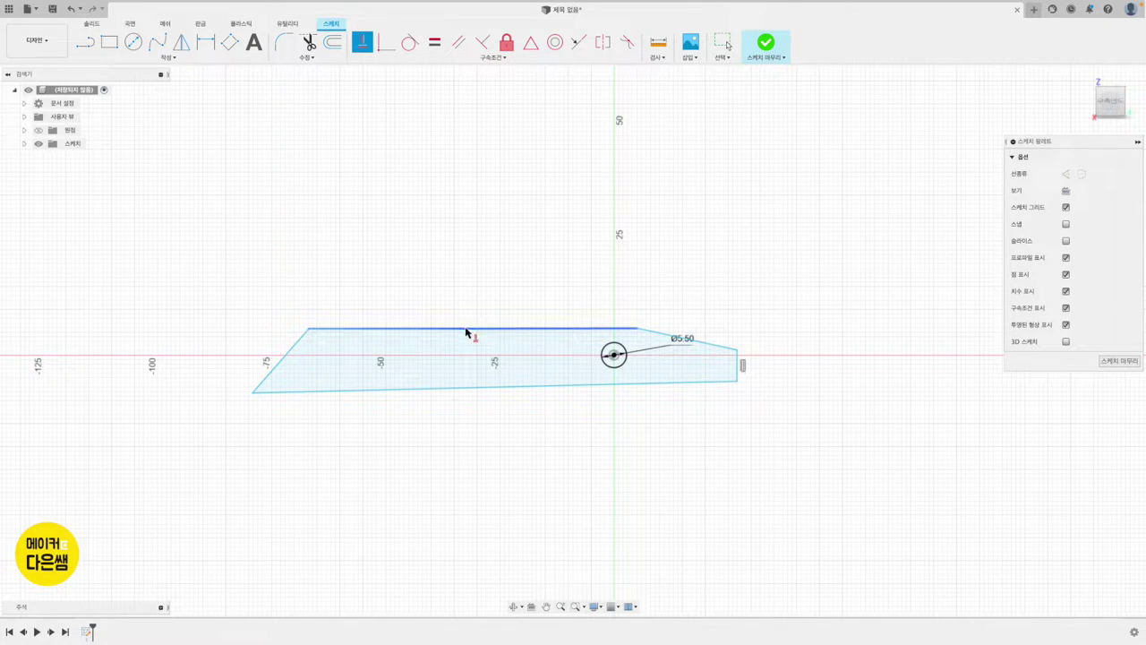
{"action": "left_click", "coordinate": [467, 329]}
{"action": "left_click", "coordinate": [452, 388]}
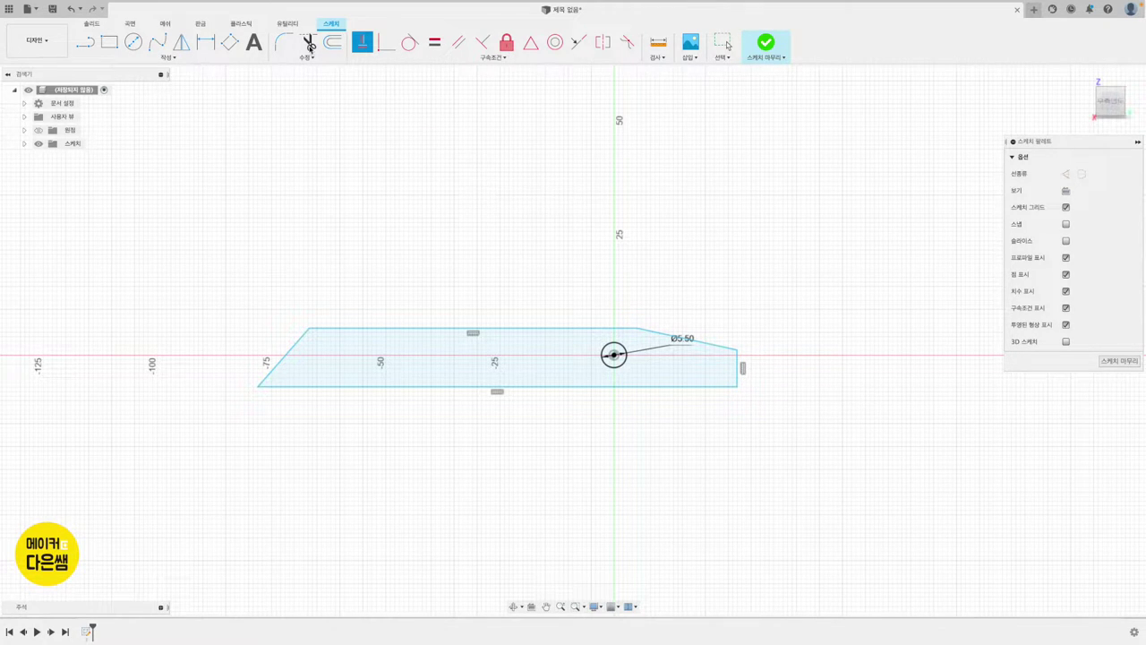
{"action": "left_click", "coordinate": [214, 49]}
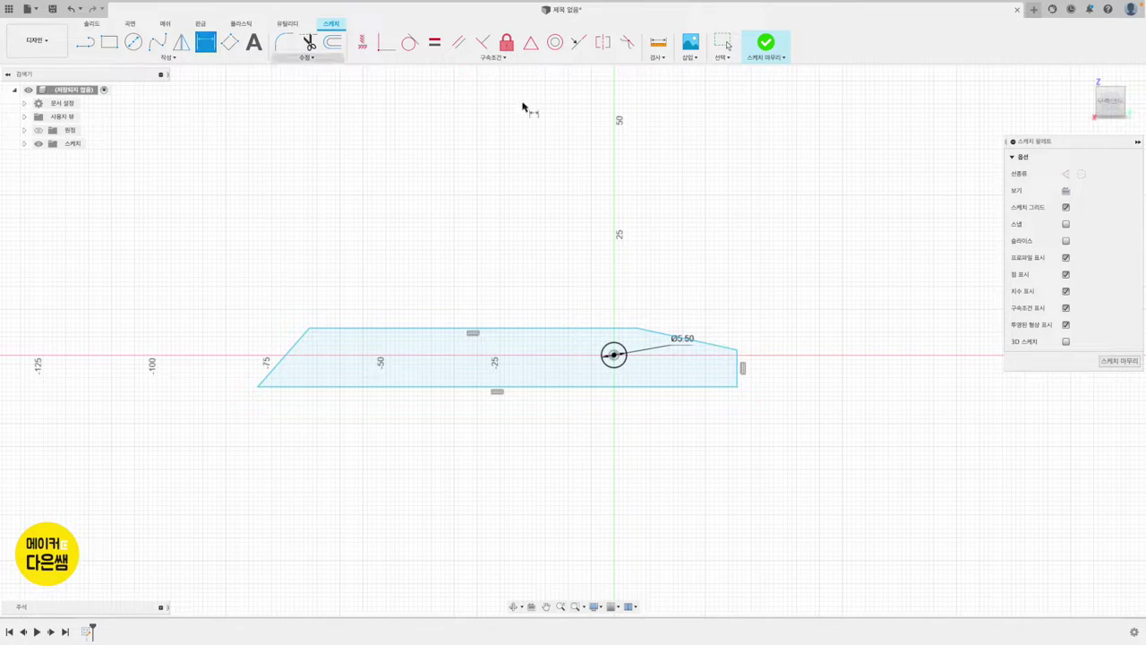
Dimension the right end 13.5 mm from the circle centre and the slanted edge at 30°
{"action": "left_click", "coordinate": [614, 356]}
{"action": "left_click", "coordinate": [737, 374]}
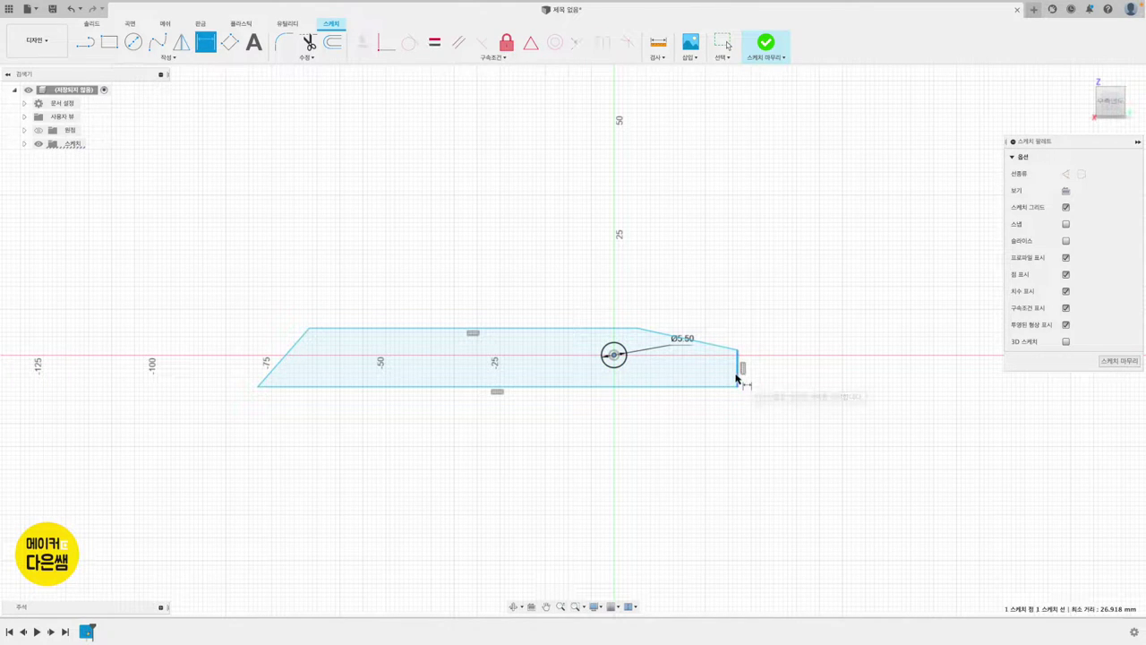
{"action": "left_click", "coordinate": [682, 437]}
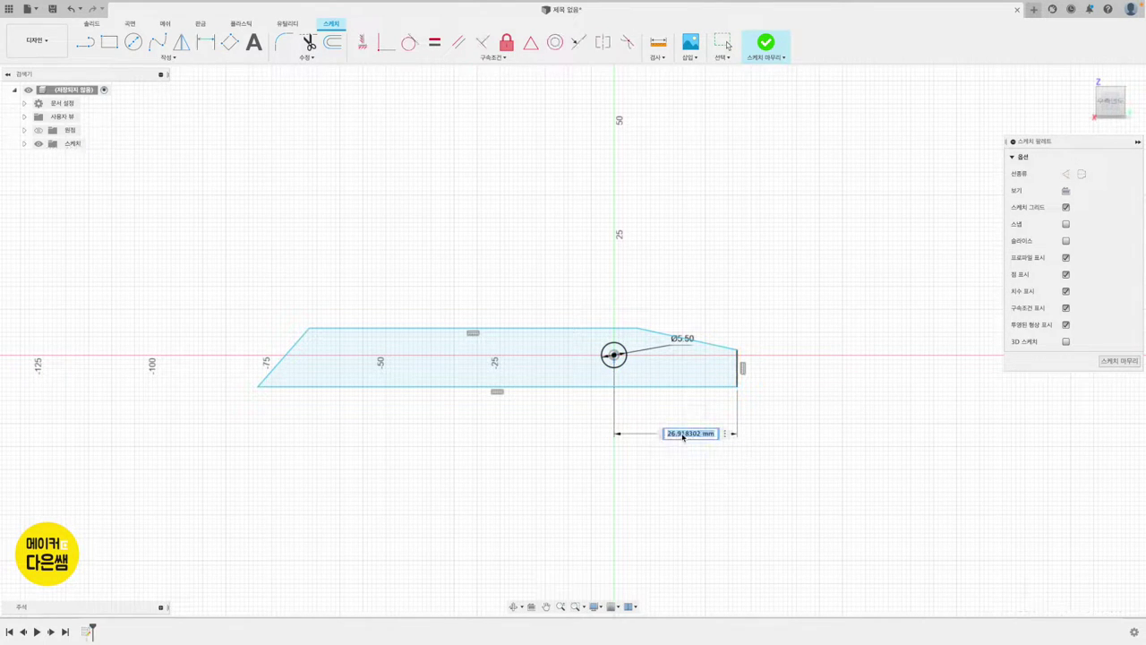
{"action": "type", "text": "13.5"}
{"action": "key", "text": "Return"}
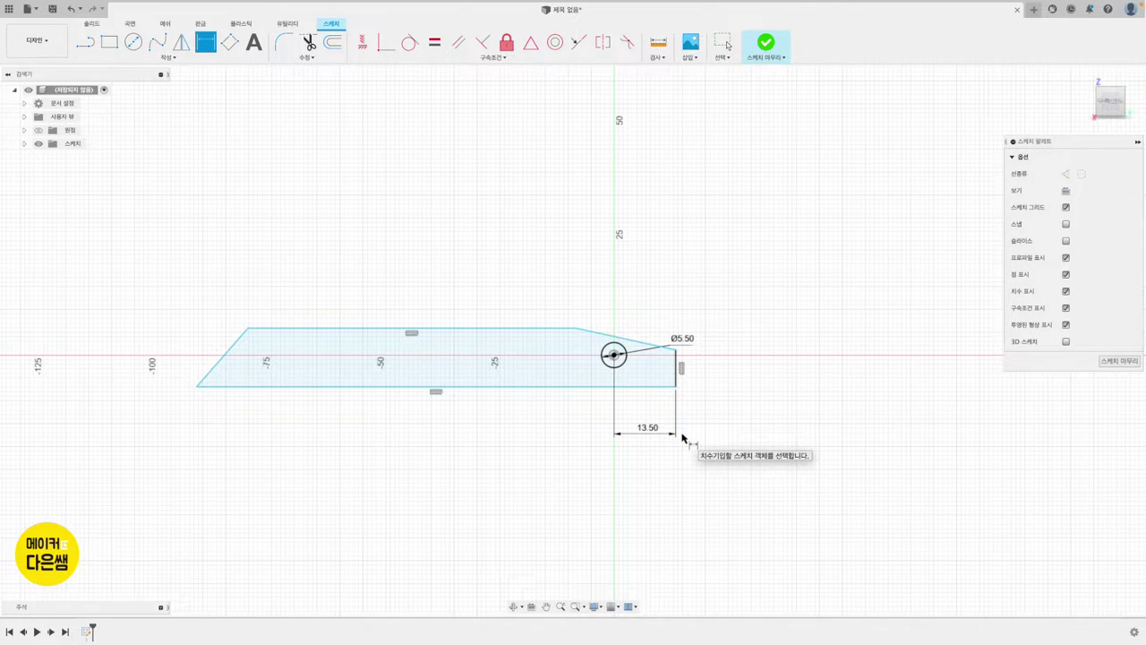
{"action": "left_click", "coordinate": [600, 338]}
{"action": "left_click", "coordinate": [564, 328]}
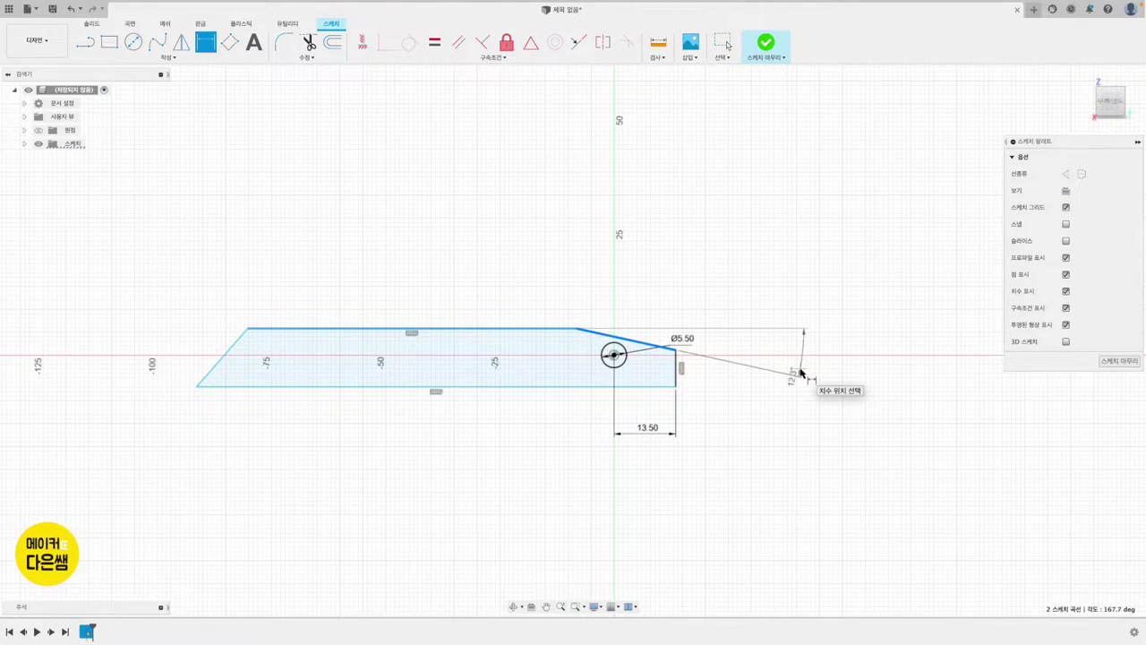
{"action": "left_click", "coordinate": [801, 372]}
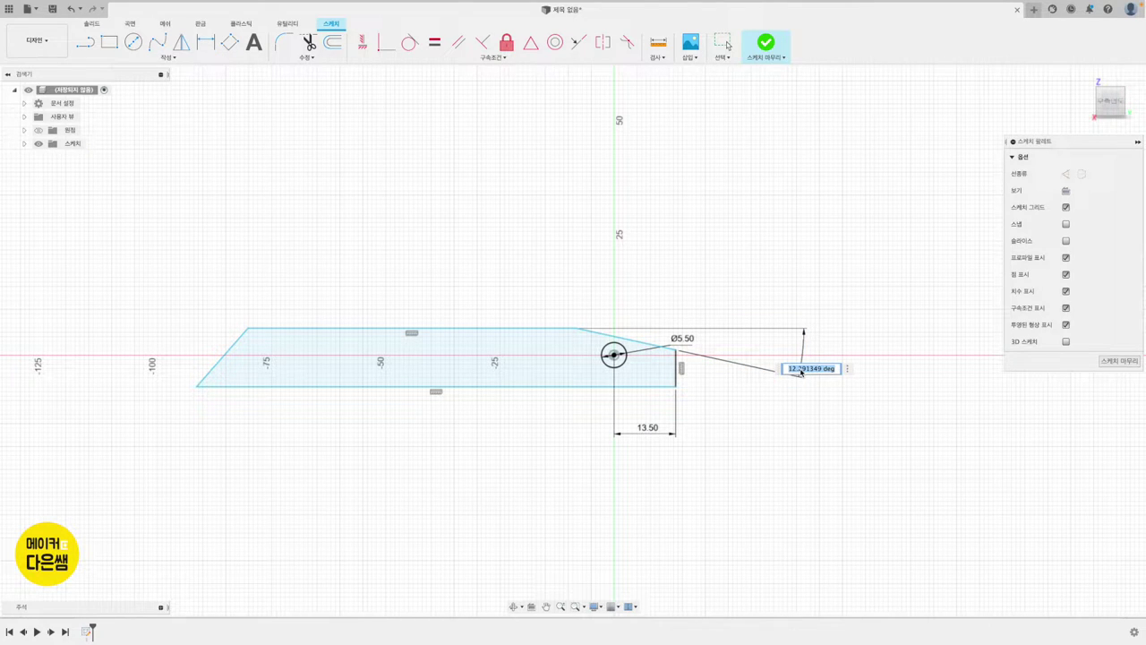
{"action": "type", "text": "30"}
{"action": "key", "text": "Return"}
Dimension the top edge 3.7 mm and the bottom edge 4 mm from the circle centre
{"action": "left_click", "coordinate": [614, 357]}
{"action": "left_click", "coordinate": [546, 329]}
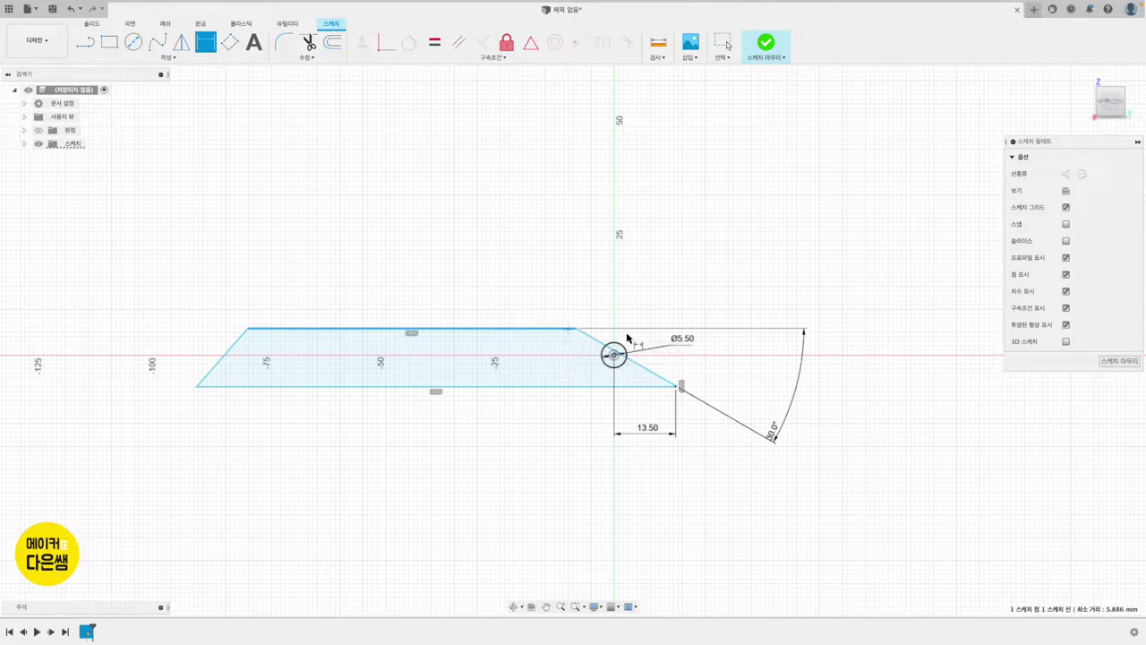
{"action": "left_click", "coordinate": [739, 347]}
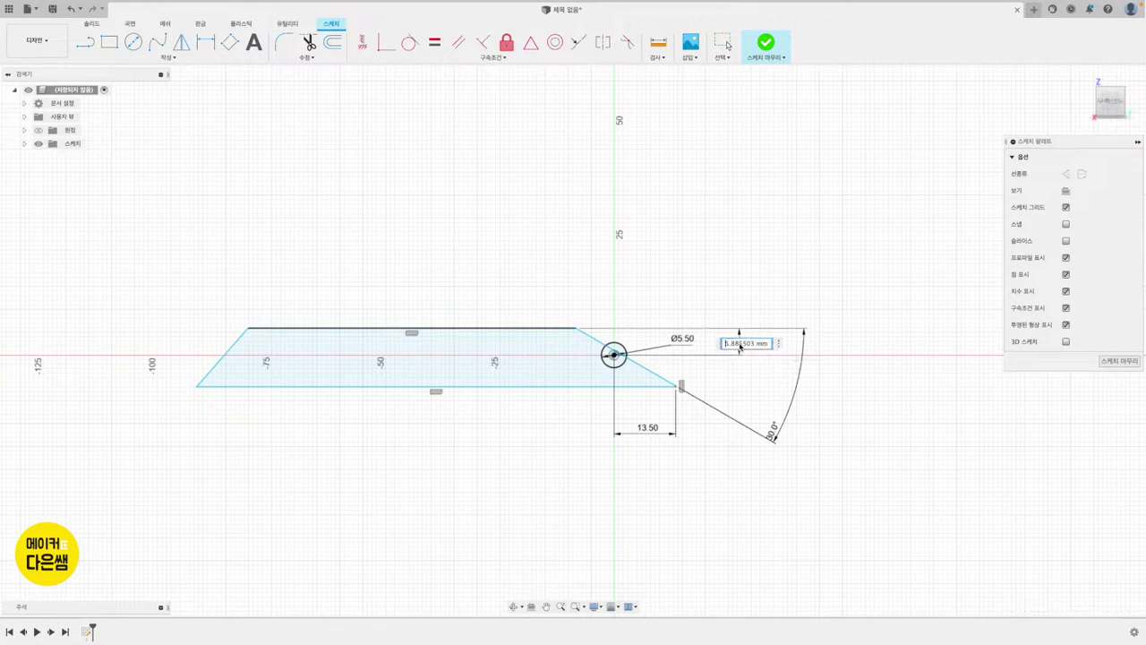
{"action": "key", "text": "BackSpace"}
{"action": "type", "text": "3.7"}
{"action": "key", "text": "Return"}
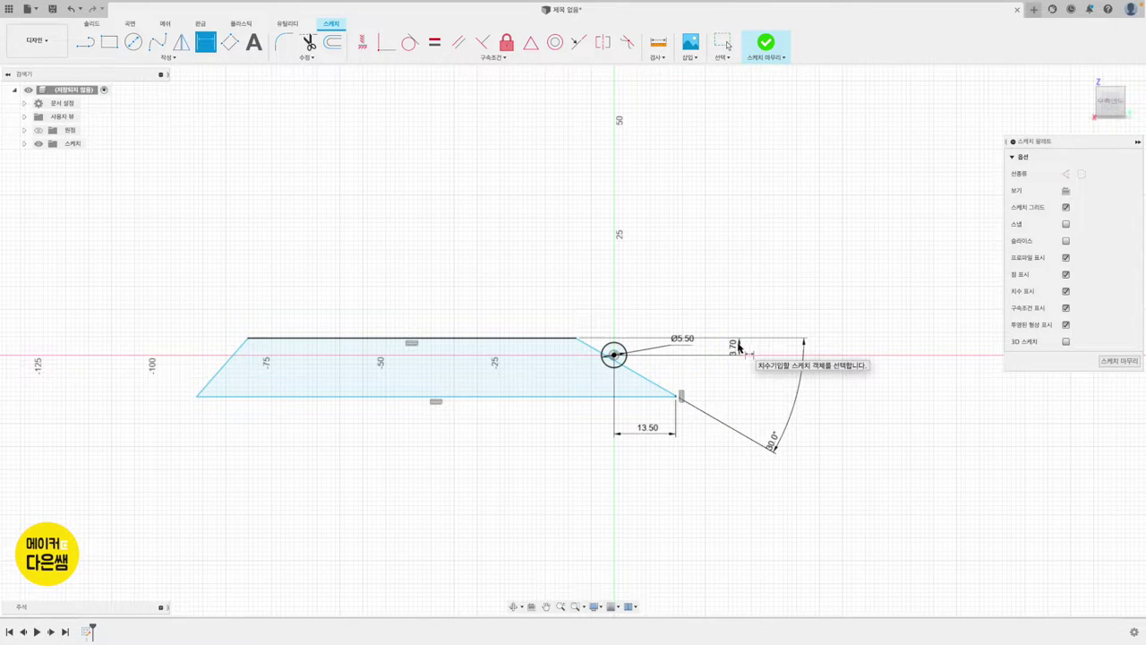
{"action": "left_click", "coordinate": [590, 397]}
{"action": "left_click", "coordinate": [613, 355]}
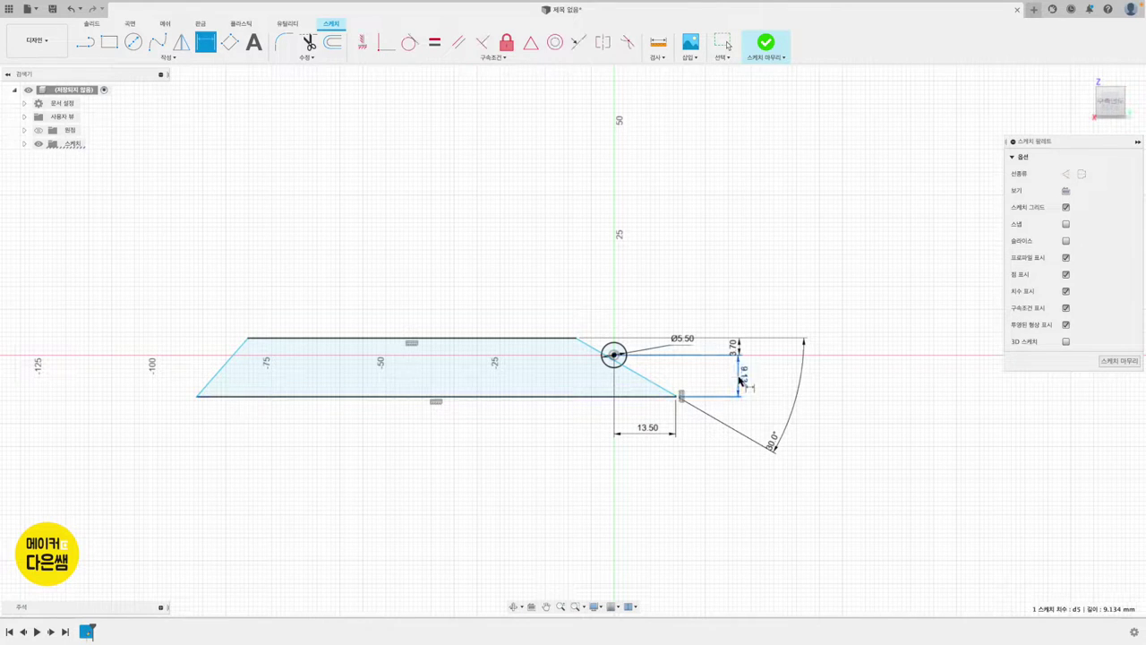
{"action": "left_click", "coordinate": [740, 381]}
{"action": "type", "text": "4"}
{"action": "key", "text": "Return"}
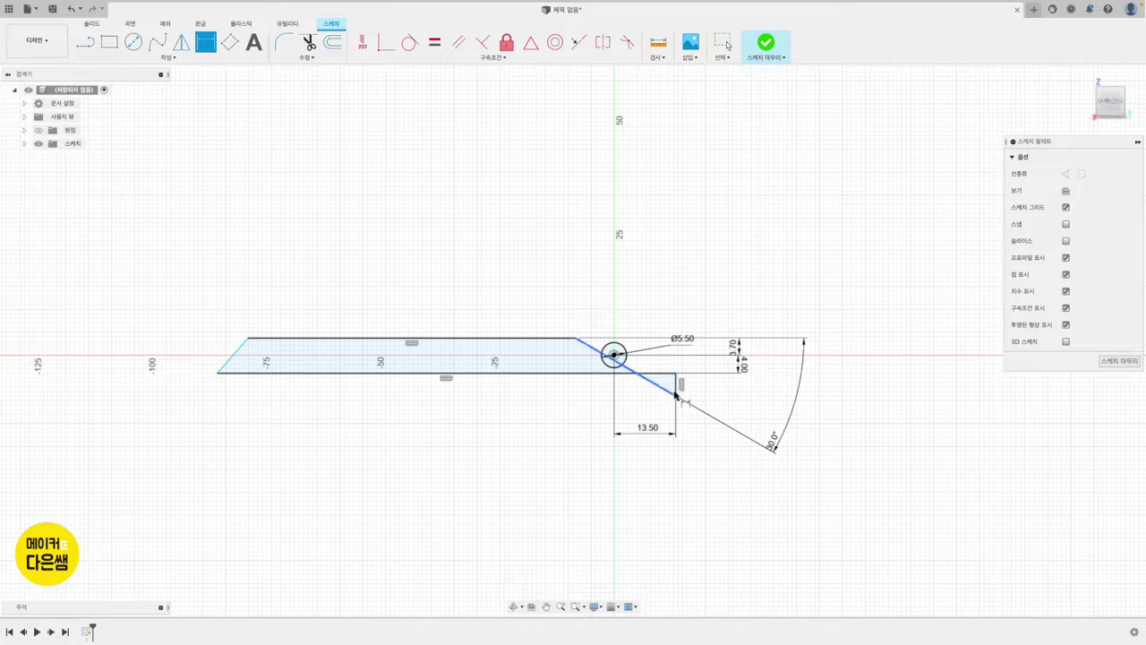
Move the end corner up and dimension it 12 mm from the pin centre
{"action": "key", "text": "Escape"}
{"action": "left_click_drag", "start_coordinate": [676, 396], "coordinate": [676, 362]}
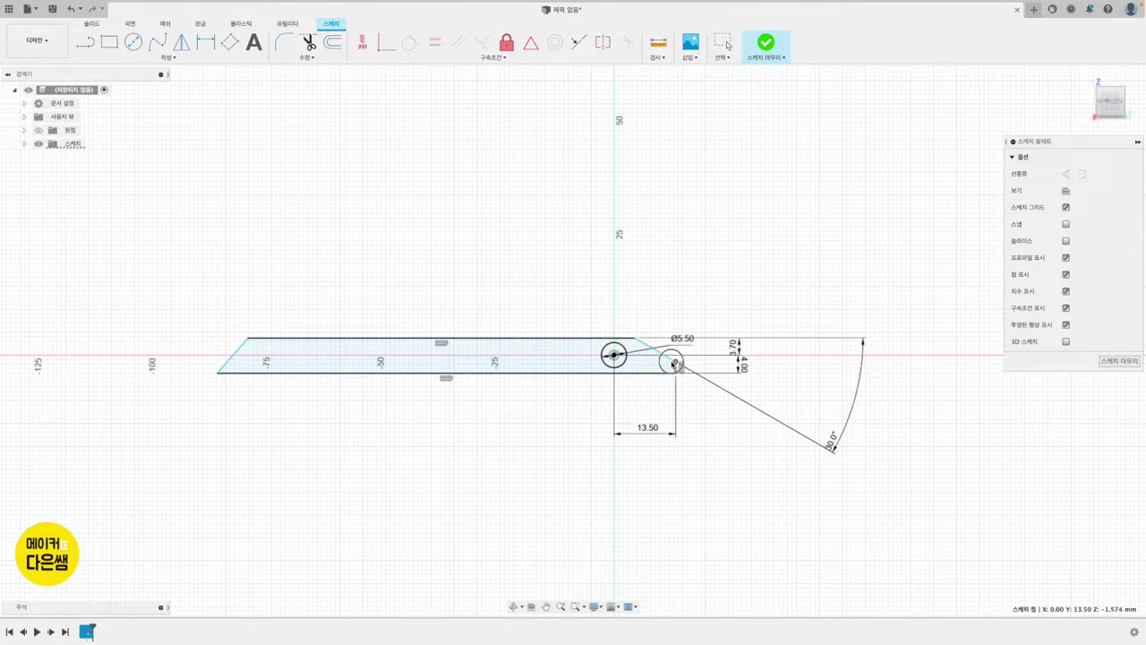
{"action": "left_click", "coordinate": [672, 362]}
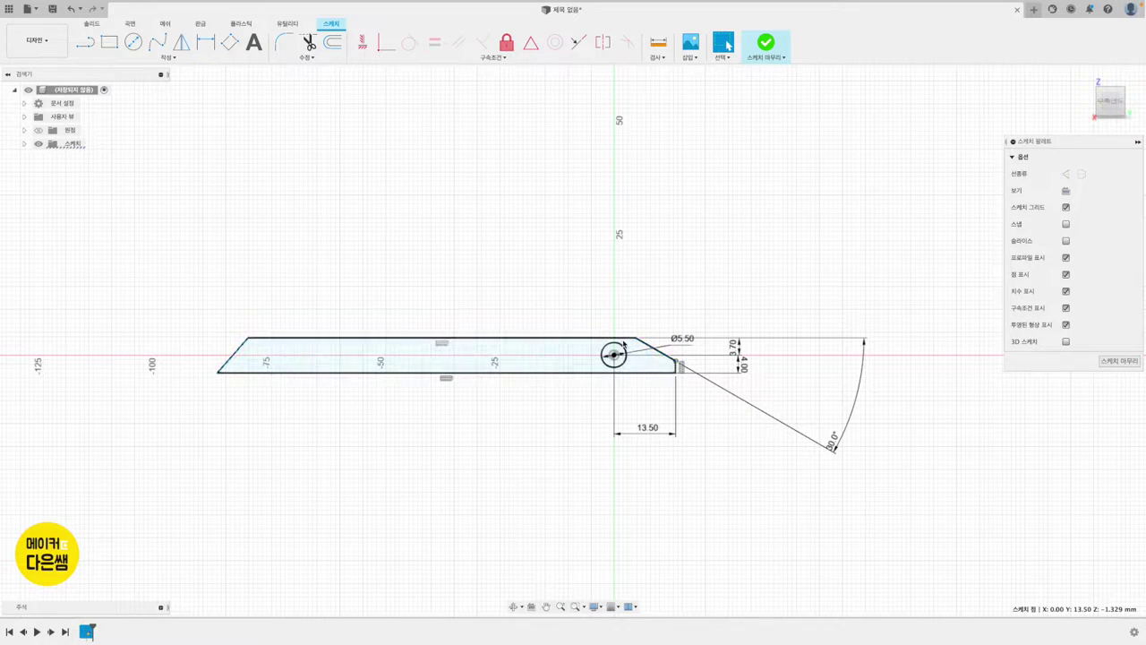
{"action": "left_click", "coordinate": [204, 43]}
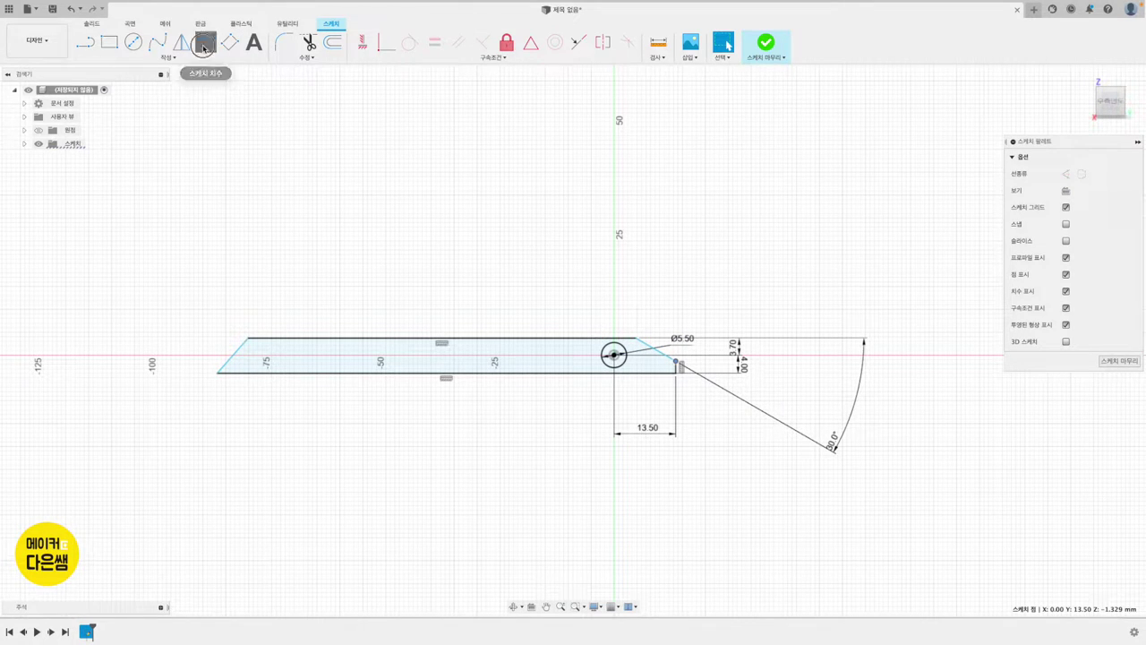
{"action": "left_click", "coordinate": [636, 339]}
{"action": "left_click", "coordinate": [675, 362]}
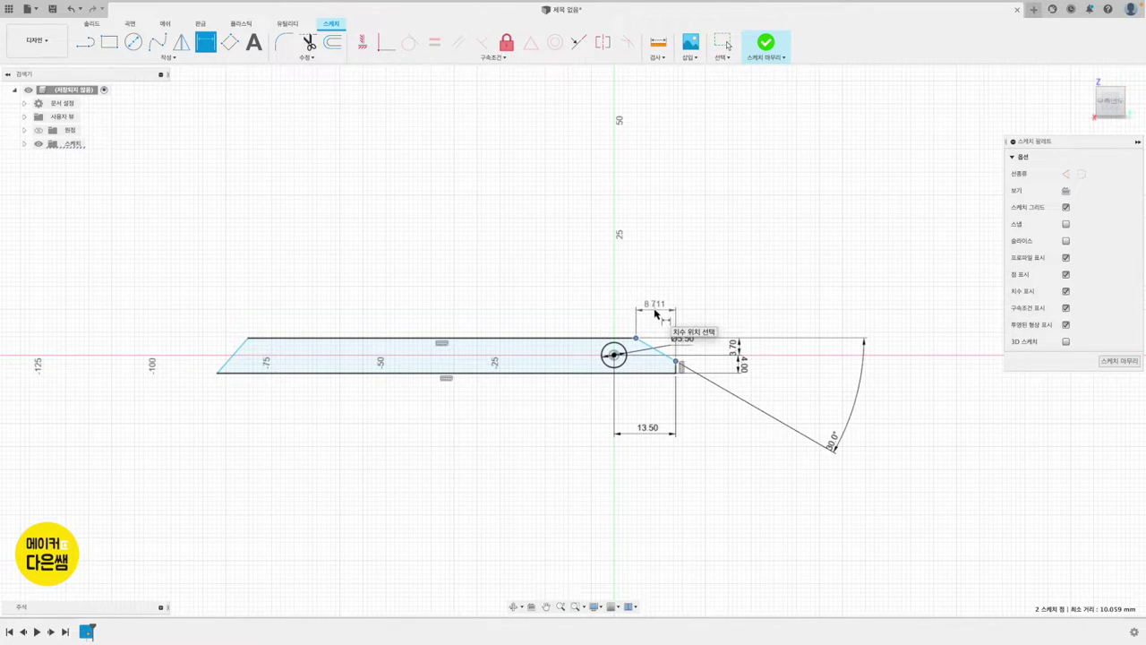
{"action": "left_click", "coordinate": [655, 311]}
{"action": "type", "text": "12"}
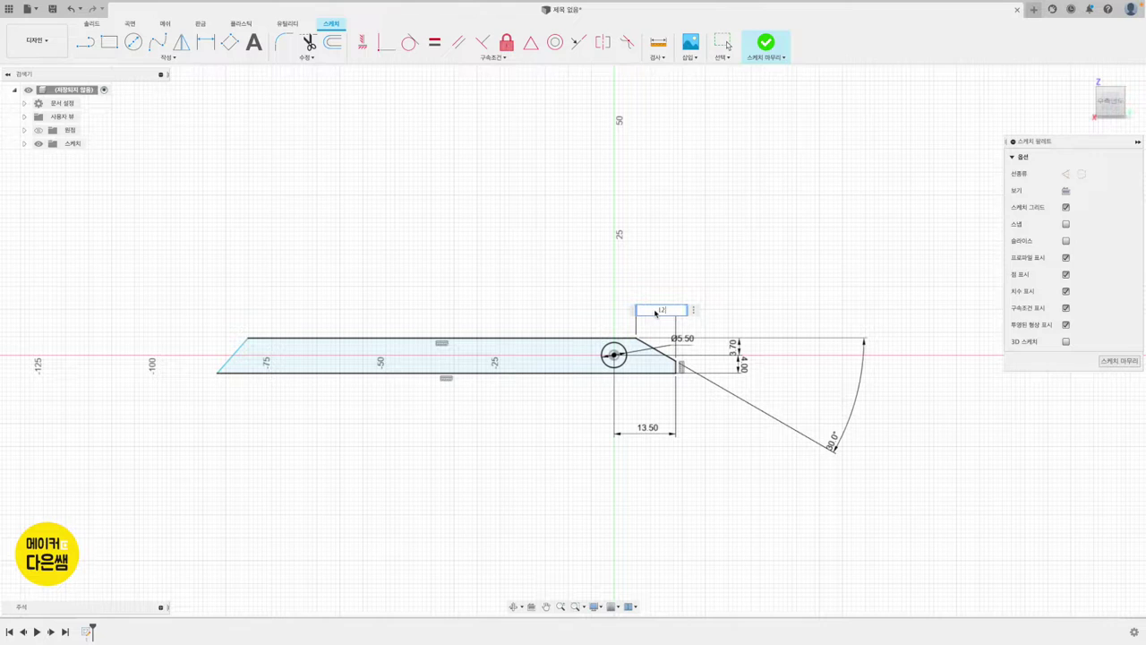
{"action": "key", "text": "Return"}
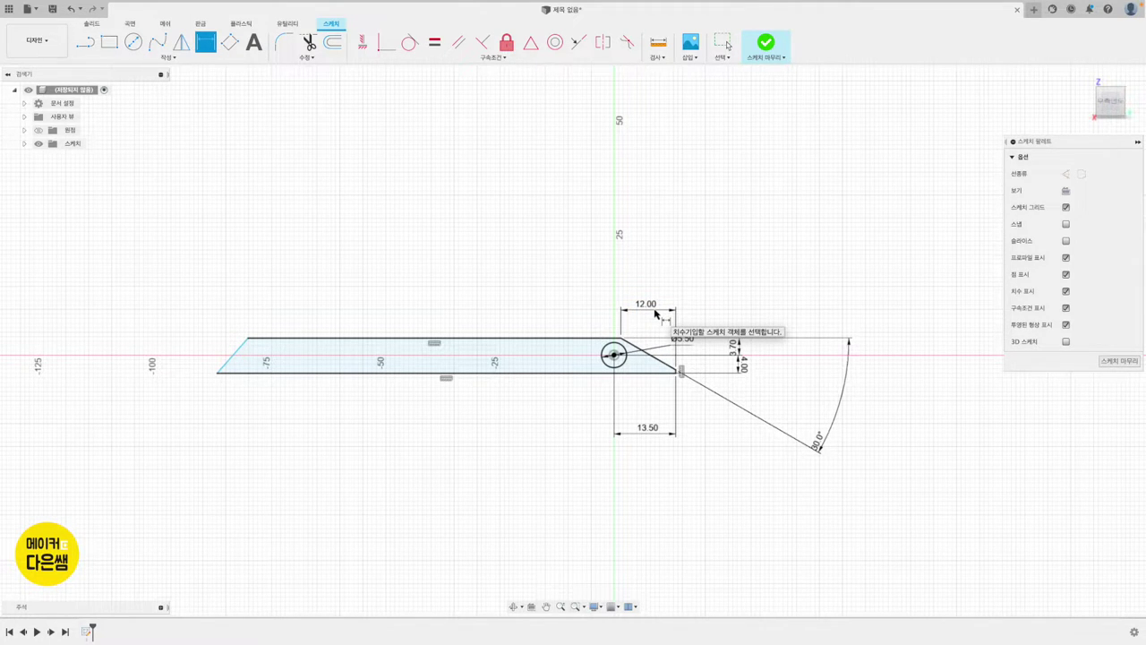
Set the left end angle to 70° and overall bottom length to 123 mm, then finish the sketch
{"action": "left_click", "coordinate": [232, 360]}
{"action": "left_click", "coordinate": [254, 372]}
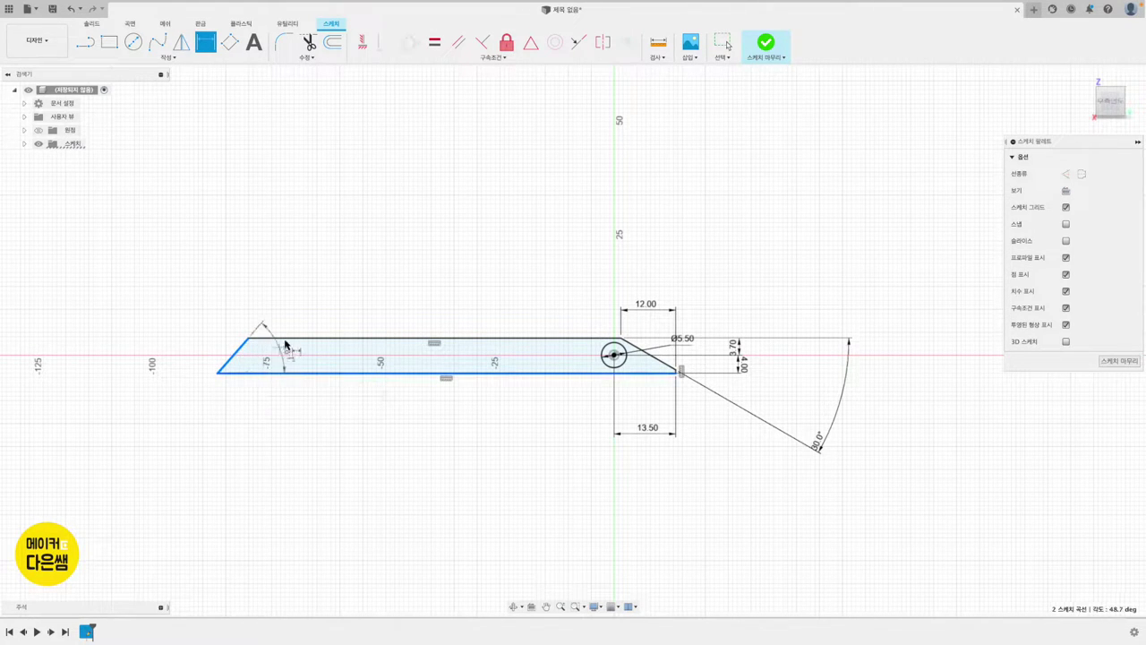
{"action": "left_click", "coordinate": [322, 315]}
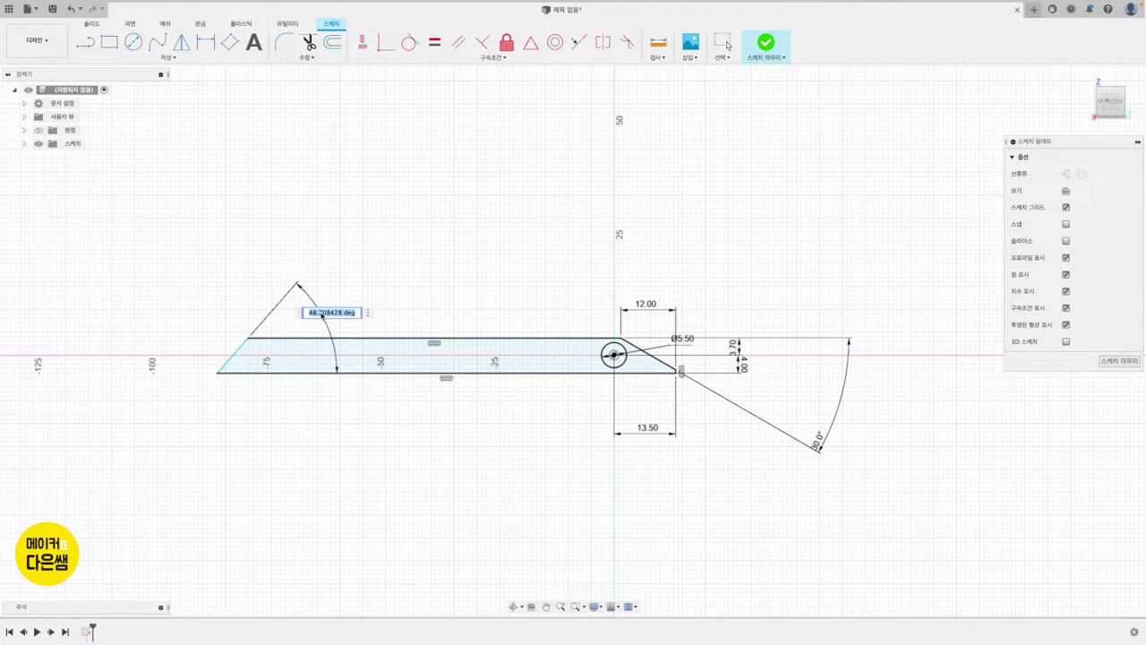
{"action": "type", "text": "70"}
{"action": "key", "text": "Return"}
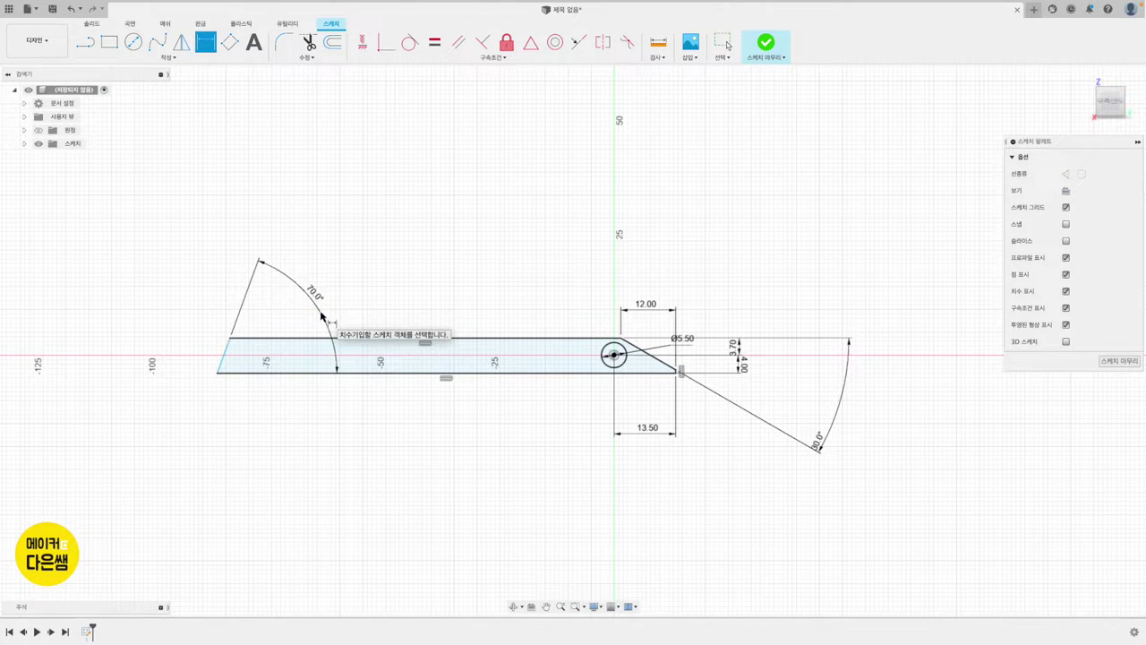
{"action": "left_click", "coordinate": [284, 373]}
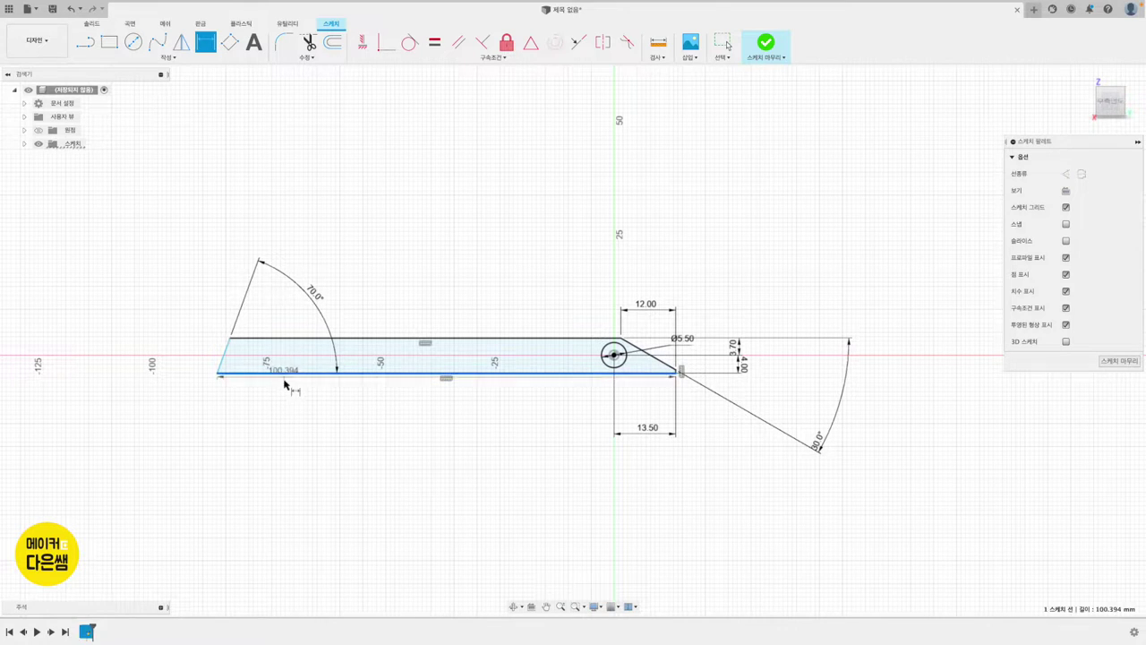
{"action": "left_click", "coordinate": [292, 446]}
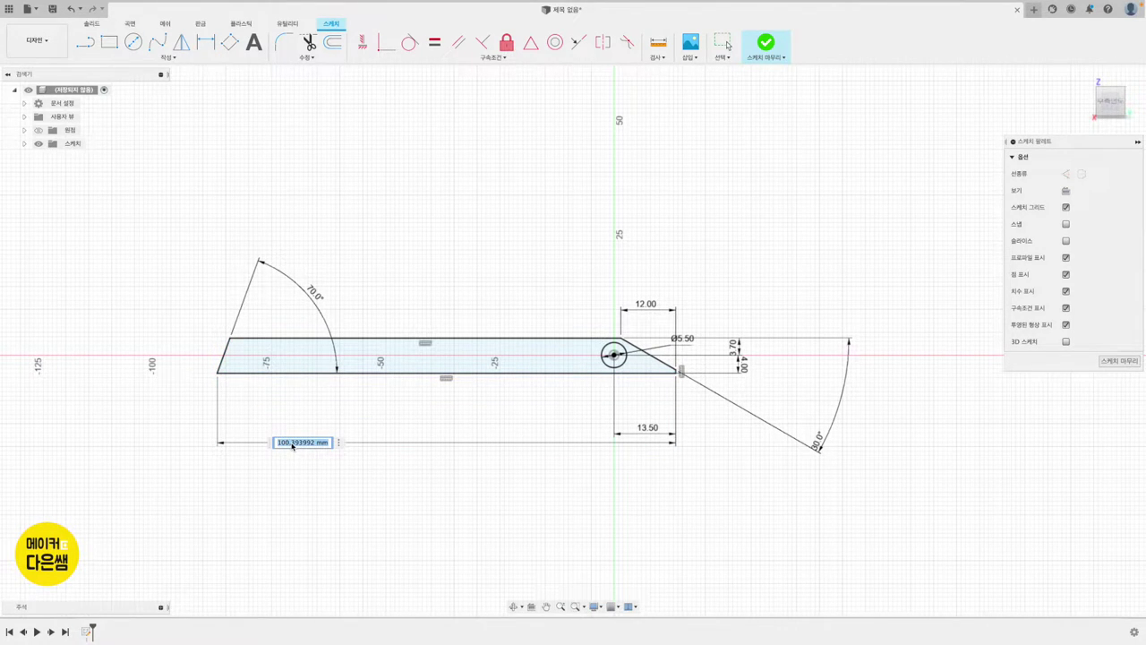
{"action": "type", "text": "123"}
{"action": "key", "text": "Return"}
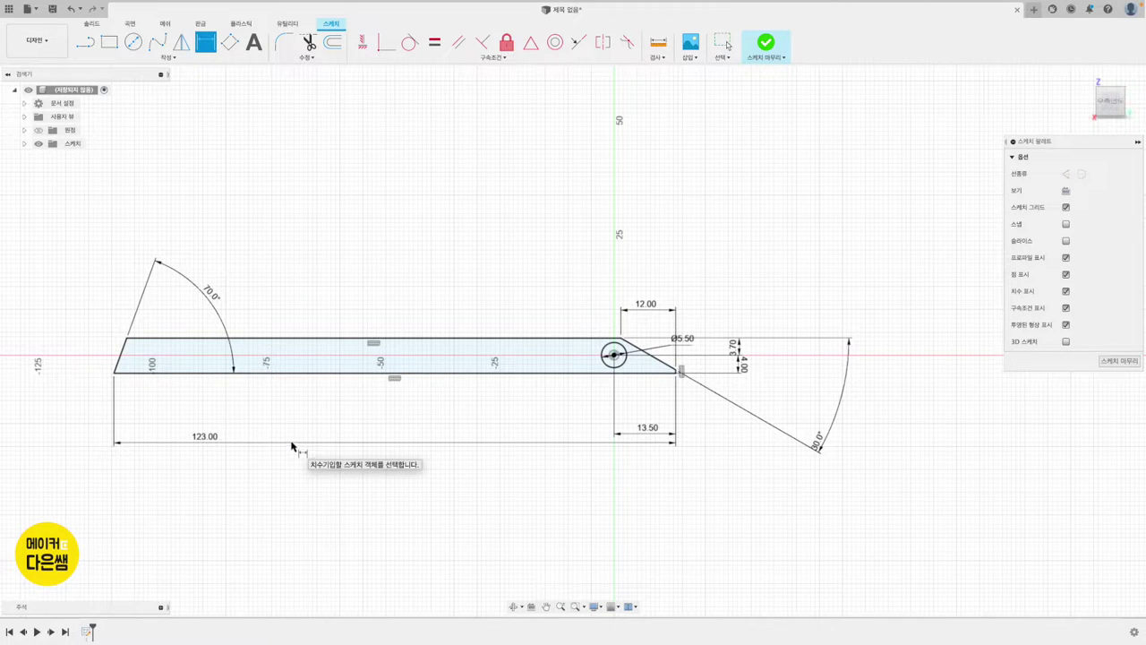
{"action": "key", "text": "Escape"}
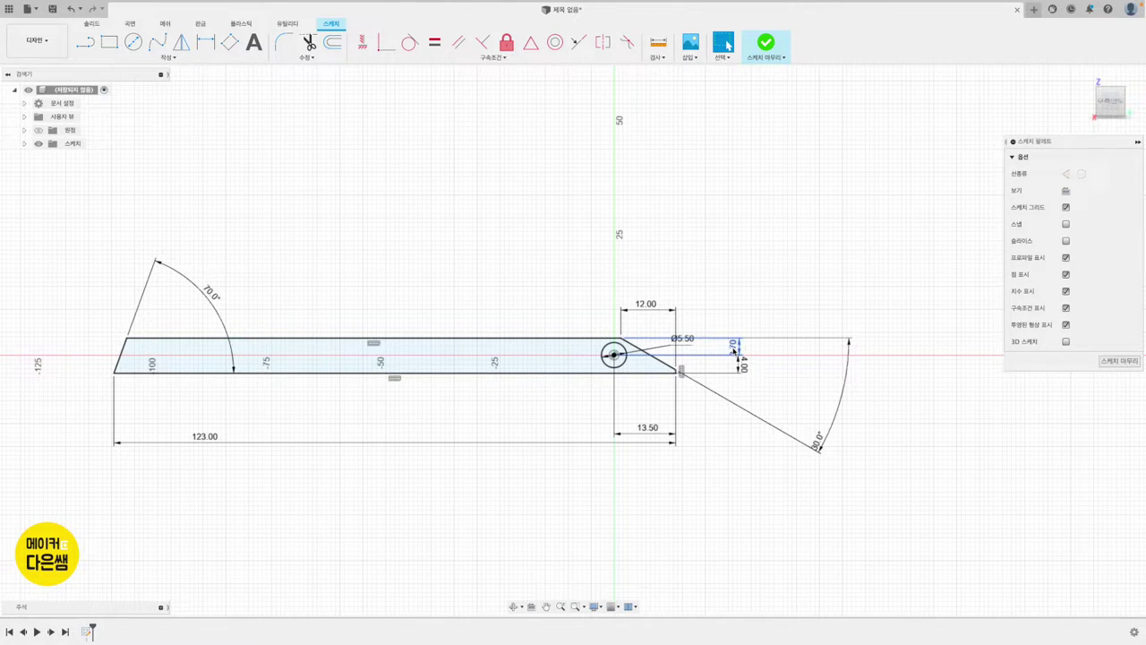
{"action": "left_click_drag", "start_coordinate": [733, 346], "coordinate": [742, 345]}
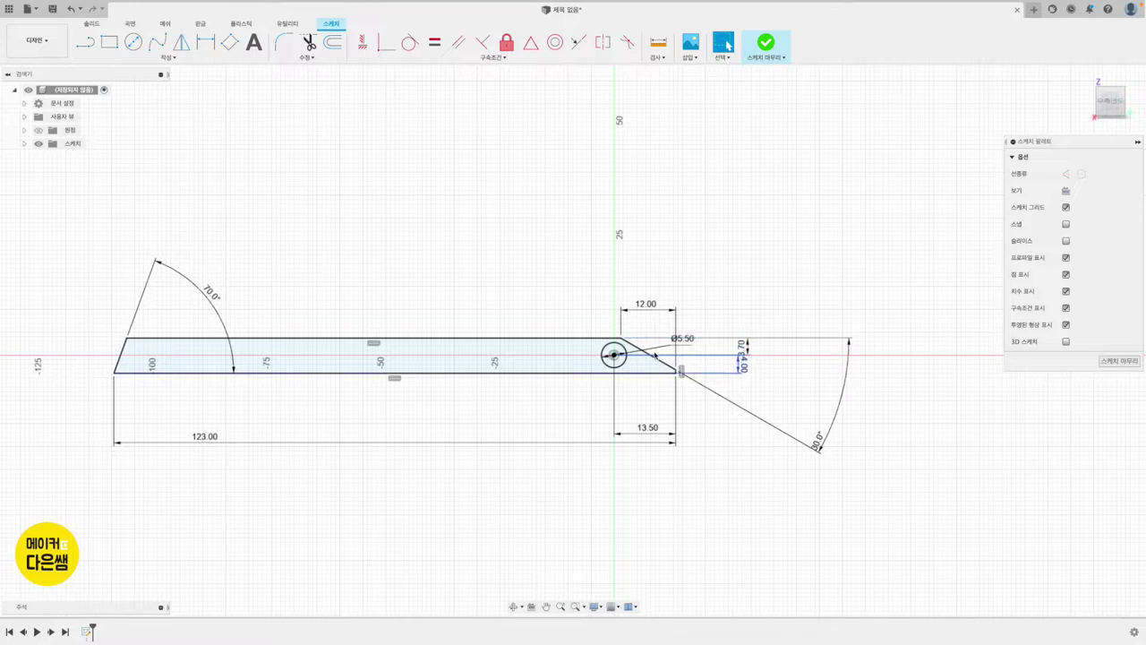
{"action": "left_click", "coordinate": [767, 42]}
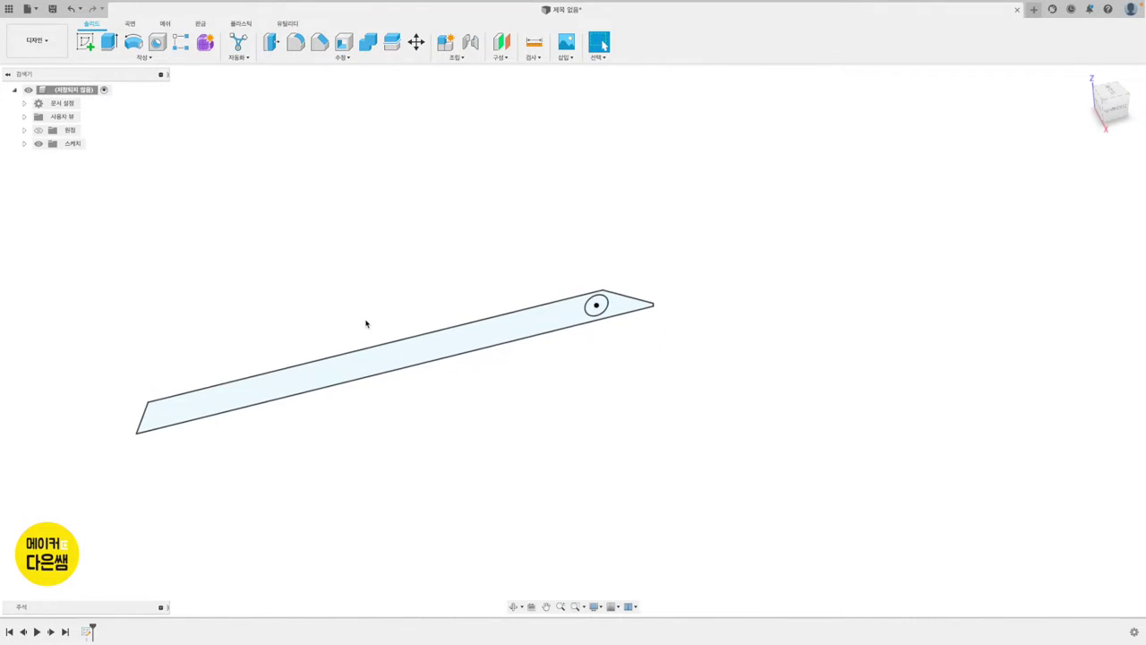
Extrude the bar profile symmetrically to an 8 mm whole-length thickness as a new body
{"action": "left_click", "coordinate": [108, 42]}
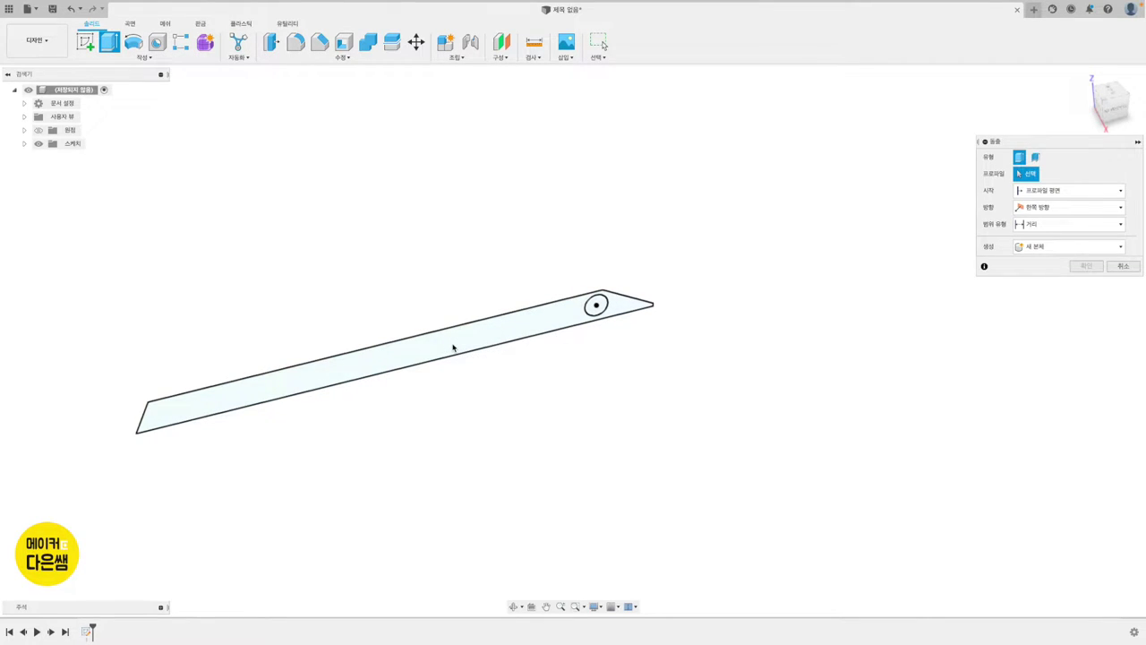
{"action": "left_click", "coordinate": [495, 340]}
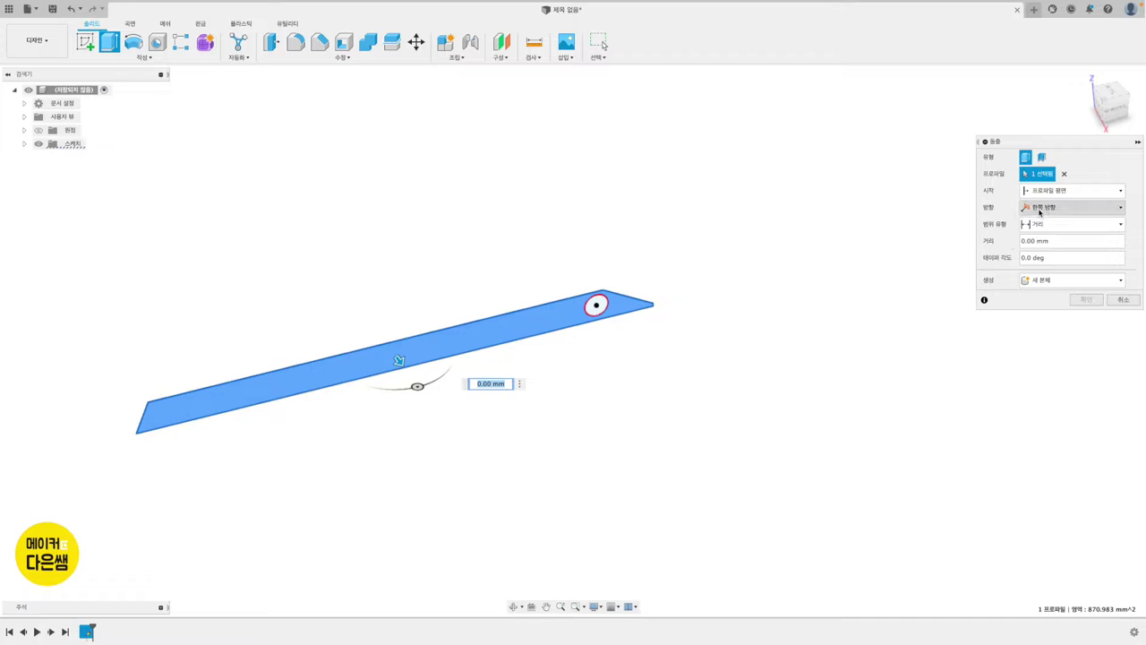
{"action": "left_click", "coordinate": [1043, 206]}
{"action": "left_click", "coordinate": [1038, 245]}
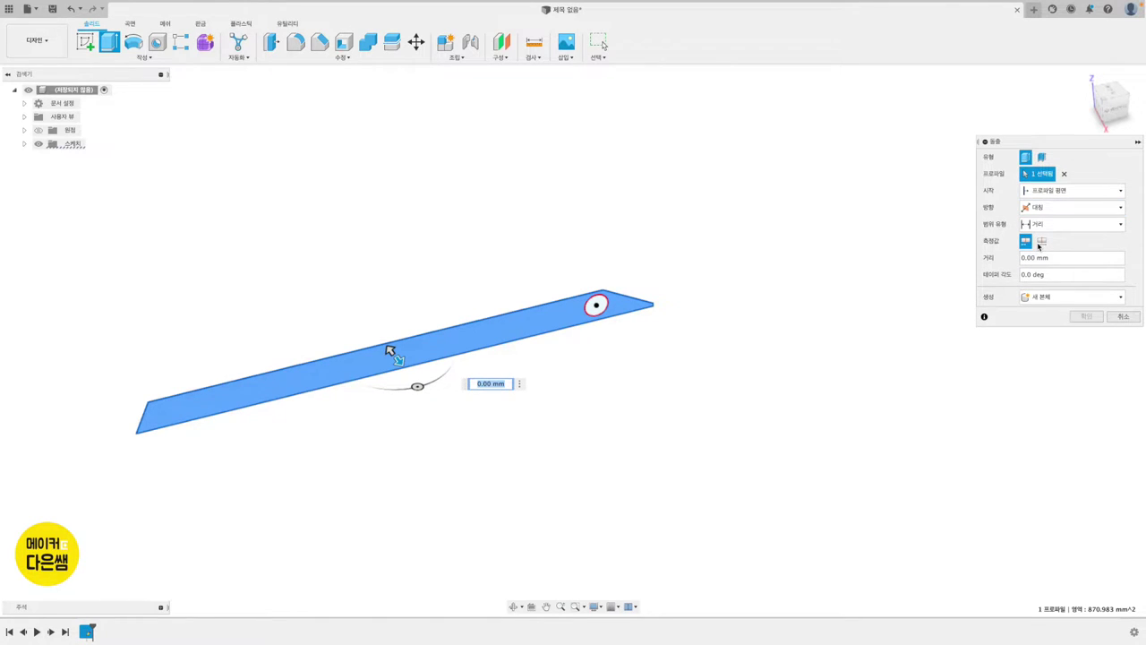
{"action": "left_click", "coordinate": [1041, 242]}
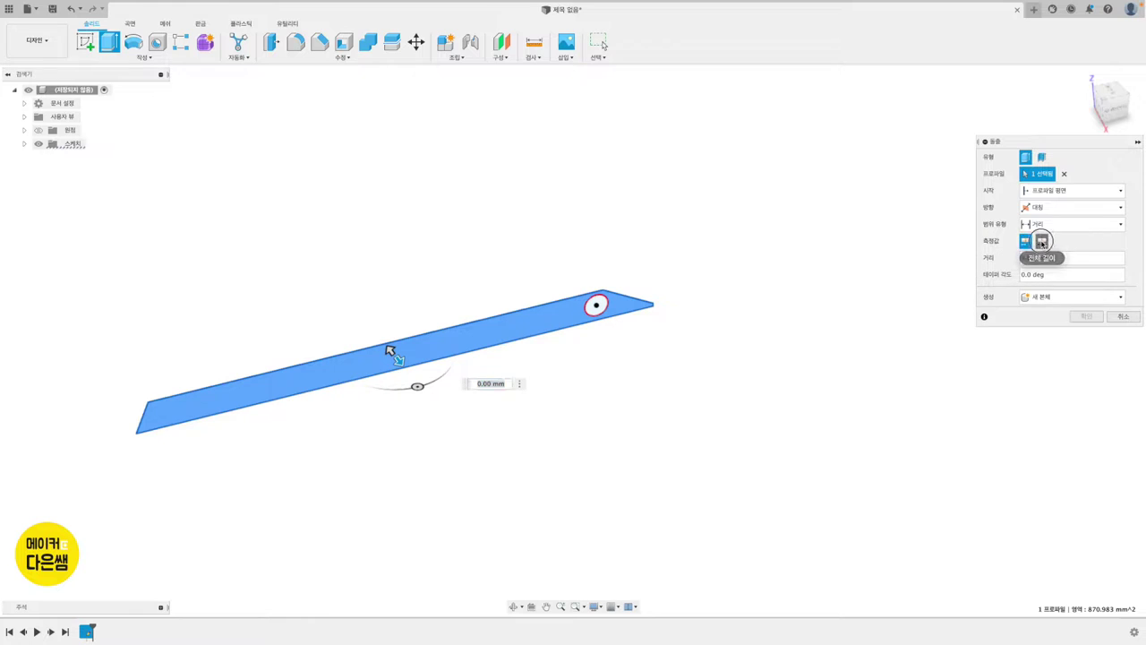
{"action": "left_click", "coordinate": [1025, 257]}
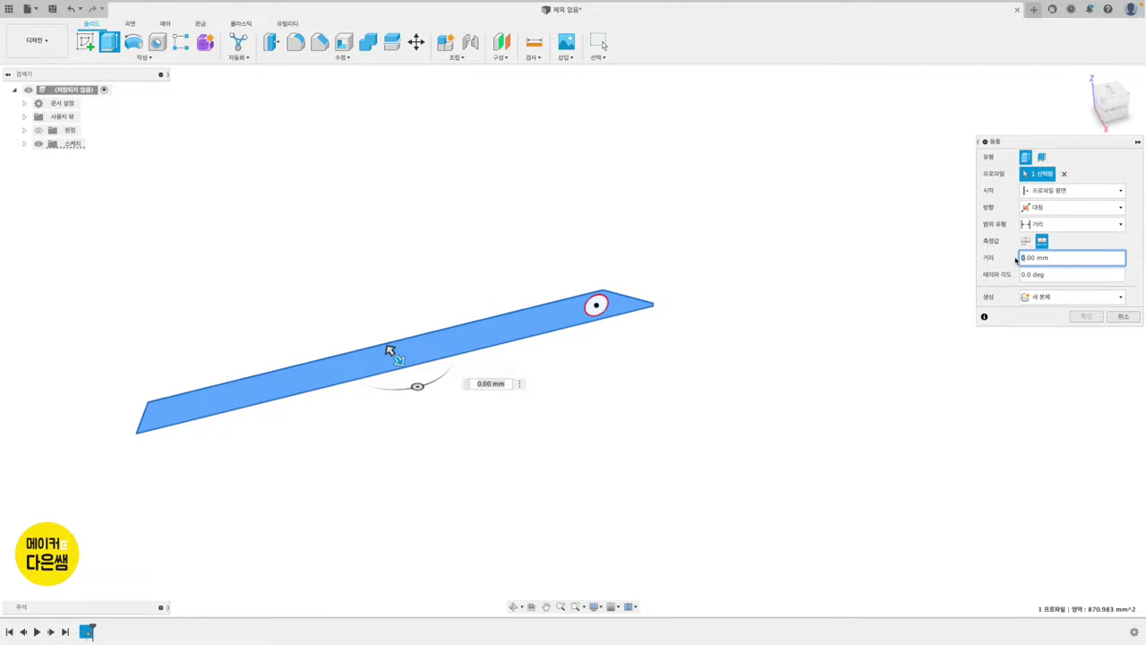
{"action": "type", "text": "8"}
{"action": "key", "text": "Return"}
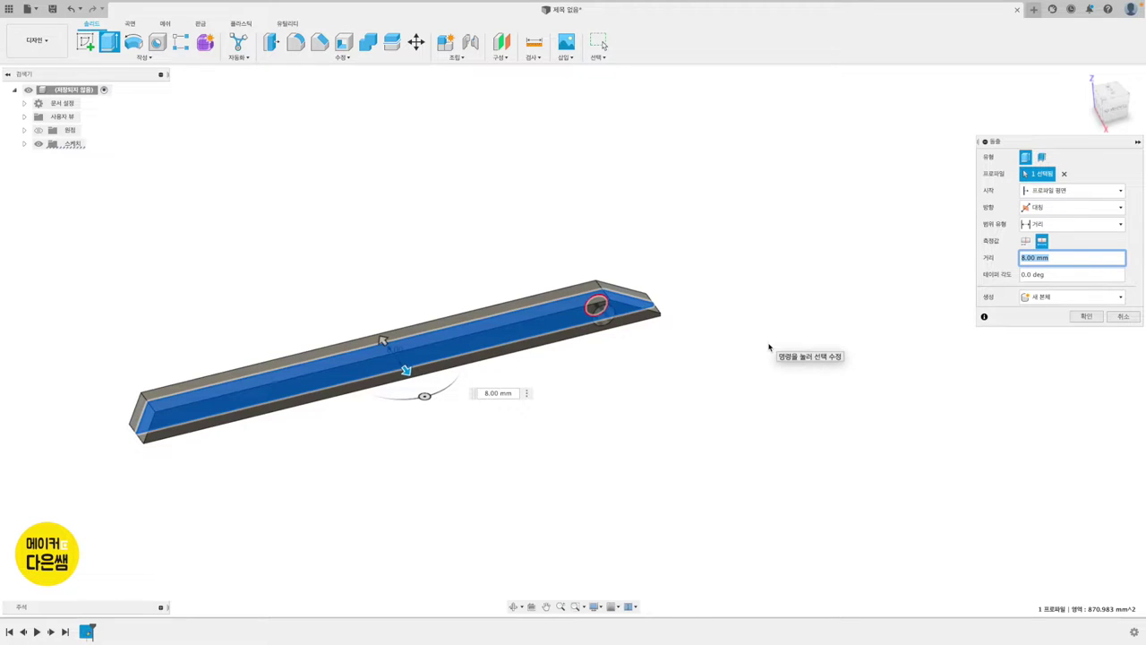
{"action": "left_click", "coordinate": [645, 385]}
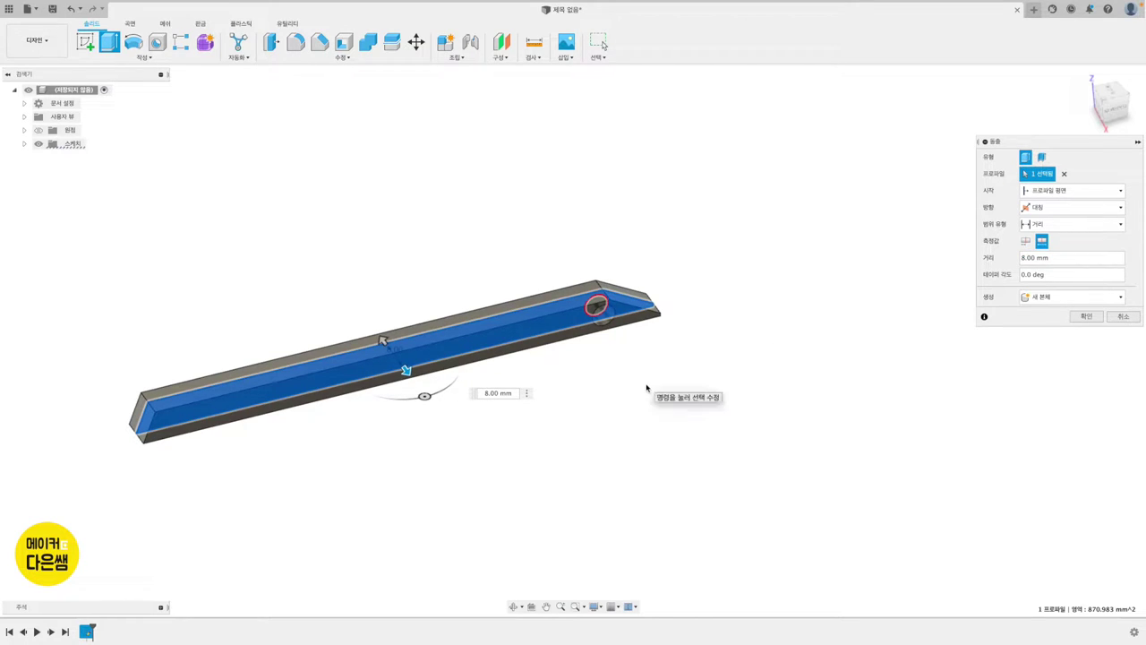
{"action": "left_click", "coordinate": [1087, 319]}
{"action": "left_click", "coordinate": [1080, 324]}
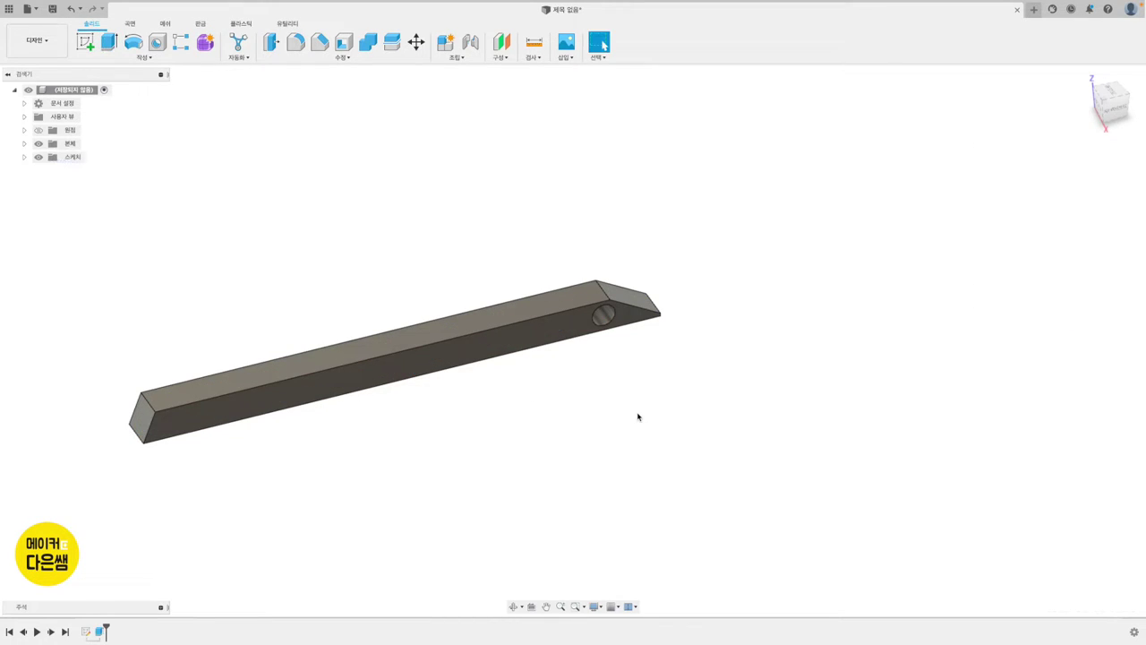
Orbit the view and start a new sketch on the origin plane at the bar's pin end
{"action": "middle_click_drag", "start_coordinate": [637, 417], "coordinate": [637, 416], "text": "shift"}
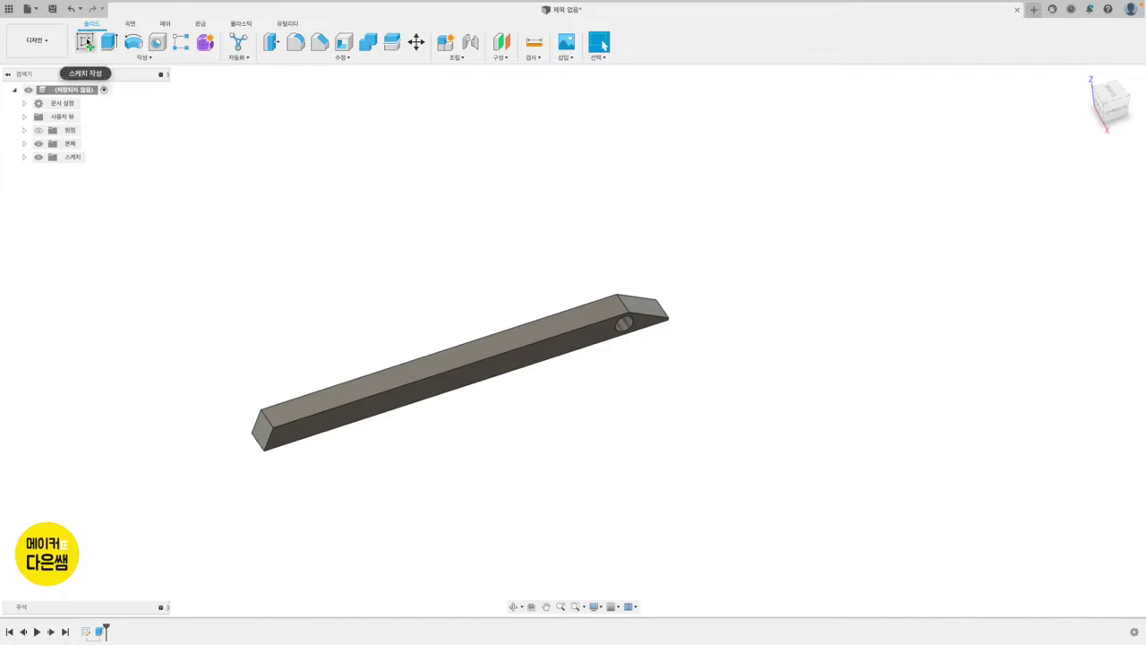
{"action": "left_click", "coordinate": [85, 42]}
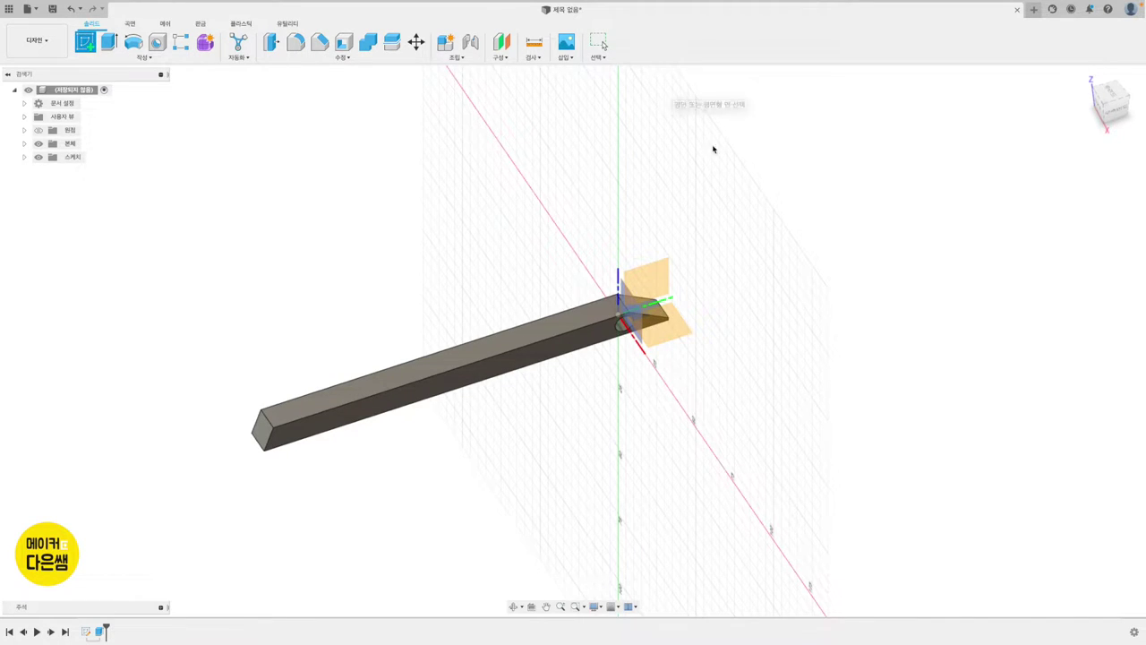
{"action": "left_click", "coordinate": [673, 327]}
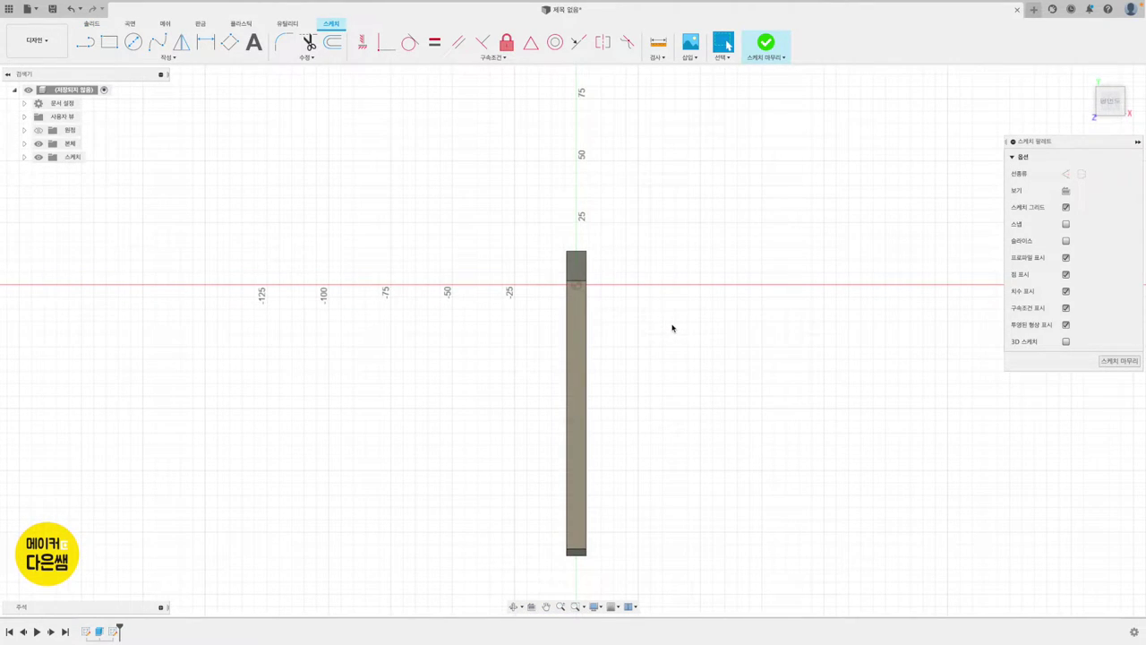
{"action": "left_click", "coordinate": [85, 43]}
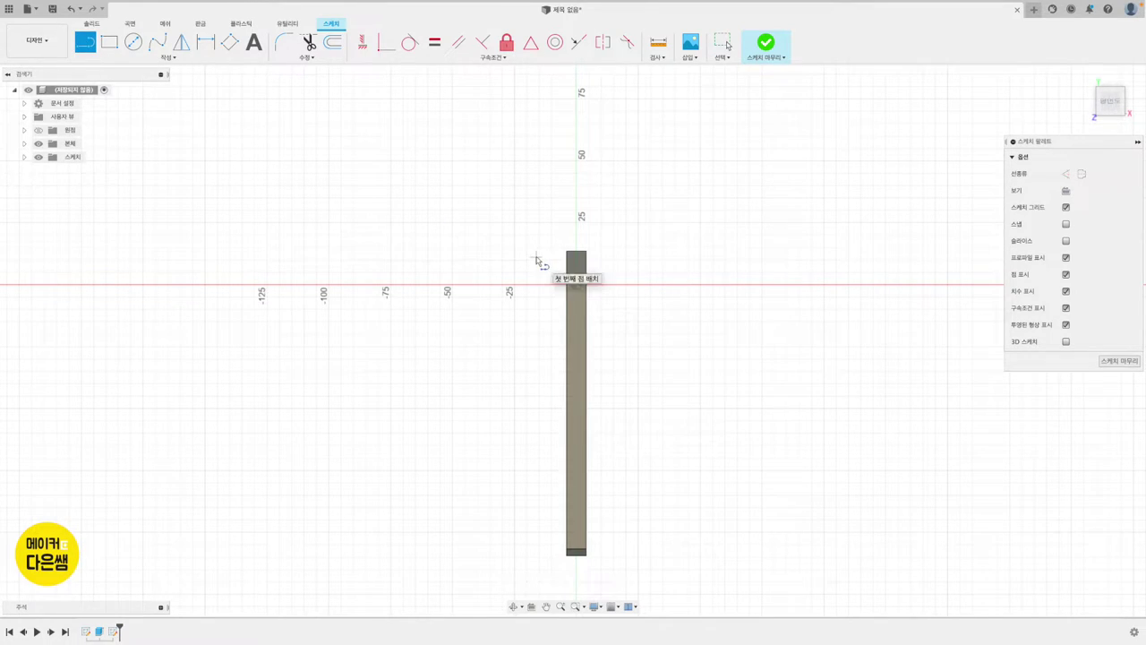
Draw a closed, tapered slanted outline beside the bar with horizontal top and bottom edges
{"action": "left_click", "coordinate": [529, 258]}
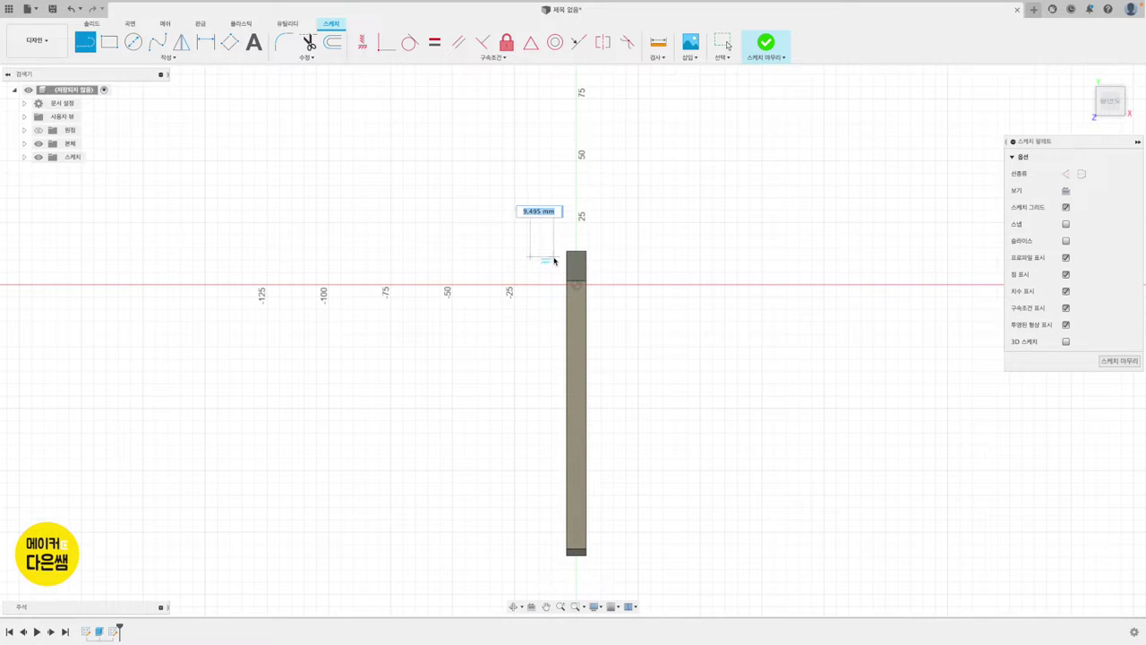
{"action": "left_click", "coordinate": [552, 257]}
{"action": "left_click", "coordinate": [552, 310]}
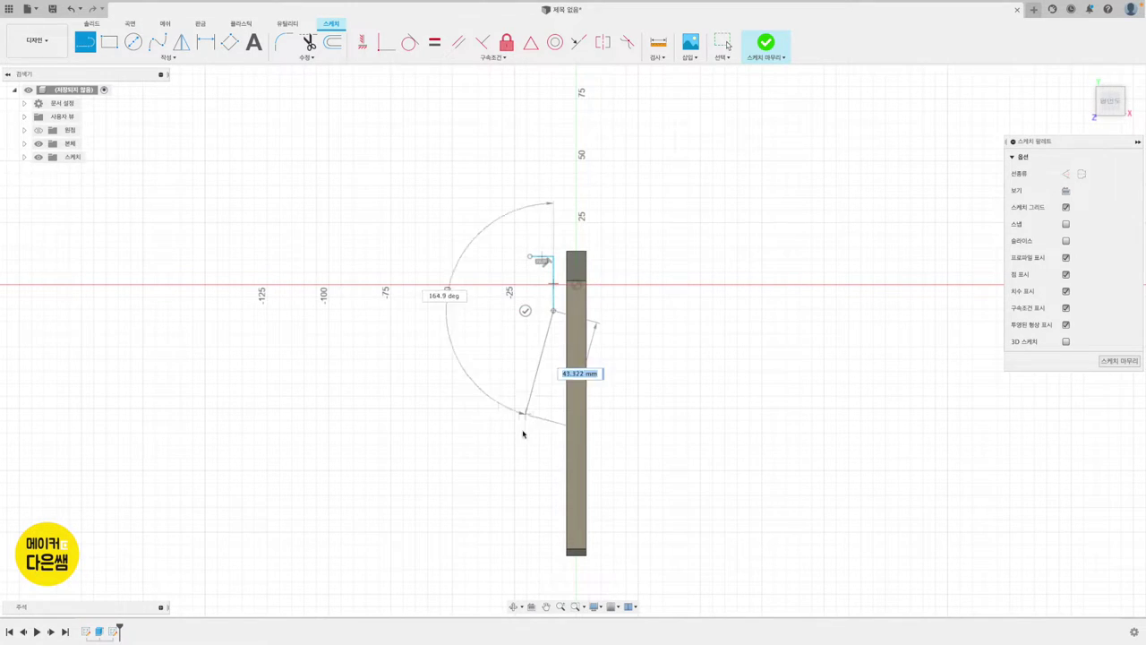
{"action": "left_click", "coordinate": [504, 568]}
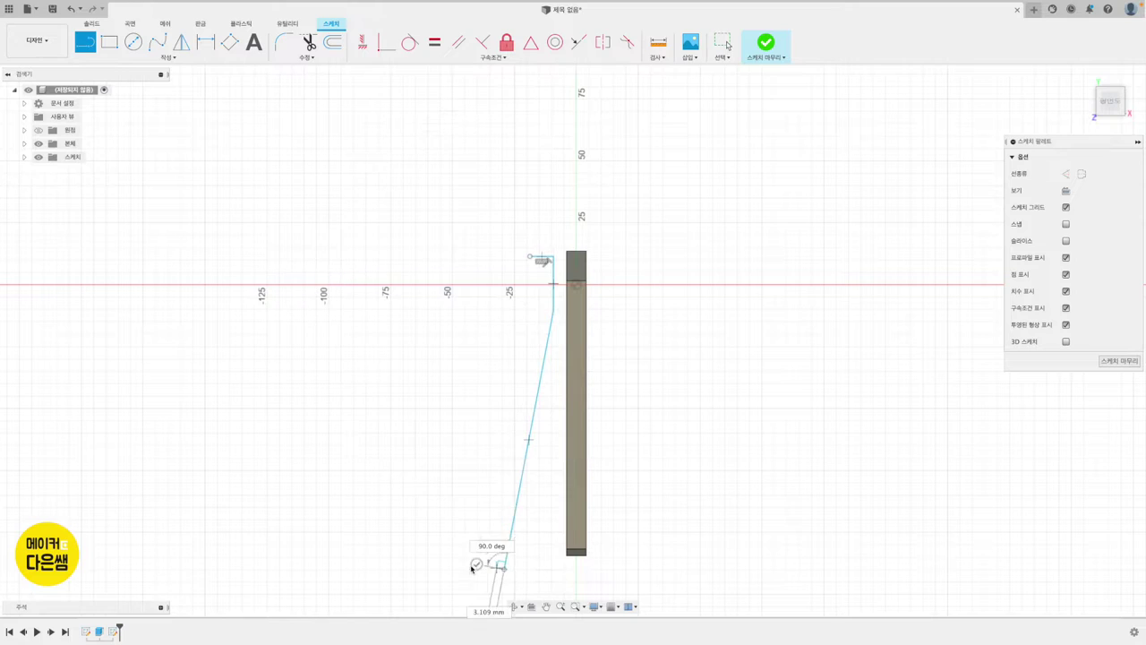
{"action": "left_click", "coordinate": [438, 569]}
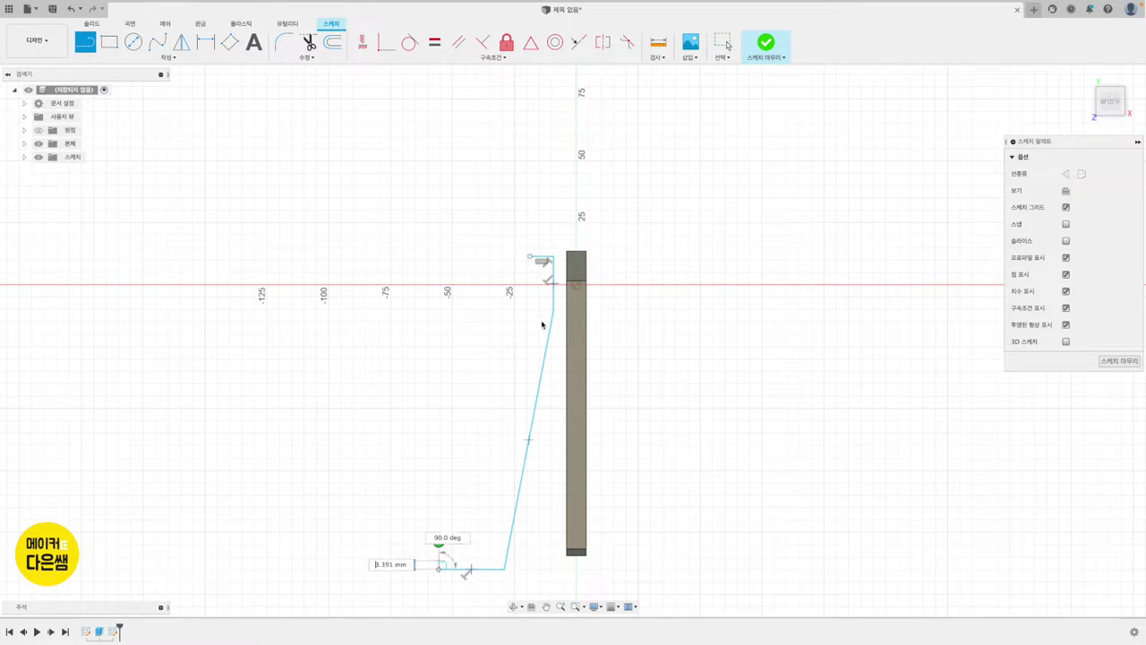
{"action": "left_click", "coordinate": [530, 257]}
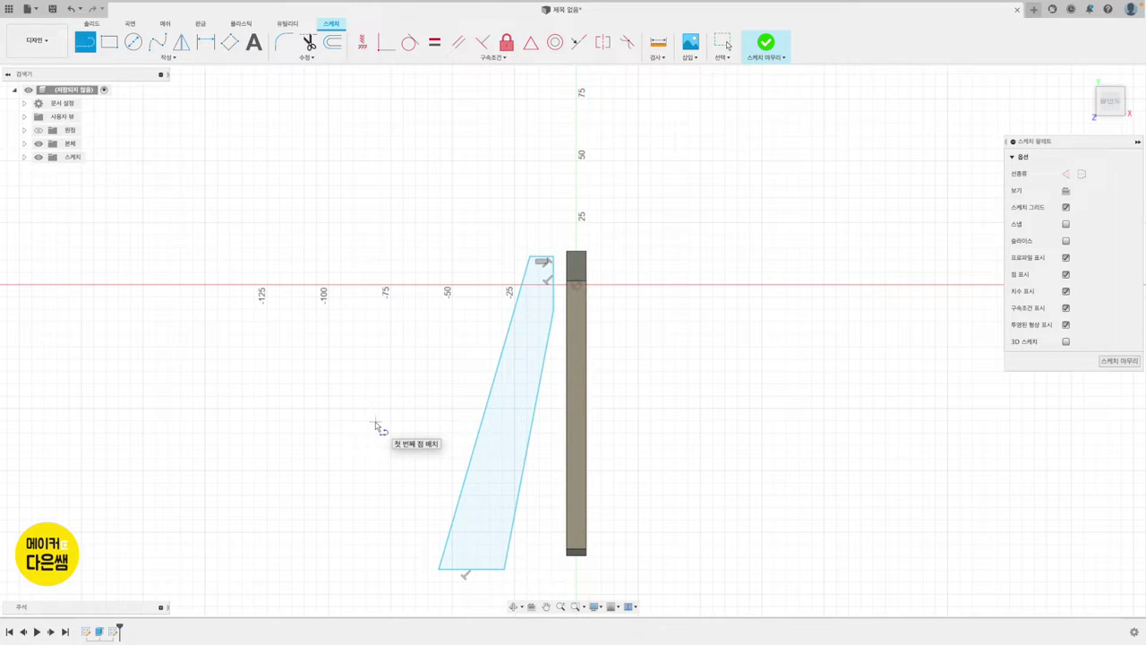
{"action": "key", "text": "Escape"}
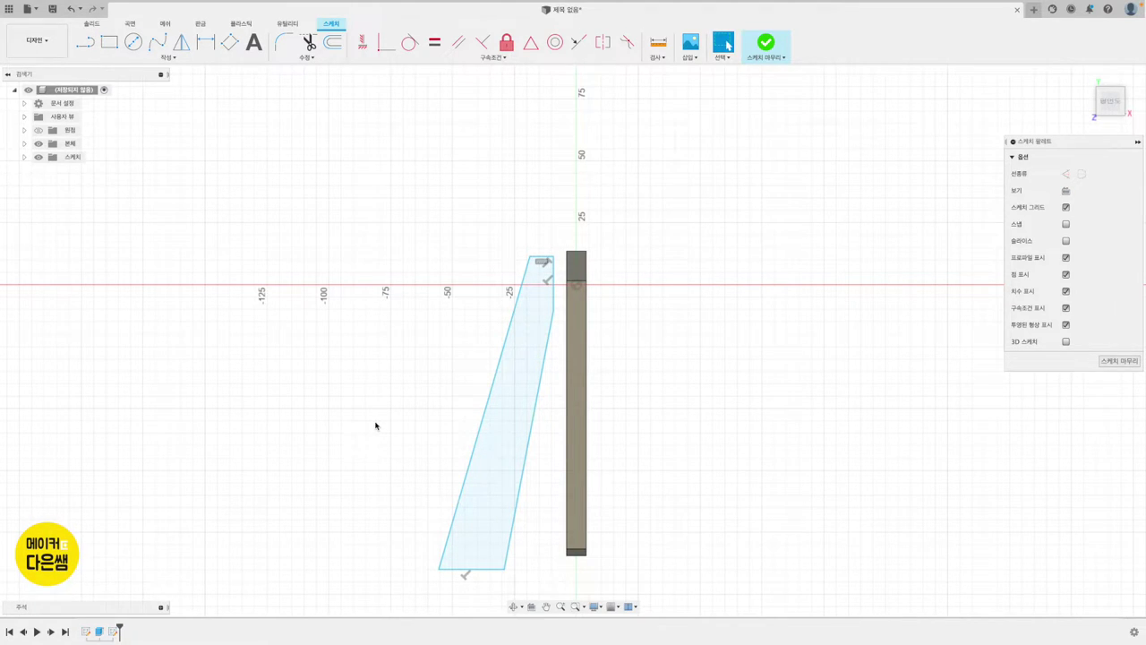
Zoom in and make the profile's top edge collinear with the bar's top edge
{"action": "scroll", "coordinate": [471, 355], "scroll_direction": "up", "scroll_amount": 1}
{"action": "scroll", "coordinate": [474, 354], "scroll_direction": "up", "scroll_amount": 1}
{"action": "scroll", "coordinate": [475, 355], "scroll_direction": "up", "scroll_amount": 1}
{"action": "scroll", "coordinate": [476, 355], "scroll_direction": "up", "scroll_amount": 1}
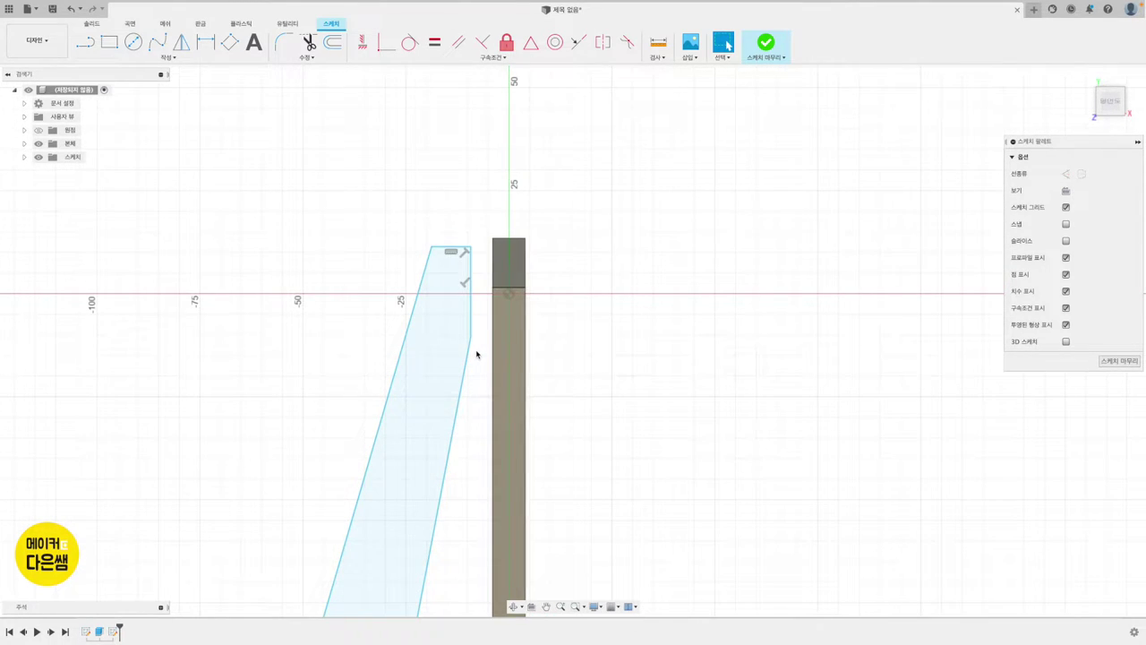
{"action": "middle_click_drag", "start_coordinate": [387, 217], "coordinate": [426, 218]}
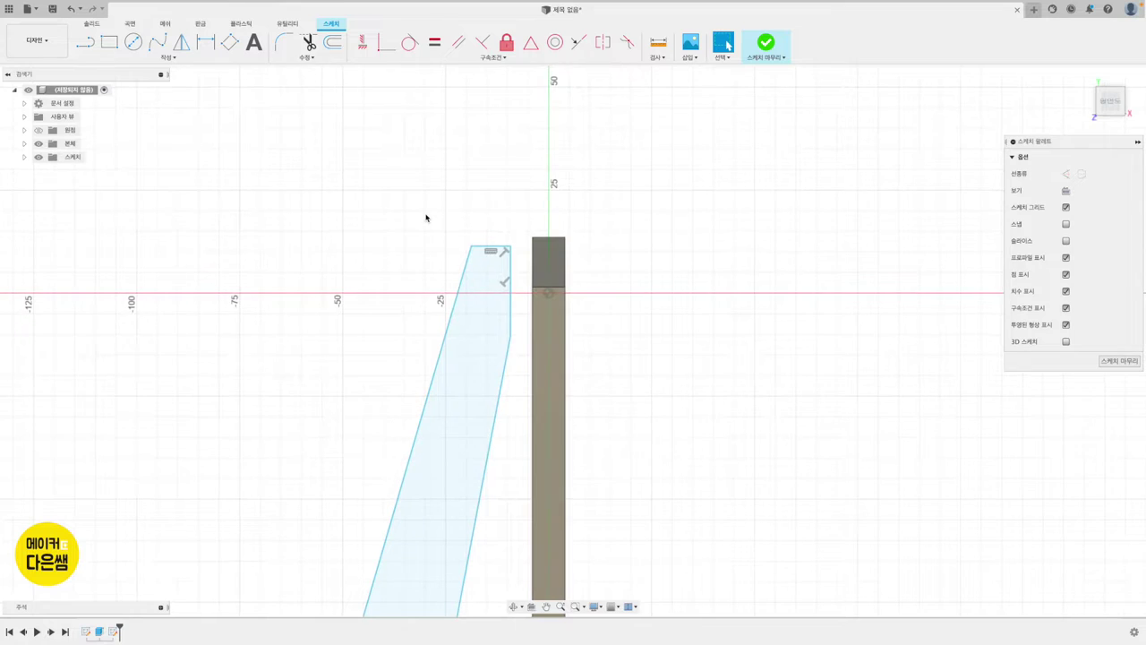
{"action": "scroll", "coordinate": [426, 218], "scroll_direction": "up", "scroll_amount": 1}
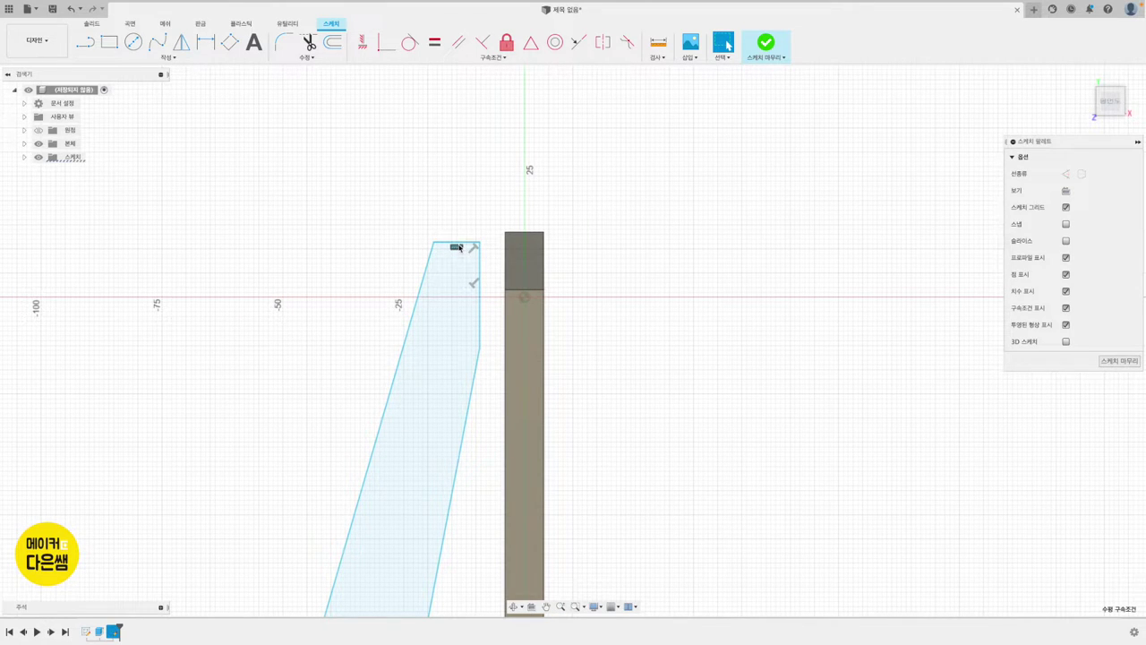
{"action": "key", "text": "c"}
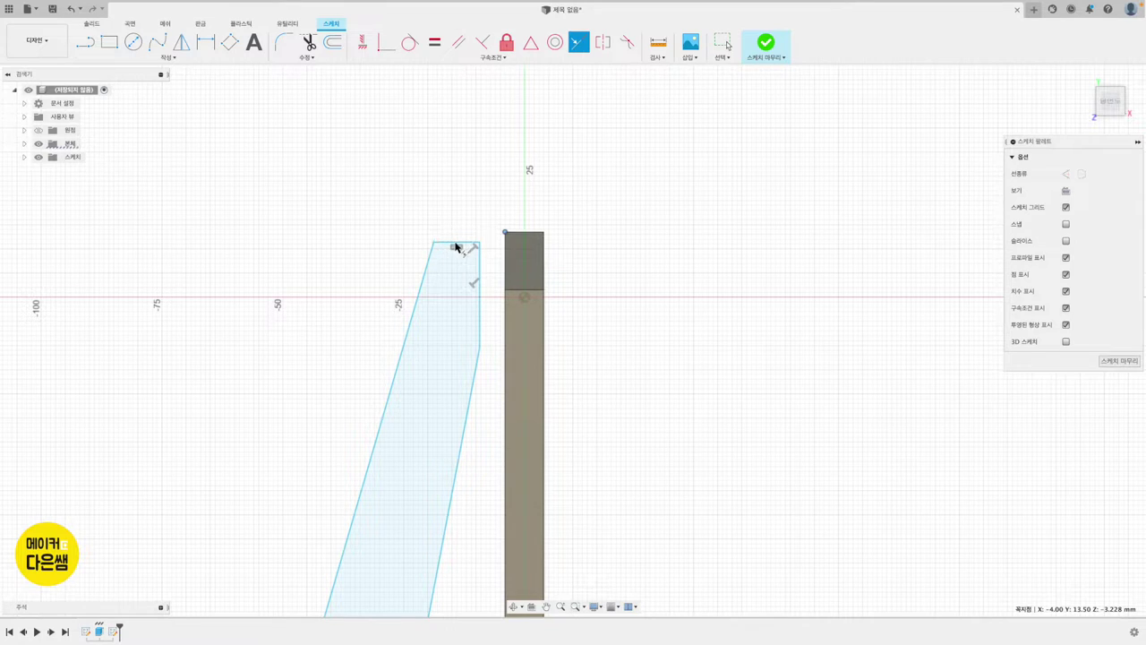
{"action": "key", "text": "Escape"}
{"action": "left_click", "coordinate": [449, 246]}
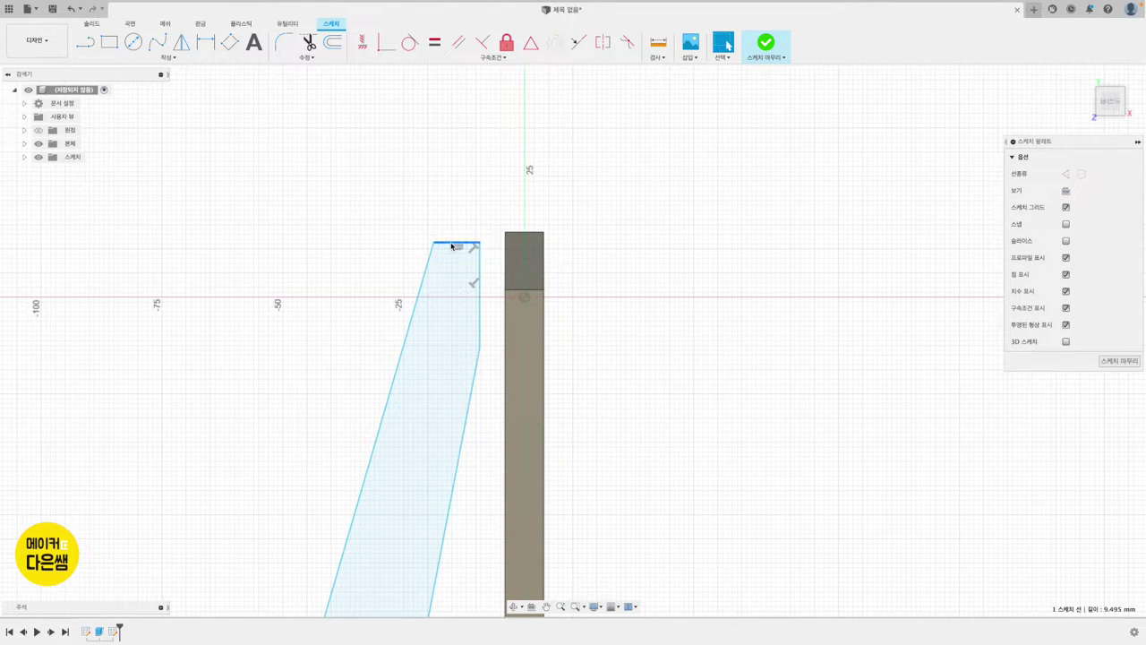
{"action": "left_click", "coordinate": [578, 42]}
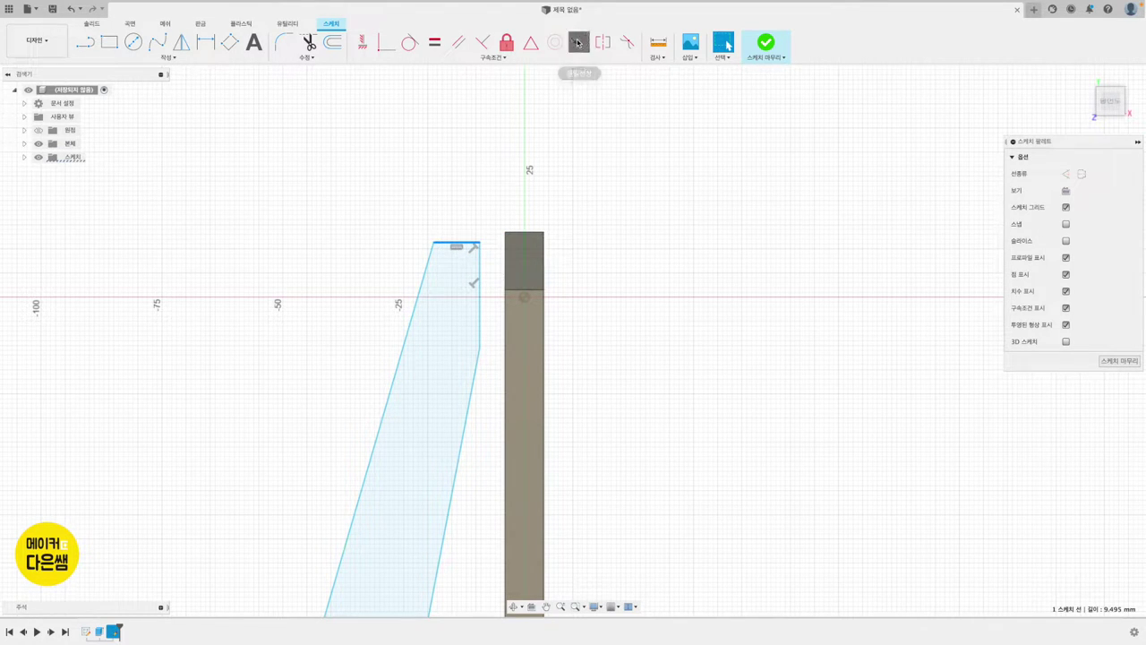
{"action": "left_click", "coordinate": [521, 233]}
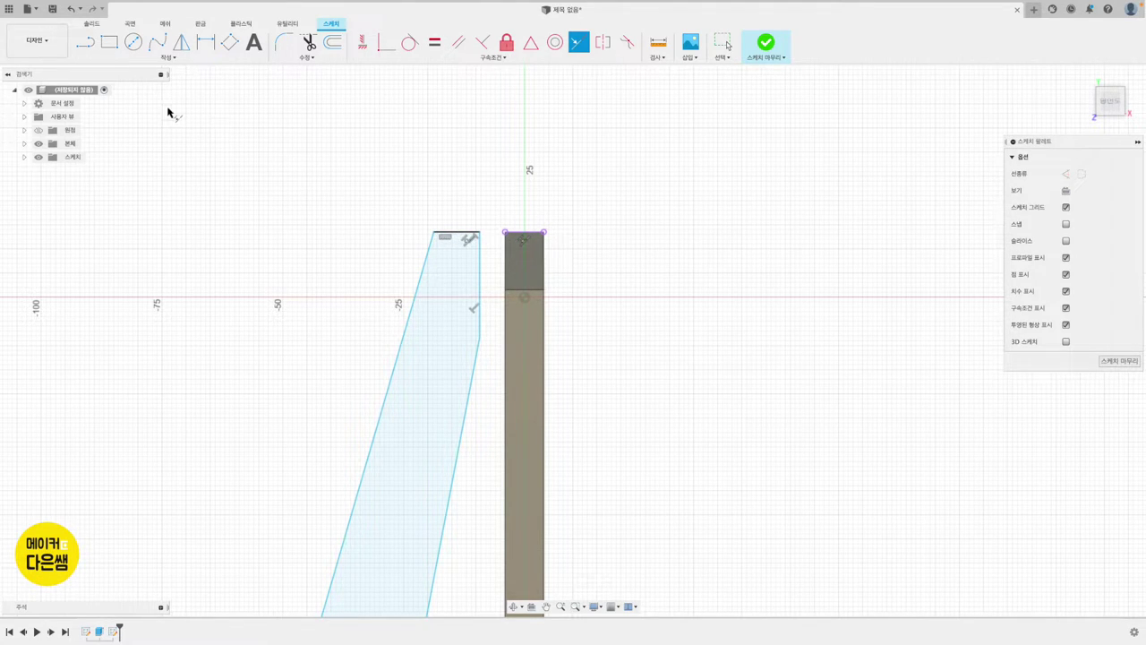
{"action": "left_click", "coordinate": [206, 42]}
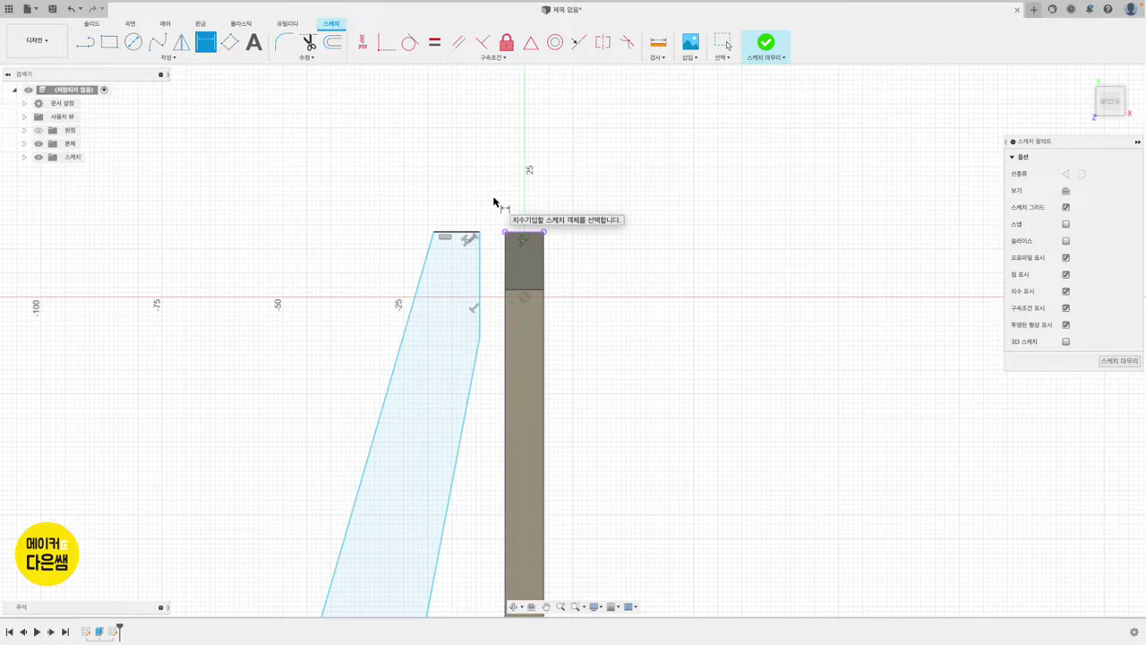
Dimension a 0.6 mm gap to the bar and a 26.5 mm vertical edge length
{"action": "left_click", "coordinate": [505, 267]}
{"action": "left_click", "coordinate": [478, 286]}
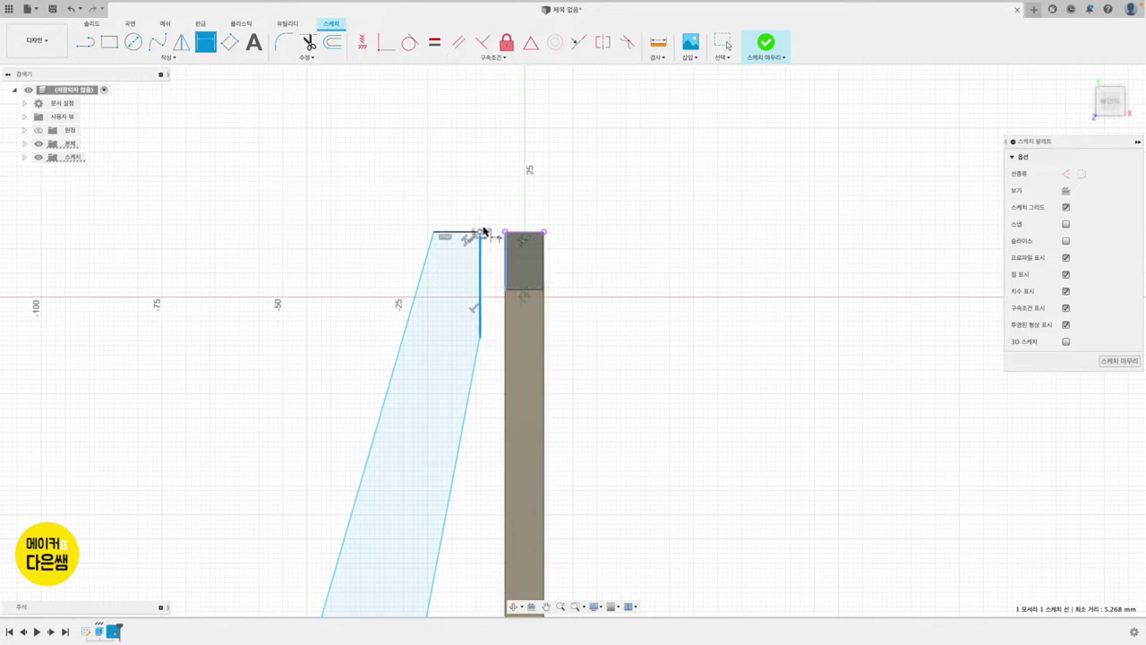
{"action": "left_click", "coordinate": [490, 201]}
{"action": "type", "text": "0."}
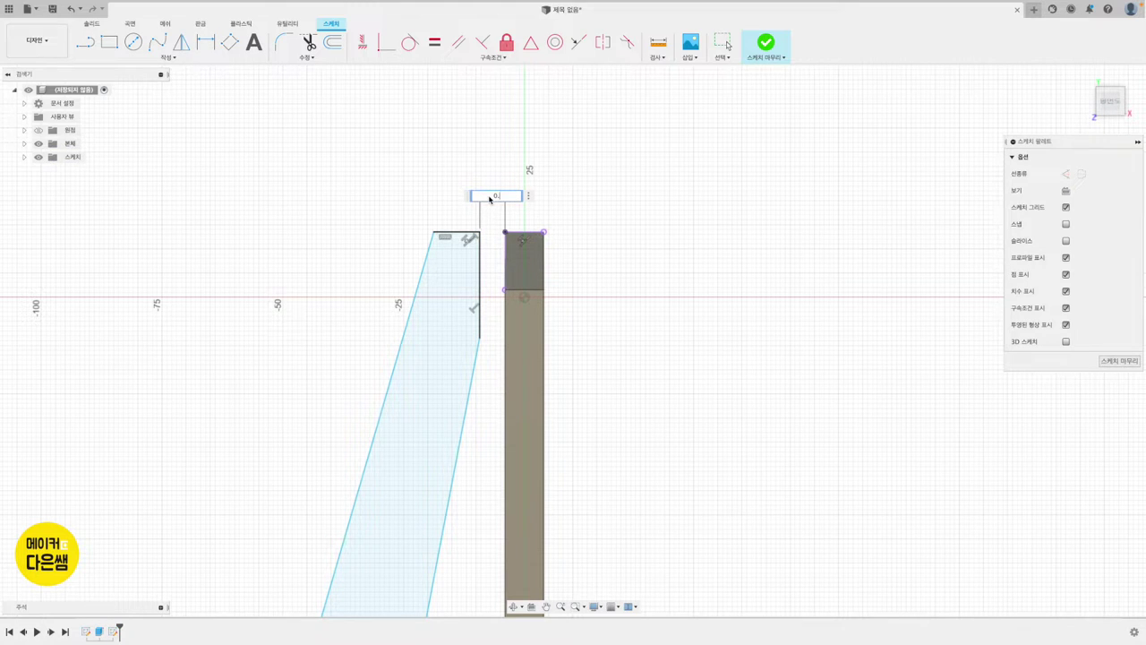
{"action": "type", "text": "6"}
{"action": "key", "text": "Return"}
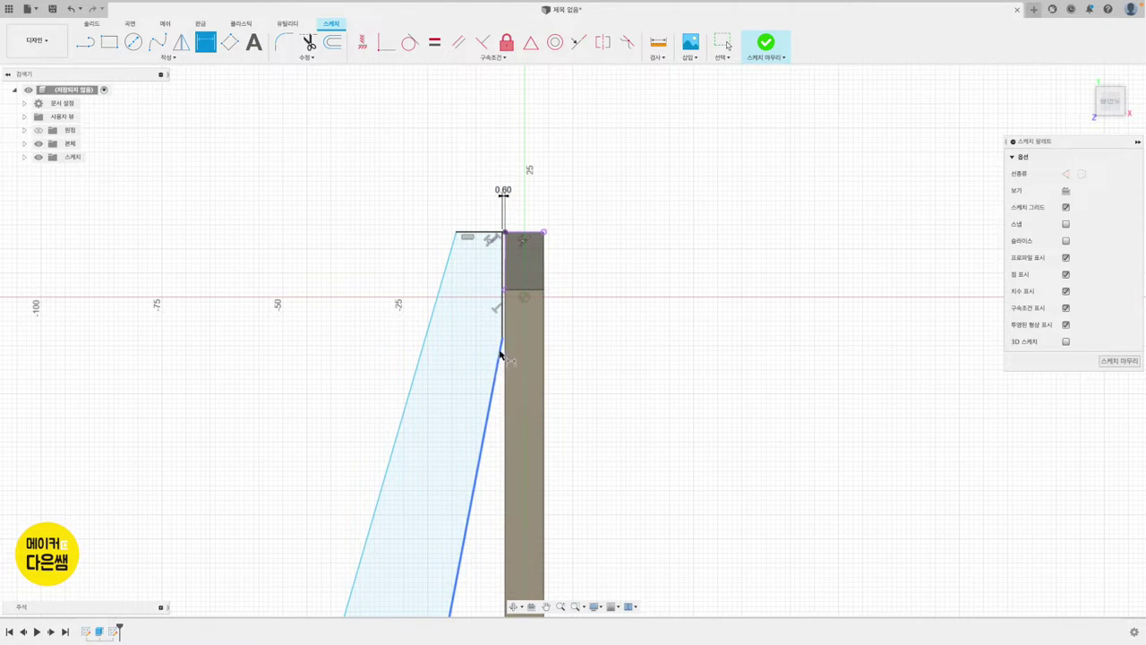
{"action": "left_click", "coordinate": [502, 323]}
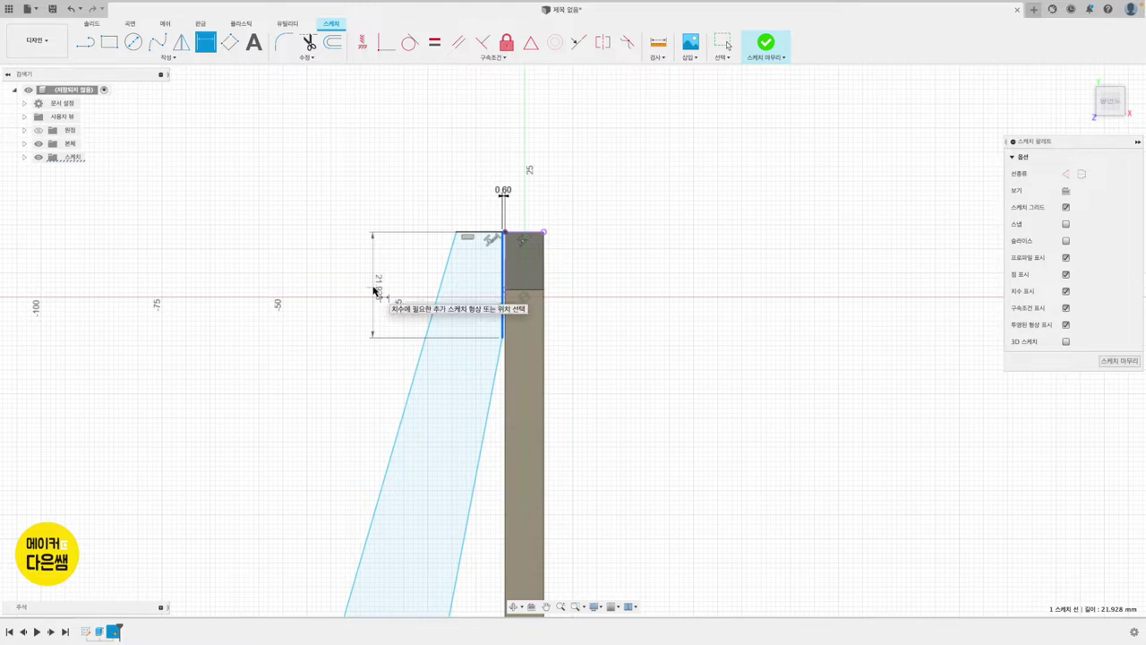
{"action": "left_click", "coordinate": [374, 288]}
{"action": "type", "text": "26.5"}
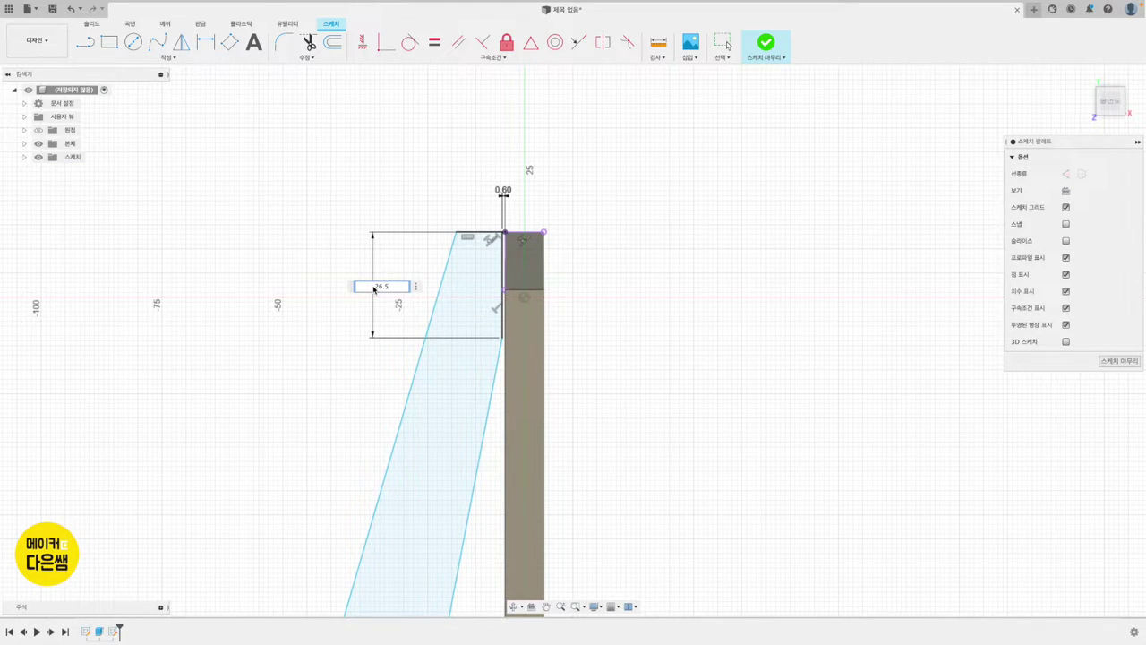
{"action": "key", "text": "Return"}
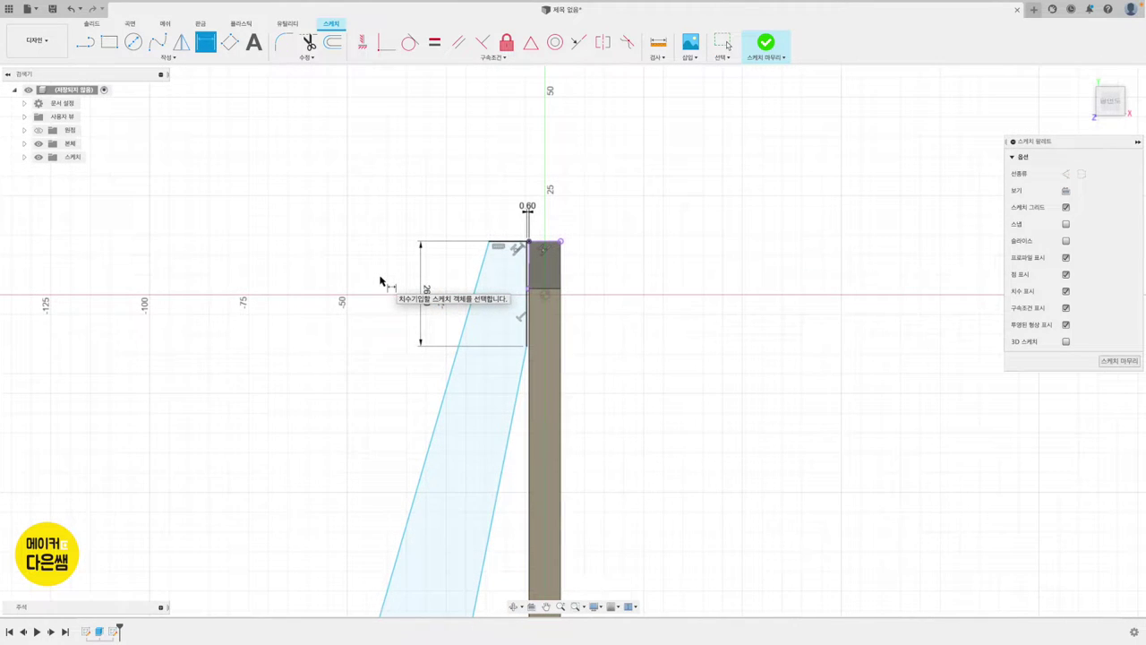
Set the slanted inner edge to 15° from the bar and select the left slanted line
{"action": "left_click", "coordinate": [548, 491]}
{"action": "left_click", "coordinate": [480, 473]}
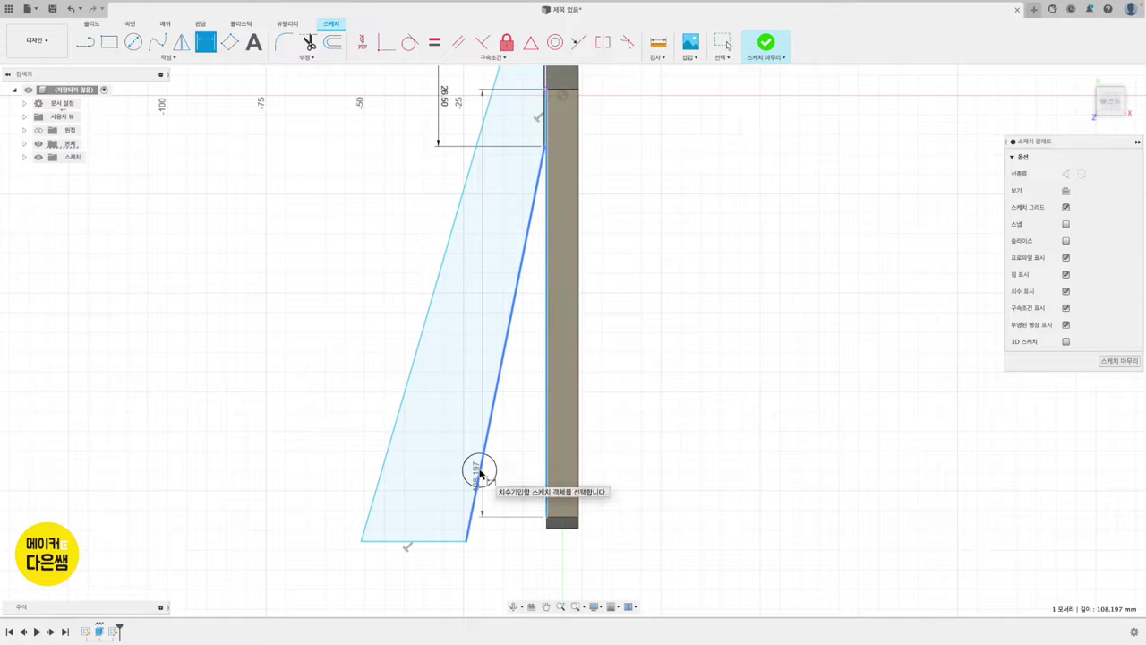
{"action": "left_click", "coordinate": [507, 567]}
{"action": "type", "text": "15"}
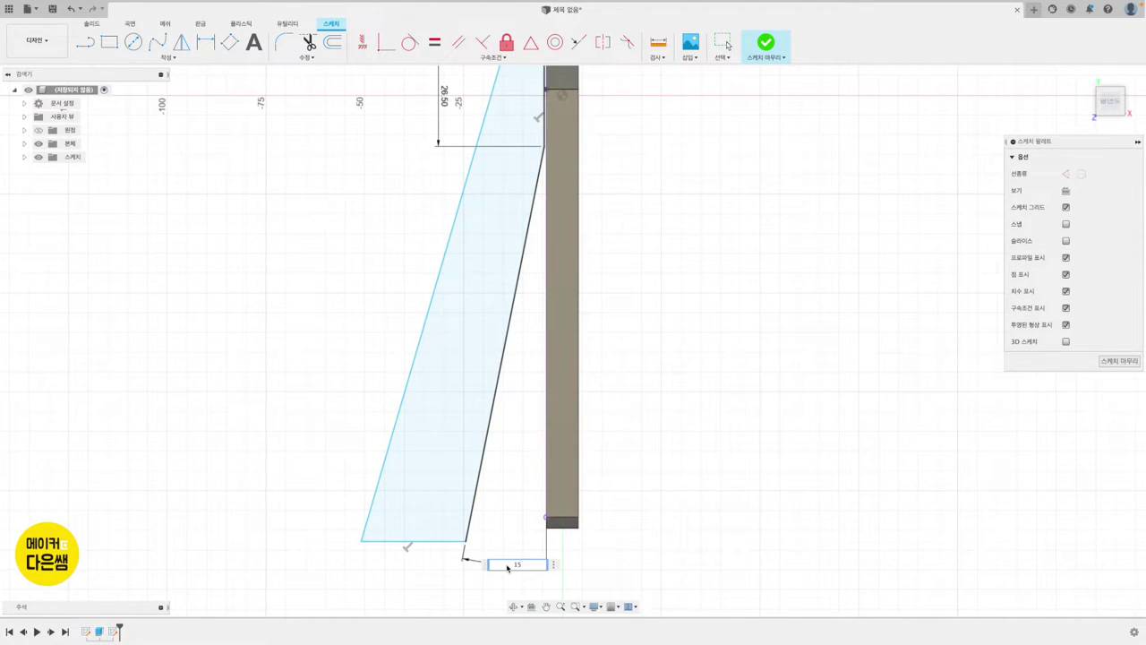
{"action": "key", "text": "Return"}
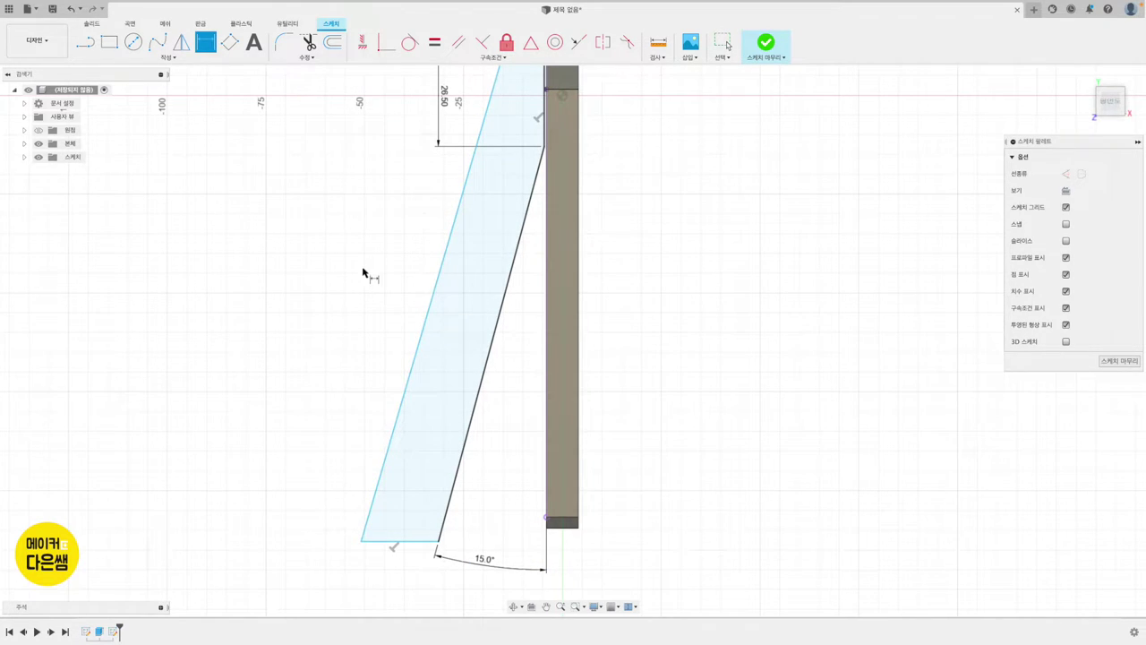
{"action": "key", "text": "Escape"}
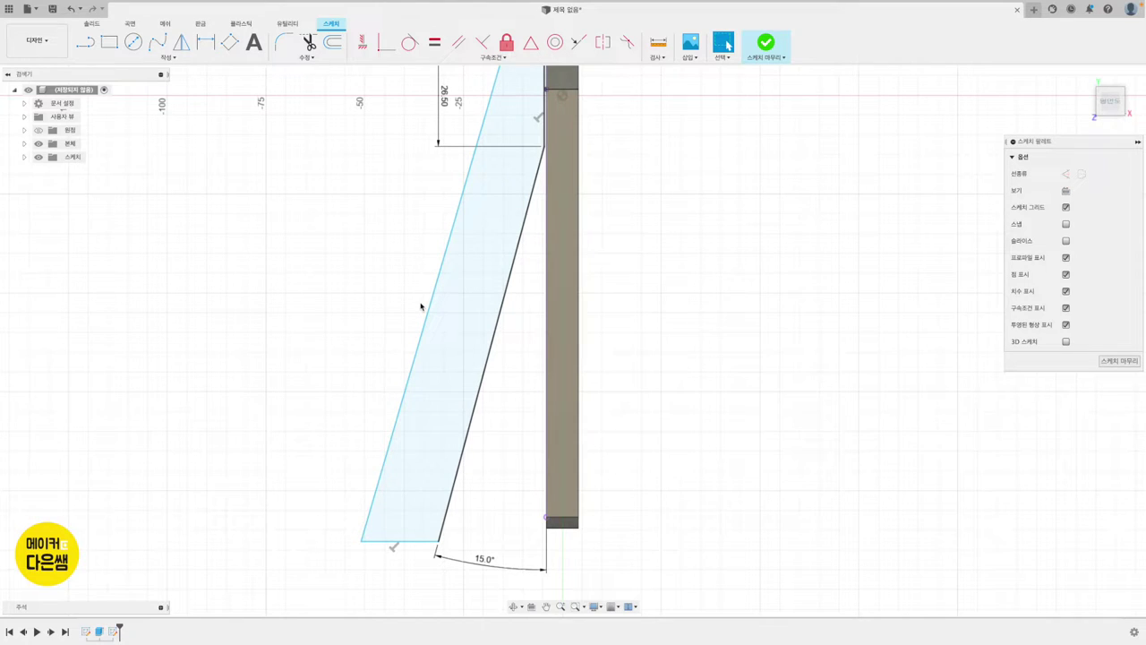
{"action": "left_click", "coordinate": [425, 314]}
Constrain the left slanted line parallel to the right slanted line
{"action": "left_click", "coordinate": [495, 338]}
{"action": "left_click", "coordinate": [522, 340]}
{"action": "left_click", "coordinate": [459, 42]}
{"action": "left_click", "coordinate": [426, 333]}
{"action": "left_click", "coordinate": [489, 351]}
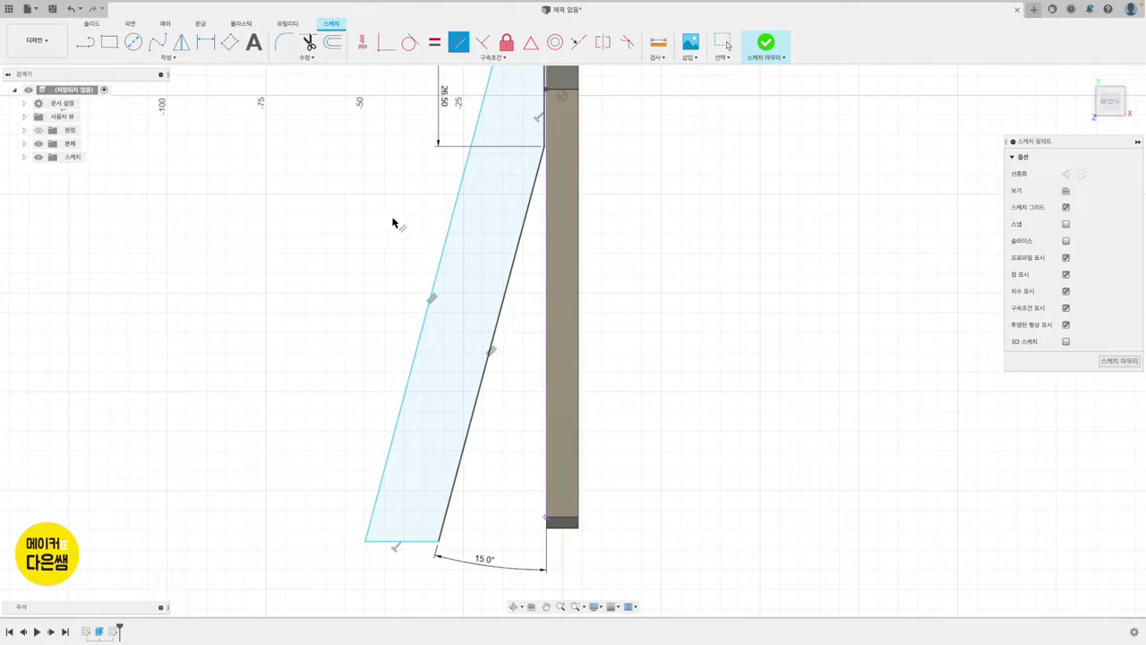
Dimension the strip width between the two slanted lines as 8
{"action": "left_click", "coordinate": [206, 42]}
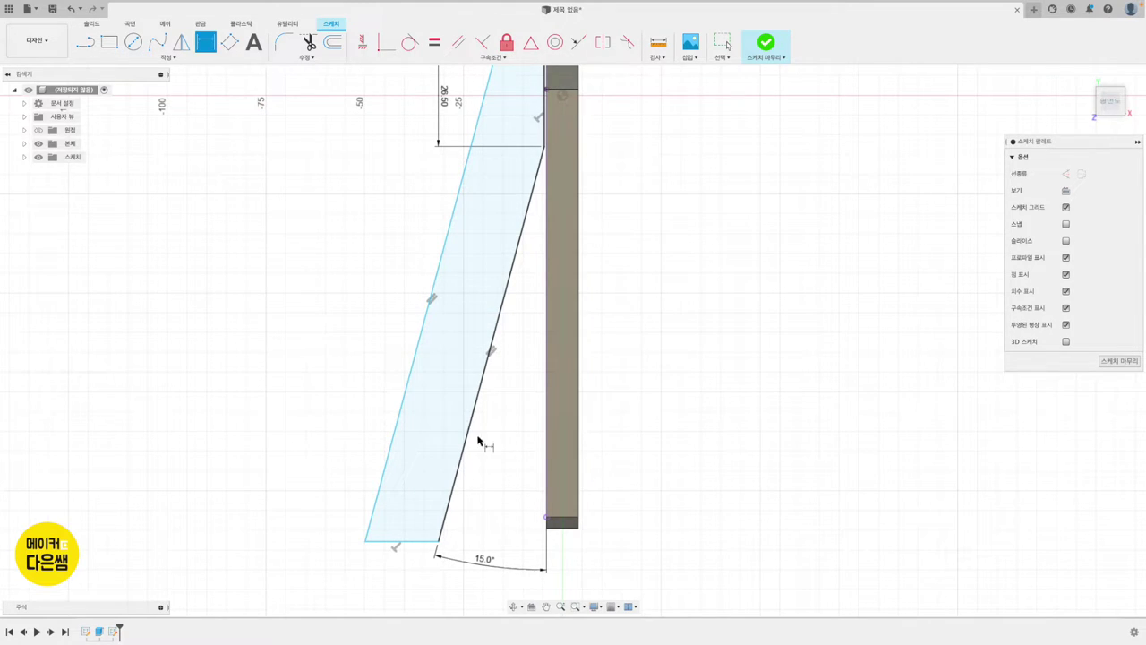
{"action": "left_click", "coordinate": [472, 423]}
{"action": "left_click", "coordinate": [408, 386]}
{"action": "left_click", "coordinate": [440, 390]}
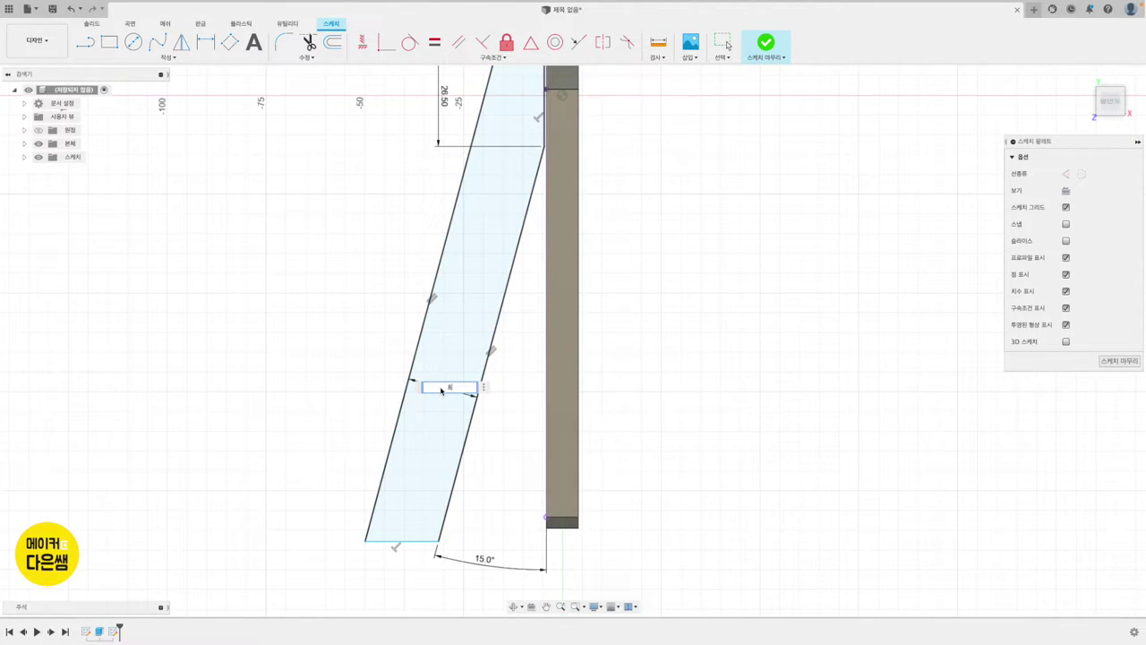
{"action": "type", "text": "8"}
{"action": "key", "text": "Return"}
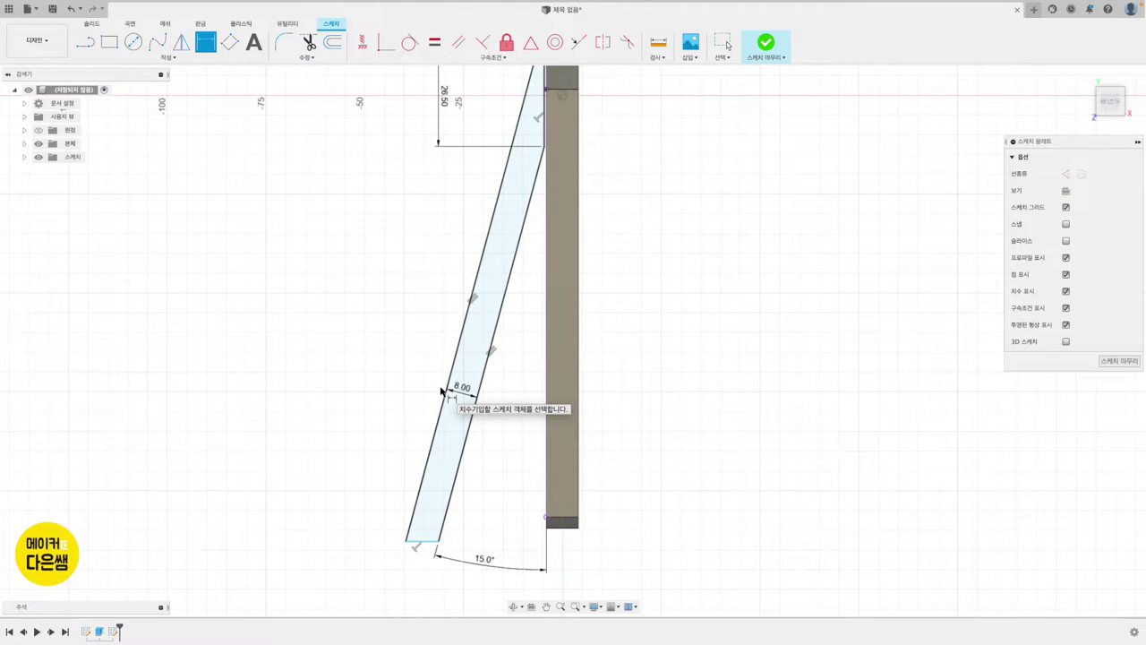
Dimension the strip's overall height as 127 and finish the sketch
{"action": "scroll", "coordinate": [440, 390], "scroll_direction": "down", "scroll_amount": 2}
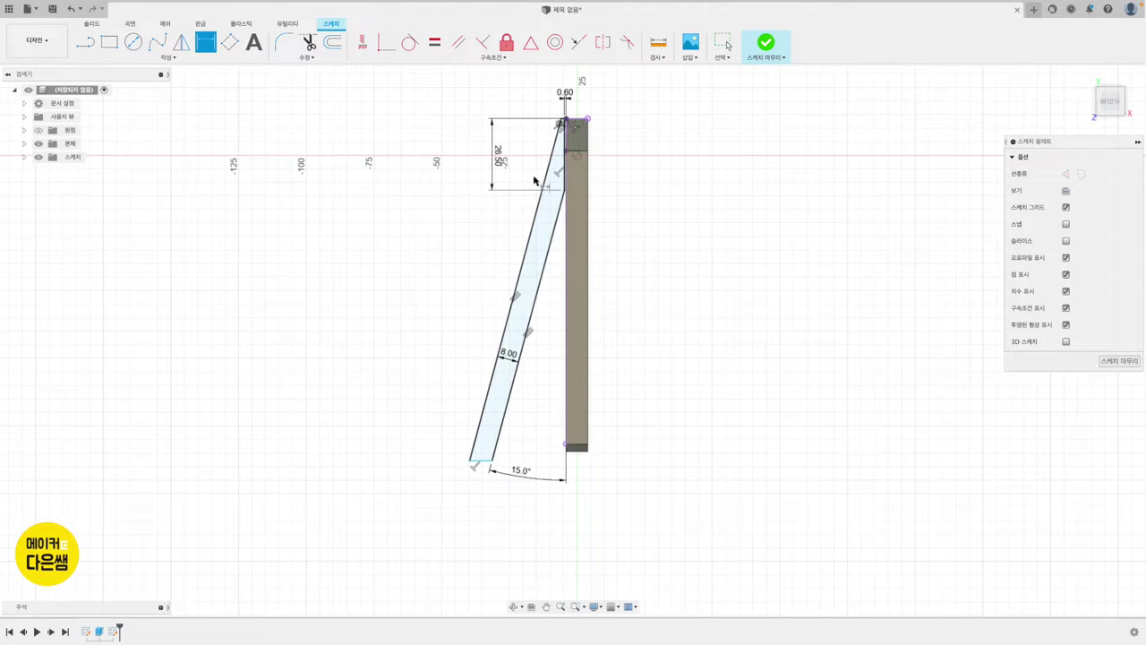
{"action": "key", "text": "d"}
{"action": "left_click", "coordinate": [483, 462]}
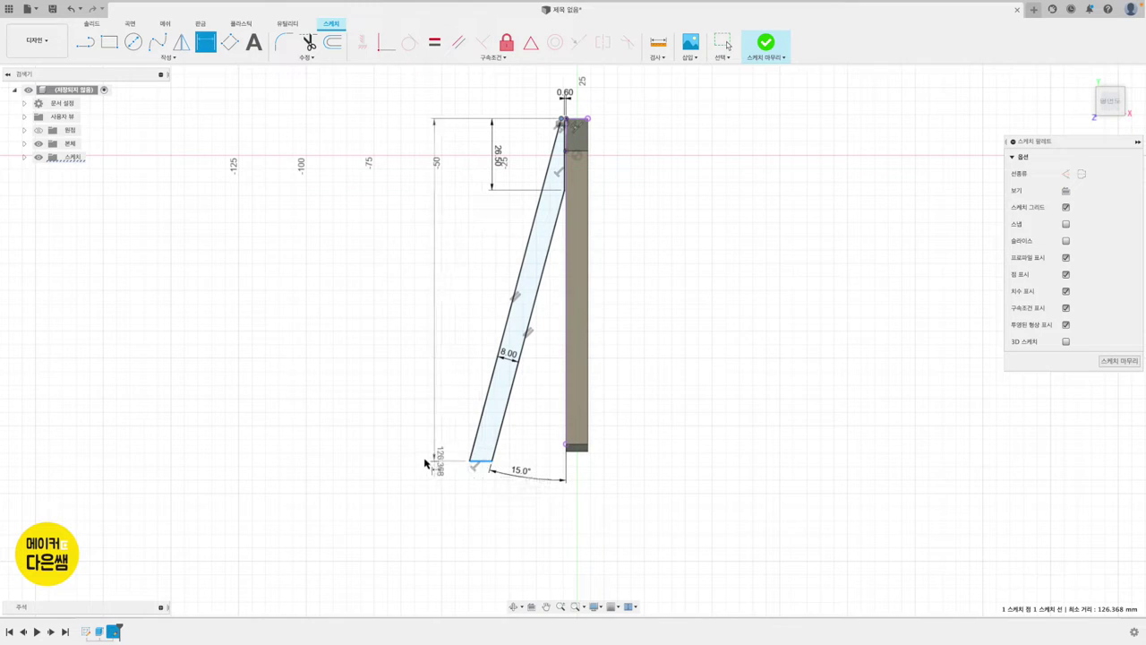
{"action": "left_click", "coordinate": [400, 403]}
{"action": "type", "text": "127"}
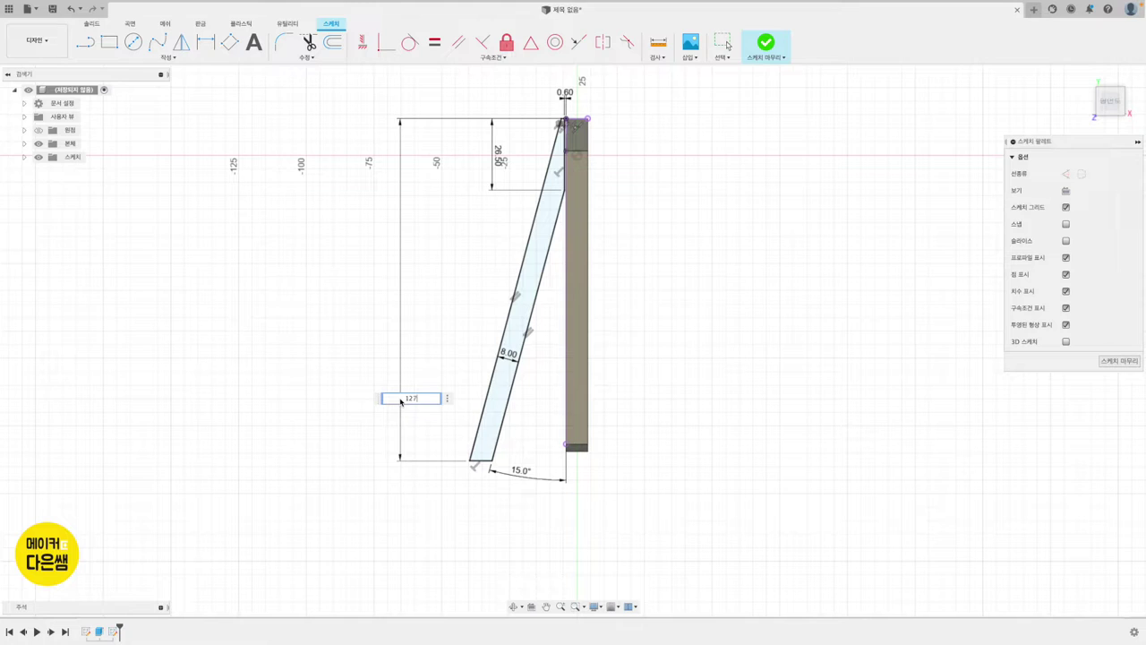
{"action": "key", "text": "Return"}
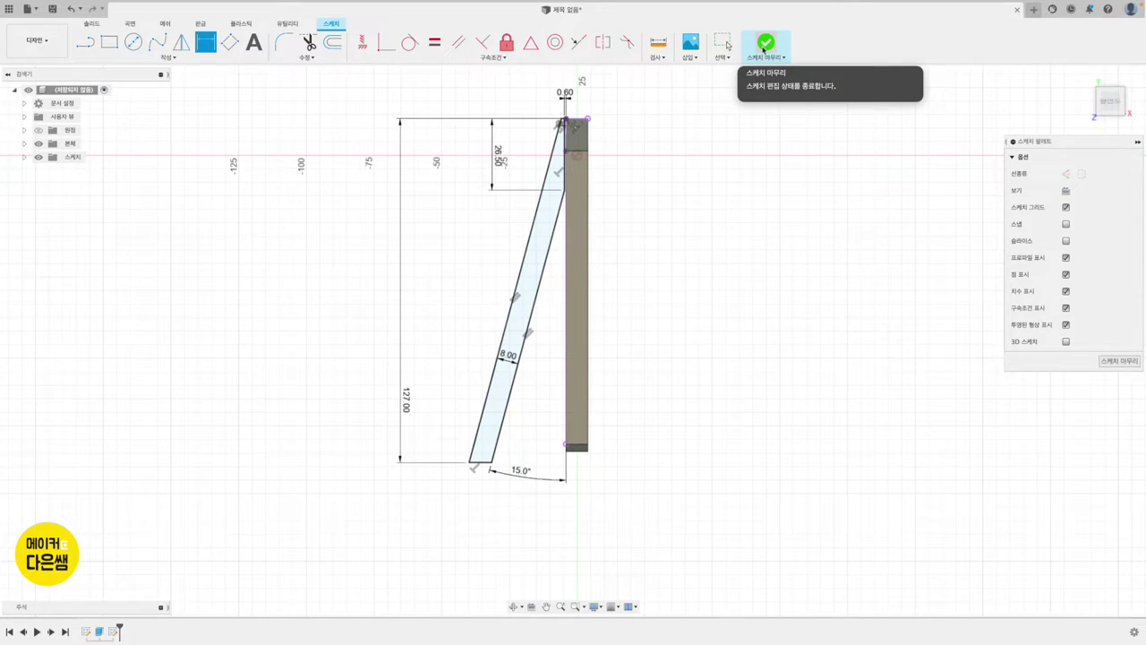
{"action": "left_click", "coordinate": [763, 49]}
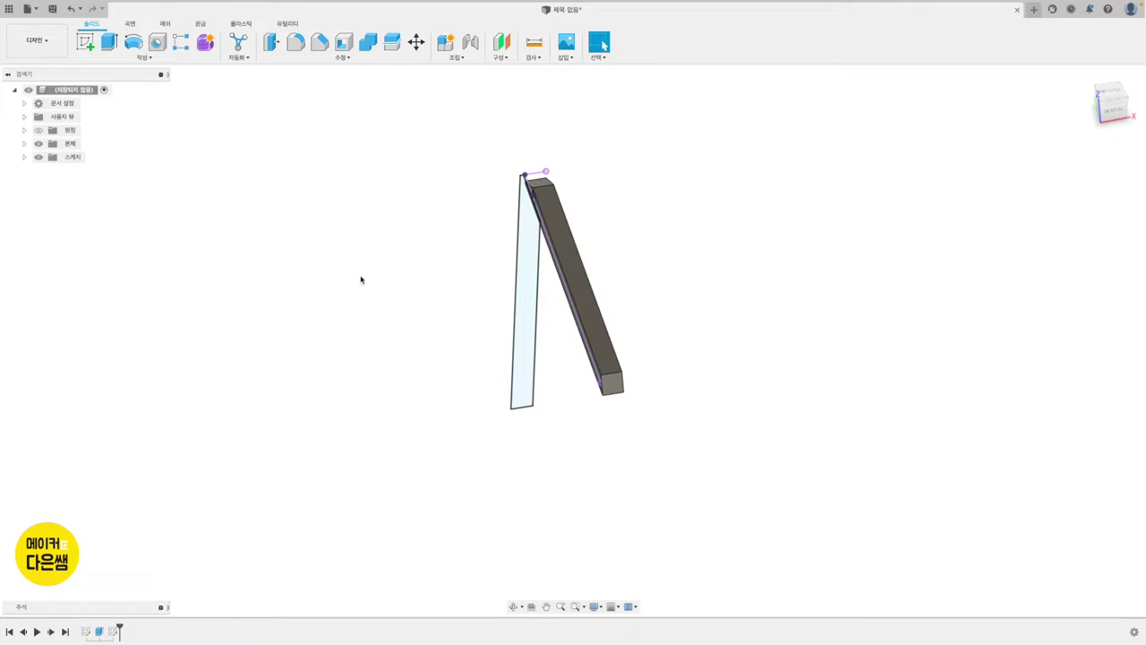
Hide body 본체1 from the Bodies folder so only the slanted leg profile shows, then start an extrusion
{"action": "left_click", "coordinate": [24, 143]}
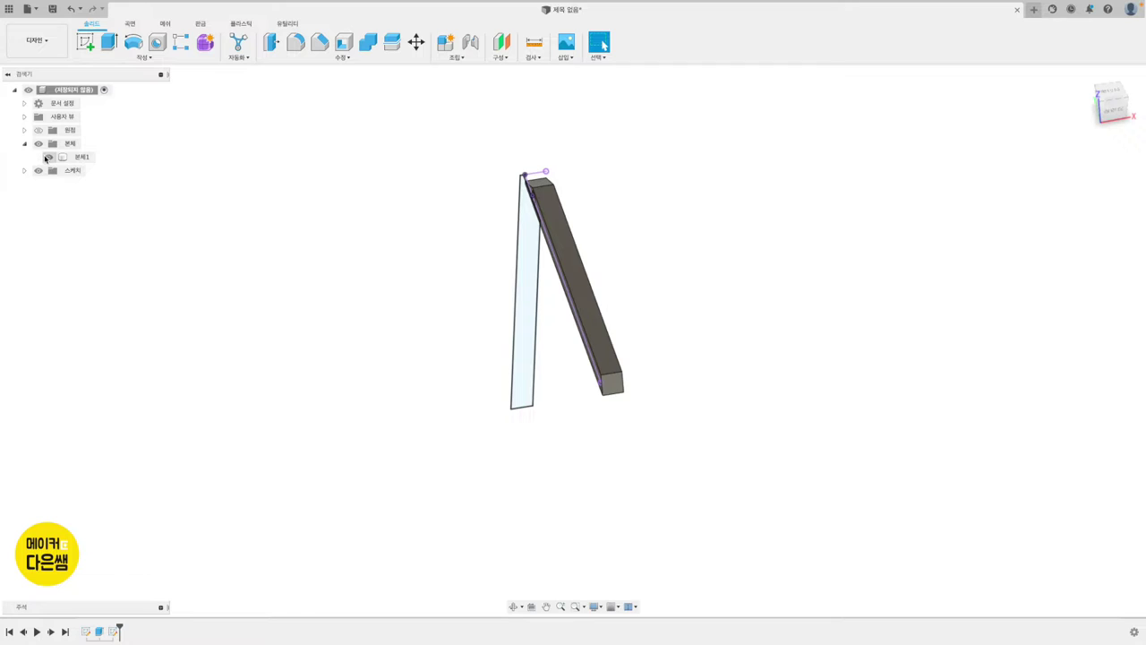
{"action": "left_click", "coordinate": [49, 158]}
{"action": "left_click", "coordinate": [49, 158]}
{"action": "left_click", "coordinate": [48, 158]}
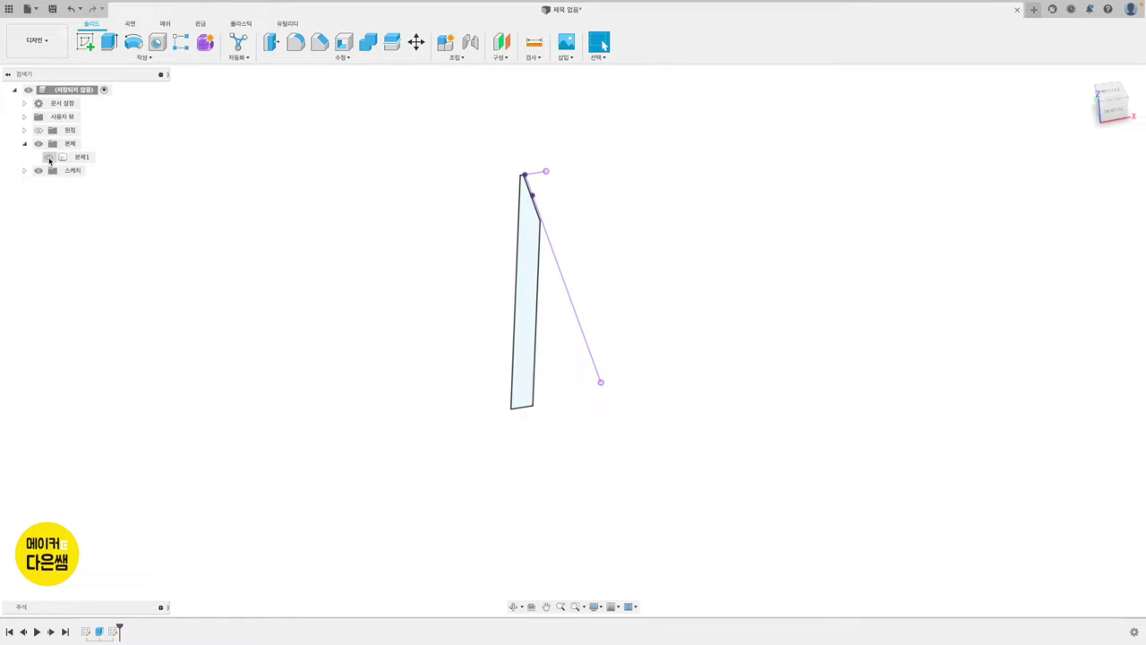
{"action": "left_click", "coordinate": [115, 43]}
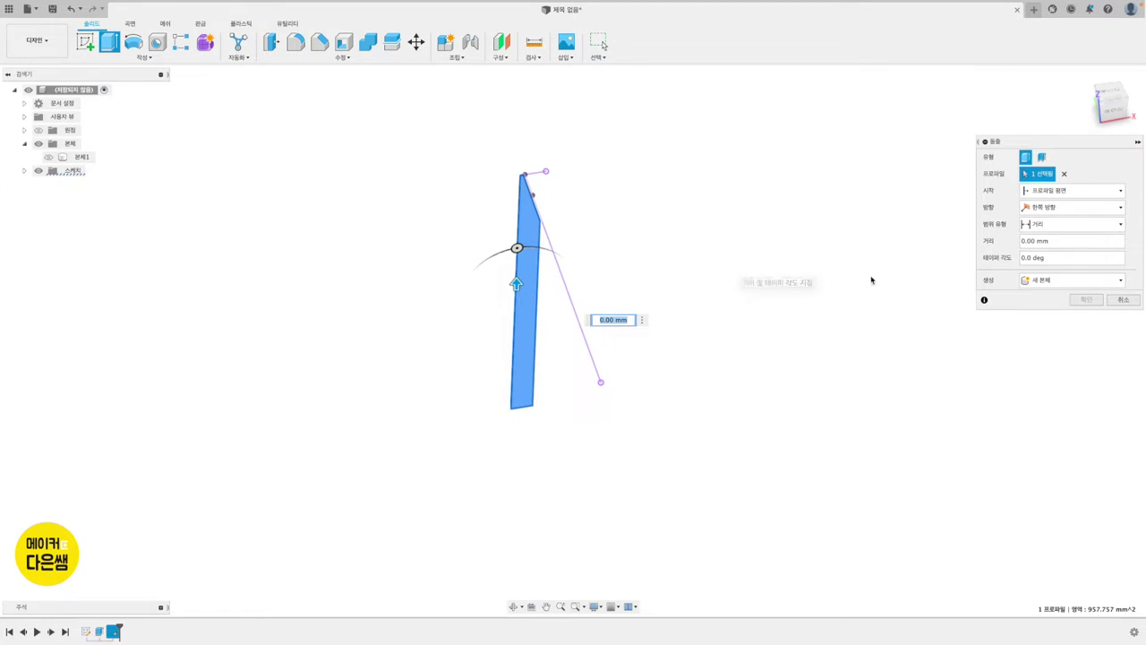
Extrude the leg profile symmetrically to 8 mm as new body 본체2, viewed from home
{"action": "left_click", "coordinate": [1039, 207]}
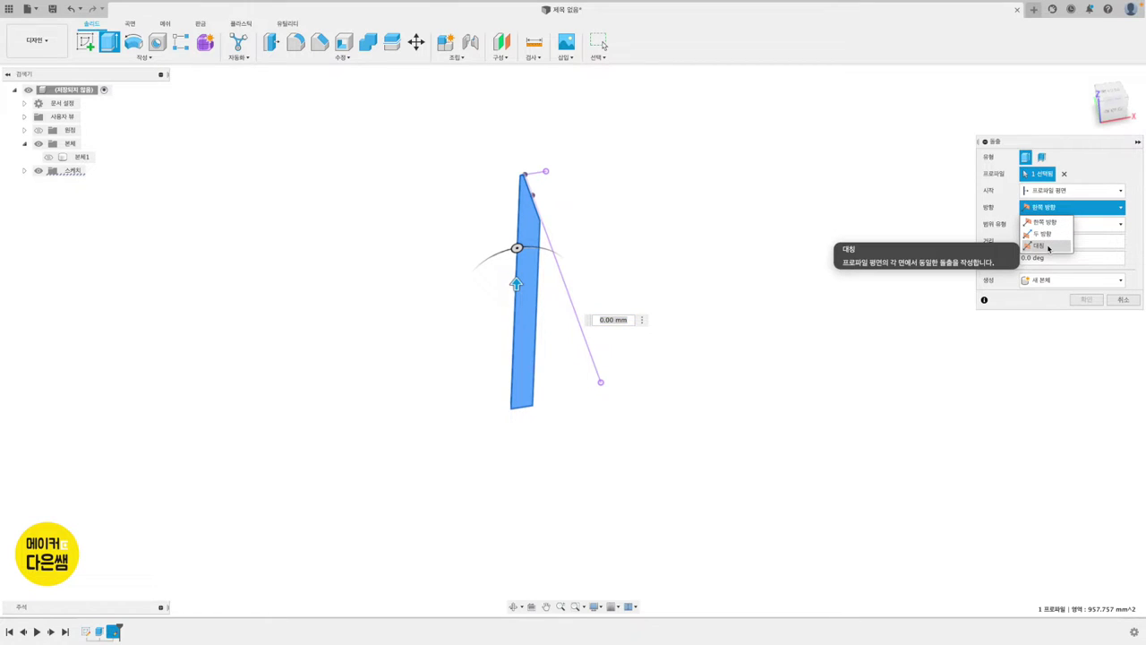
{"action": "left_click", "coordinate": [1048, 245]}
{"action": "left_click", "coordinate": [1043, 244]}
{"action": "left_click", "coordinate": [1024, 257]}
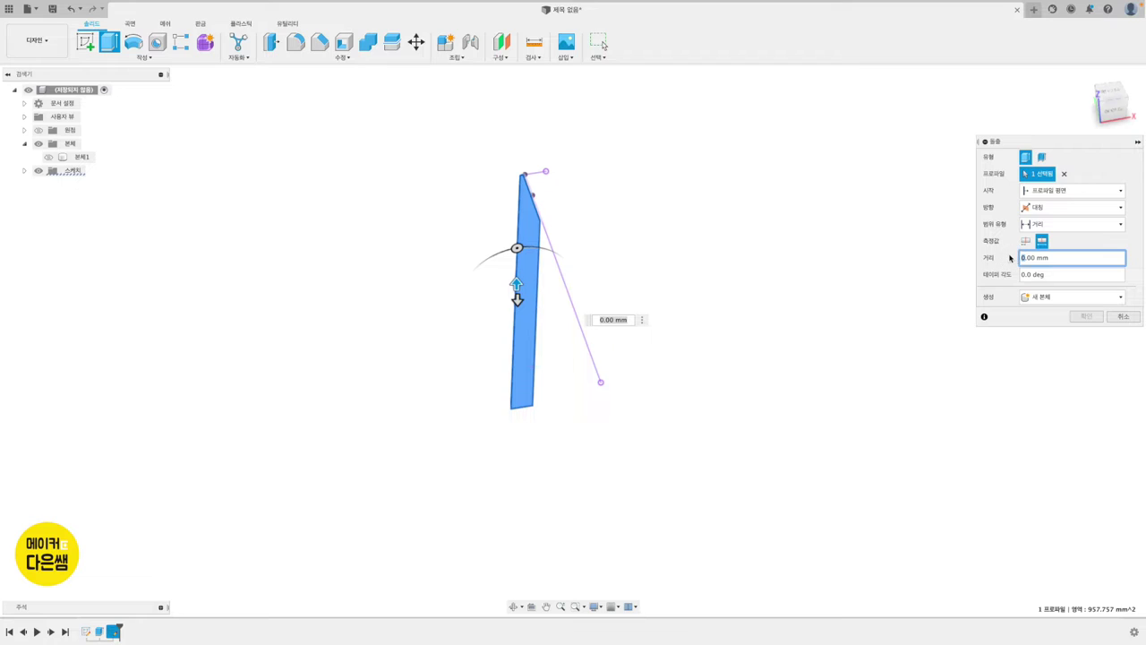
{"action": "type", "text": "8"}
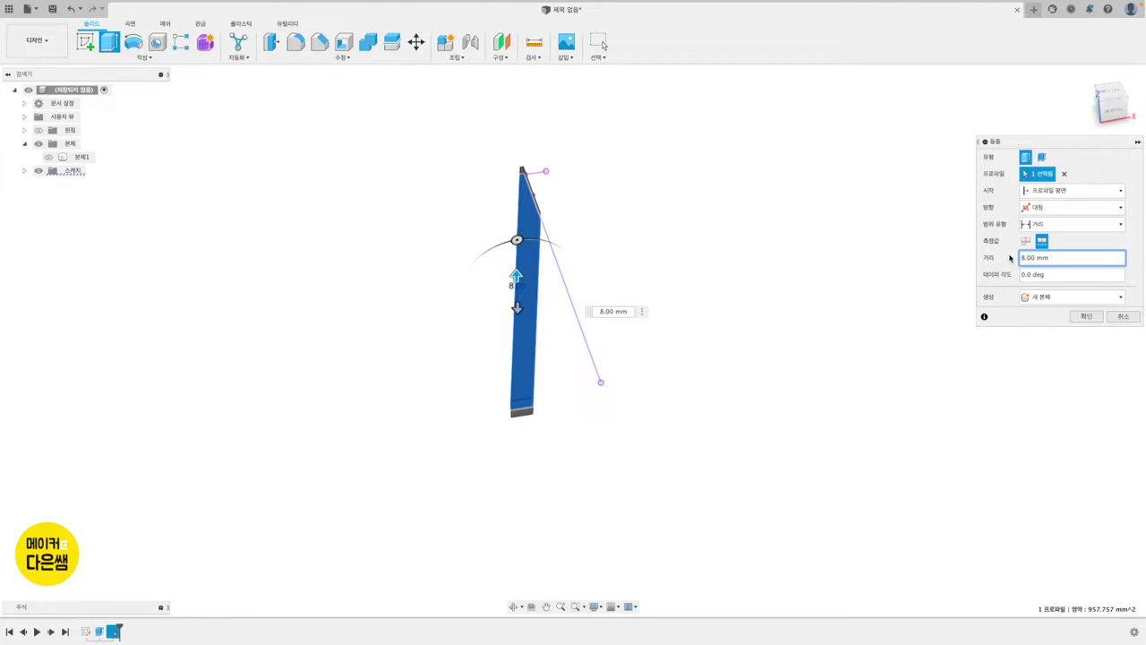
{"action": "left_click", "coordinate": [1087, 316]}
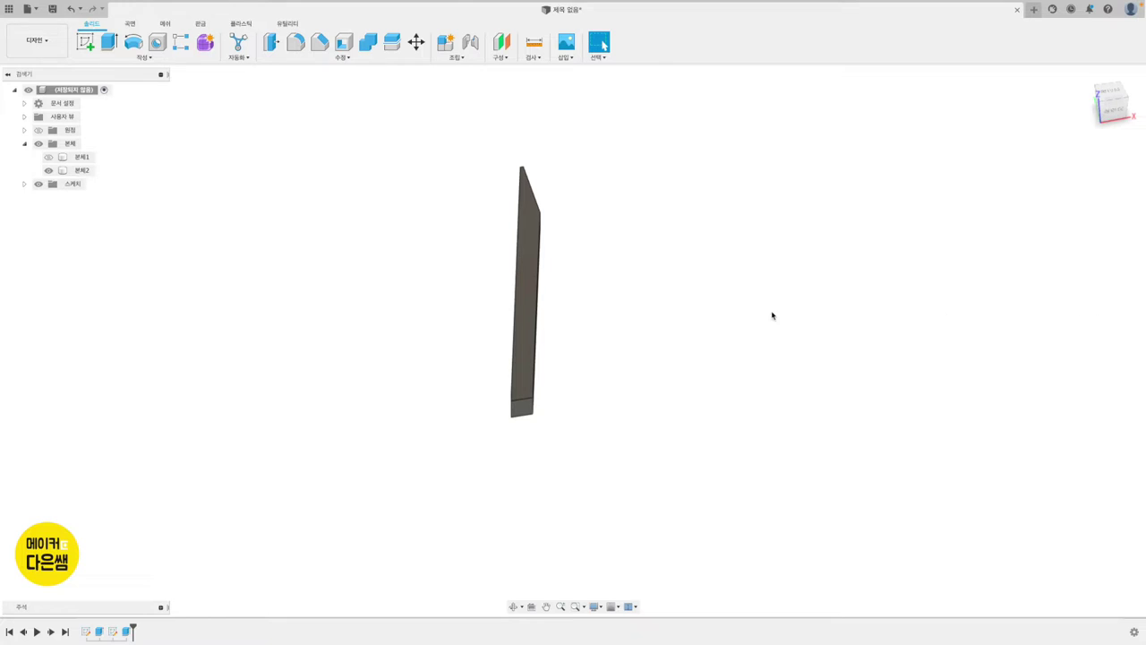
{"action": "key", "text": "F6"}
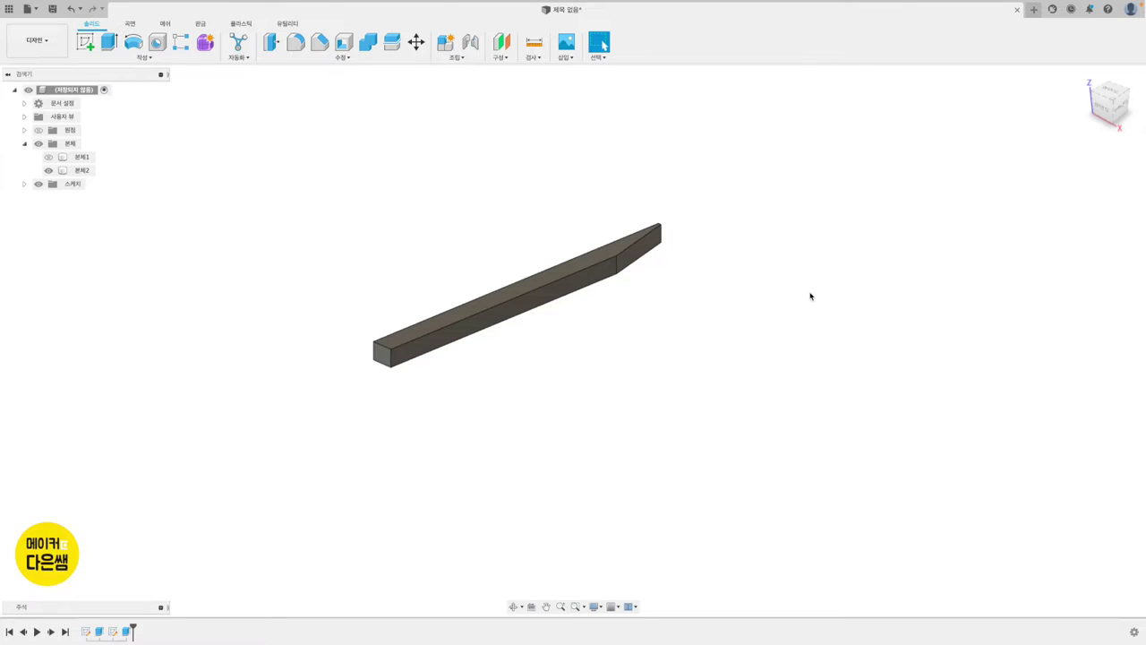
{"action": "left_click", "coordinate": [426, 328]}
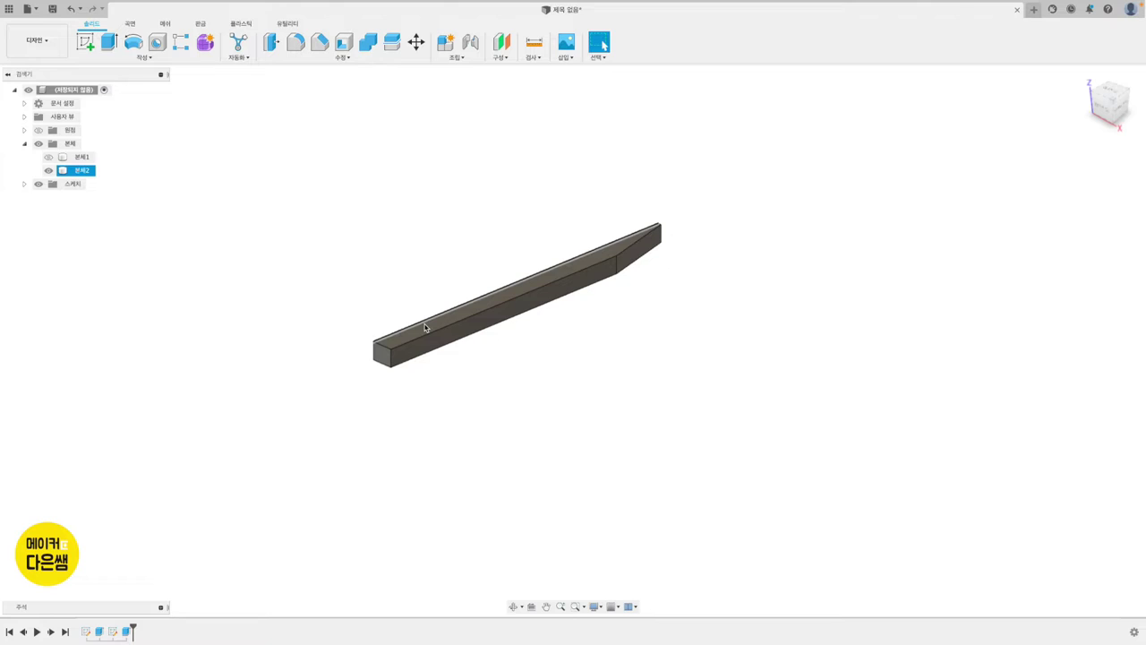
{"action": "left_click", "coordinate": [385, 295]}
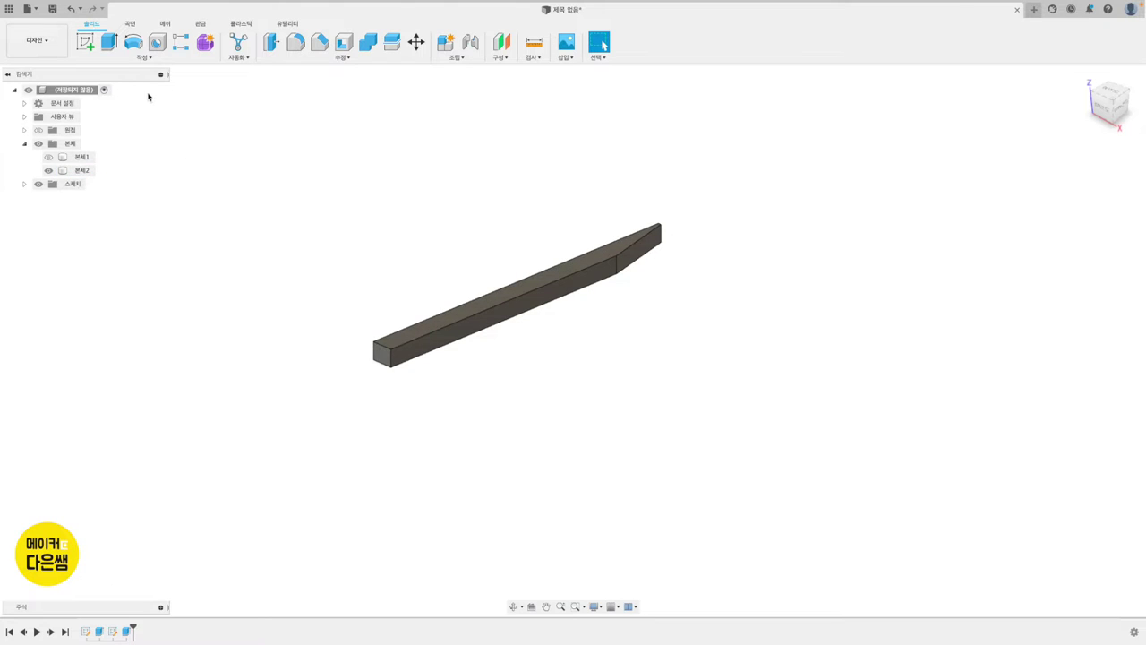
Mirror the bar across the vertical origin plane into body 본체3, then show 본체1 again
{"action": "left_click", "coordinate": [148, 57]}
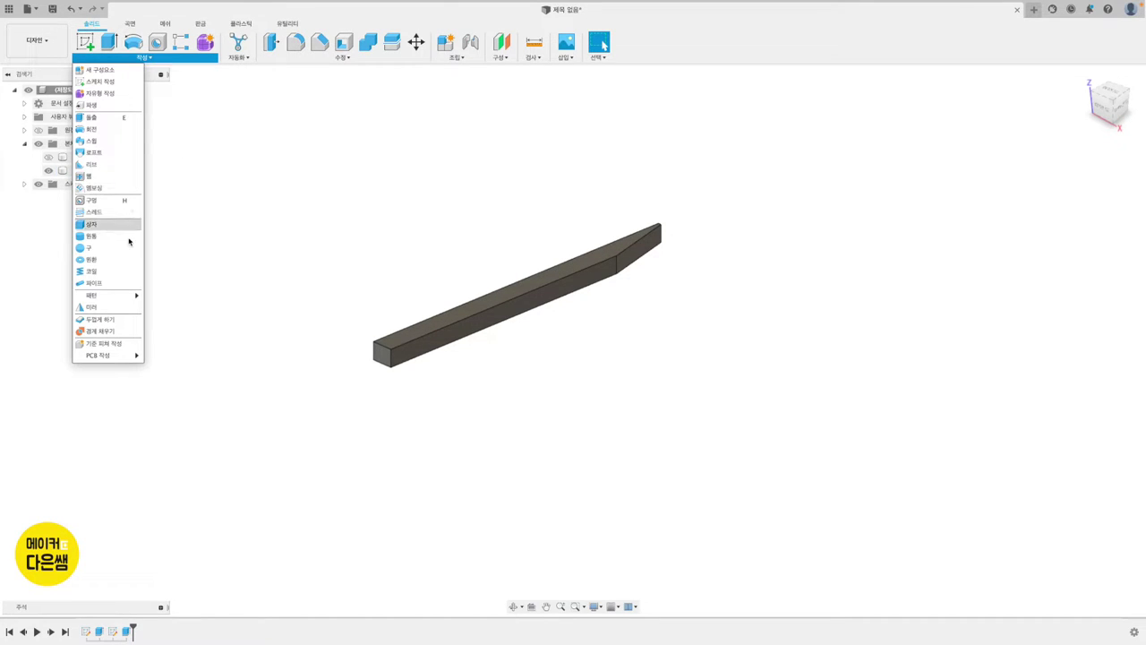
{"action": "left_click", "coordinate": [94, 307]}
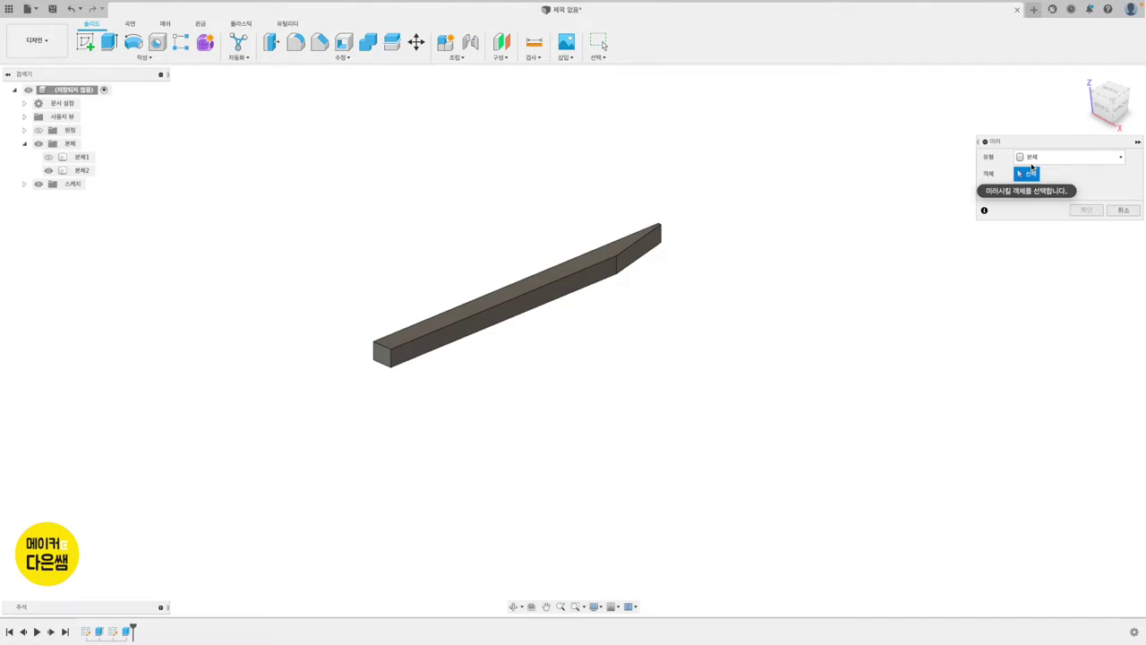
{"action": "left_click", "coordinate": [530, 297]}
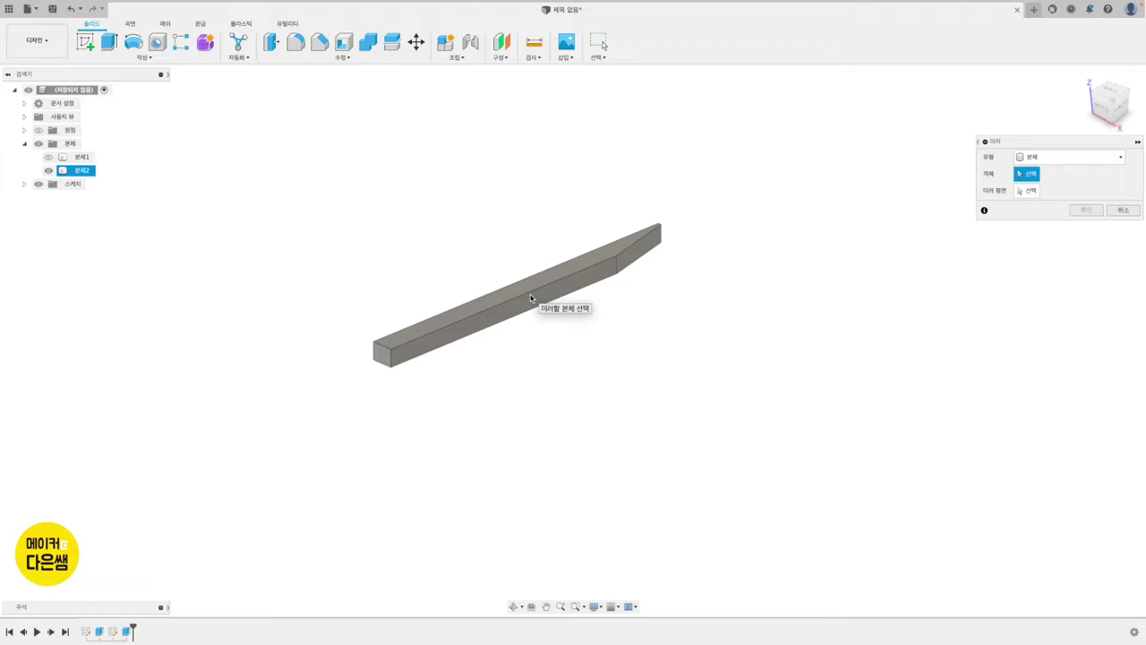
{"action": "left_click", "coordinate": [530, 297]}
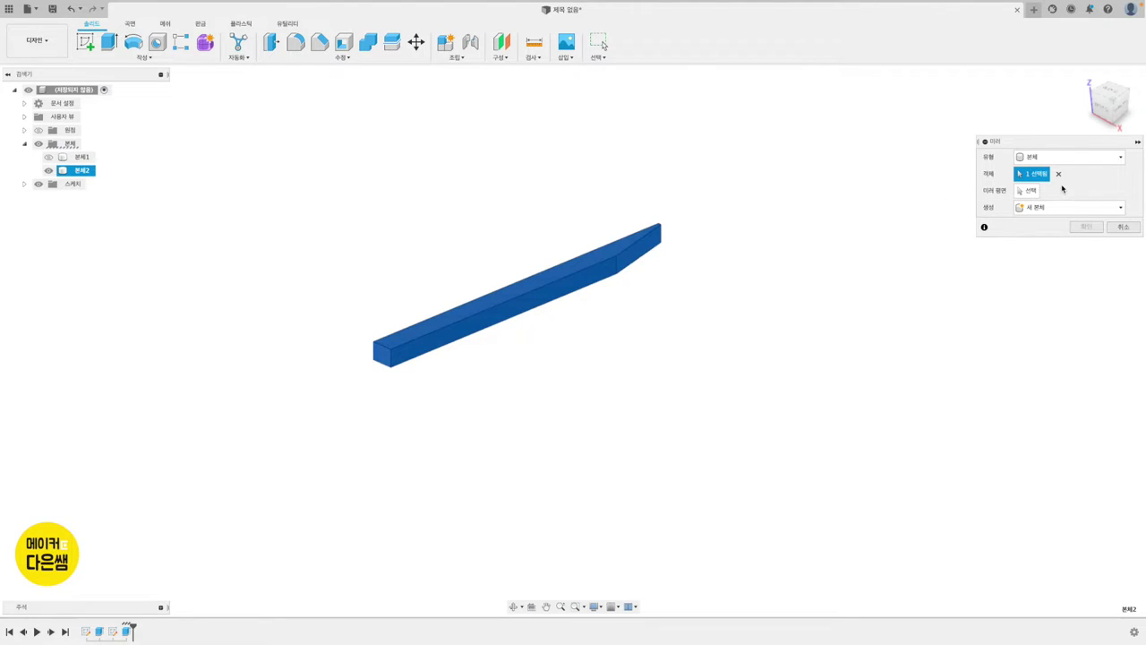
{"action": "left_click", "coordinate": [1031, 193]}
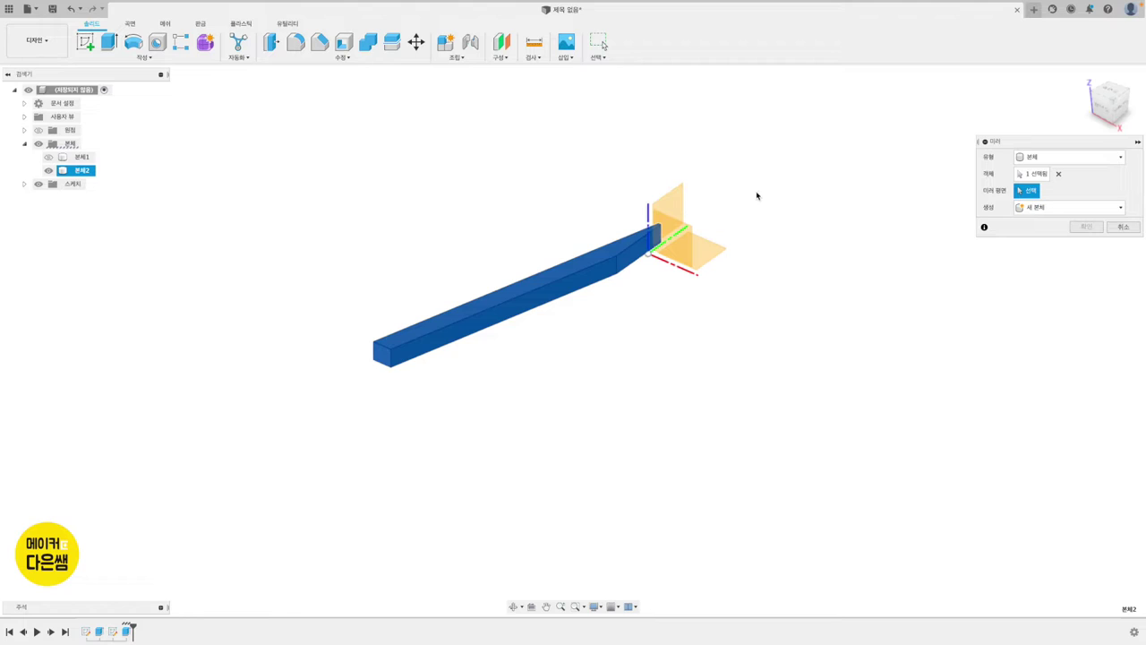
{"action": "left_click", "coordinate": [683, 201]}
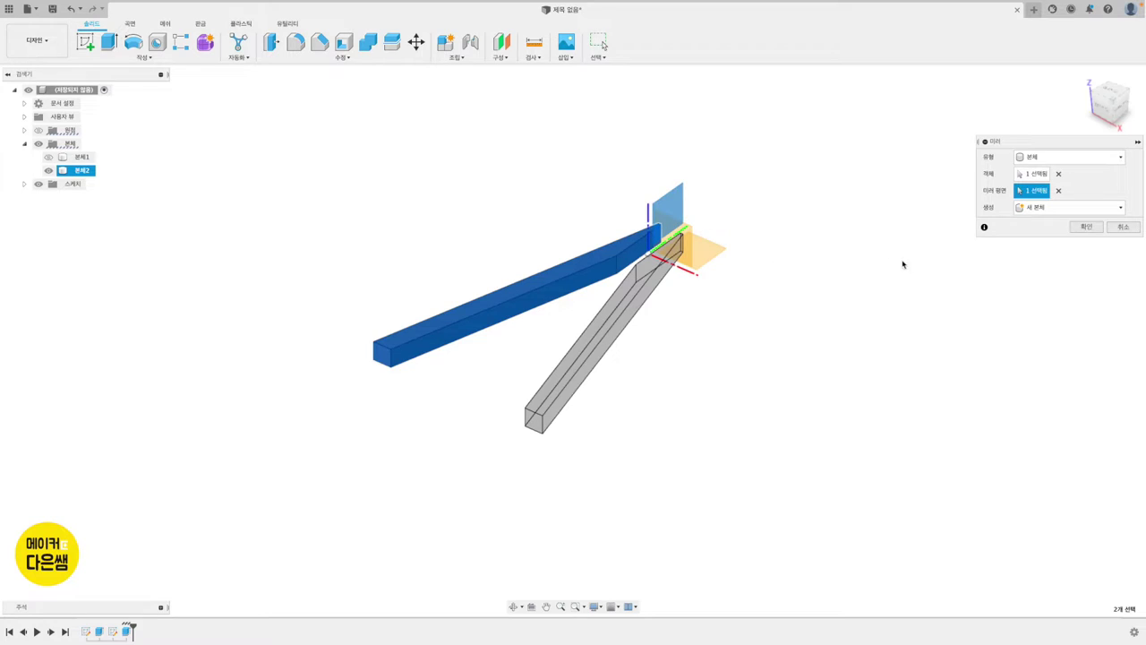
{"action": "left_click", "coordinate": [1087, 227]}
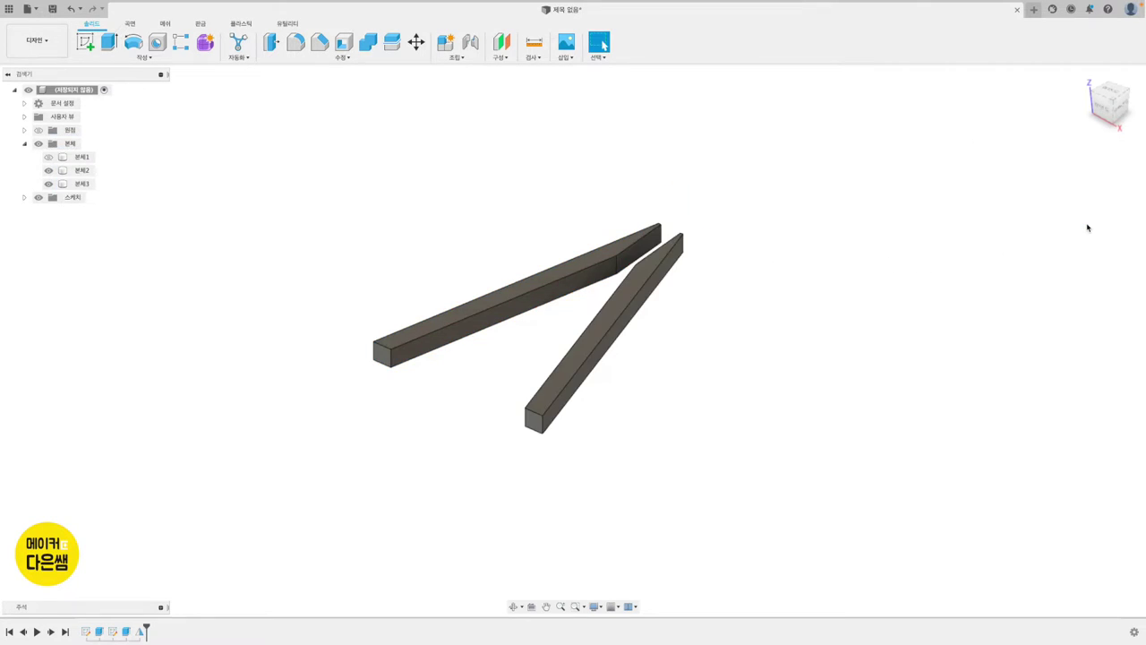
{"action": "left_click", "coordinate": [48, 157]}
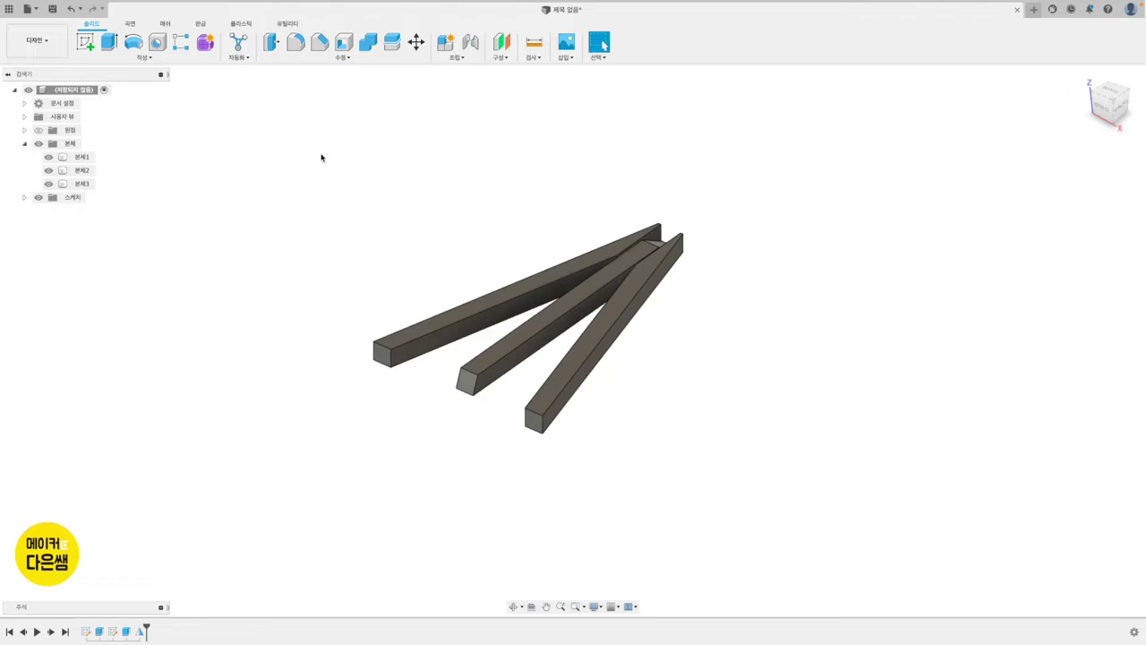
Hide the mirrored body 본체3 and start a new sketch
{"action": "left_click", "coordinate": [48, 184]}
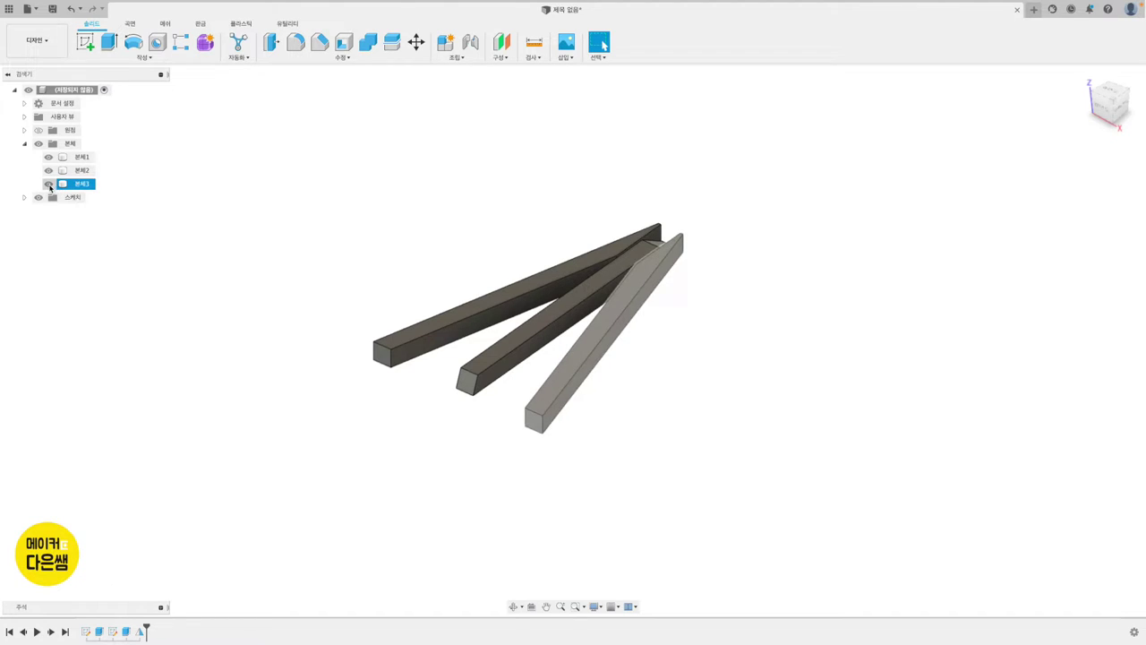
{"action": "left_click", "coordinate": [48, 184]}
{"action": "left_click", "coordinate": [653, 268]}
{"action": "left_click", "coordinate": [397, 153]}
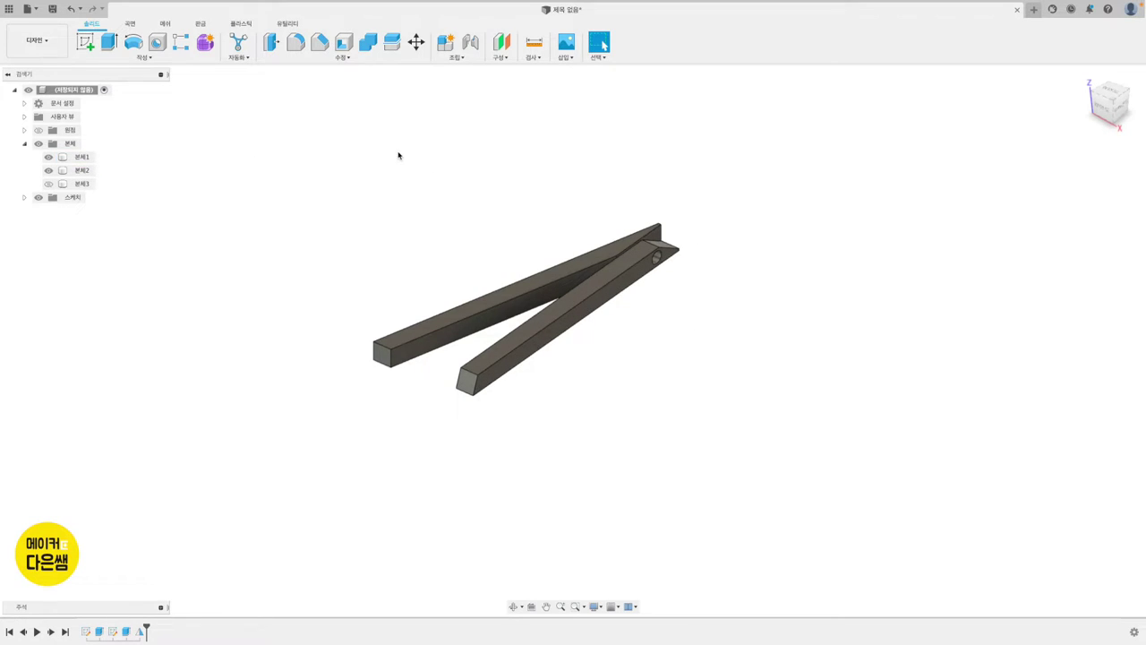
{"action": "left_click", "coordinate": [89, 42]}
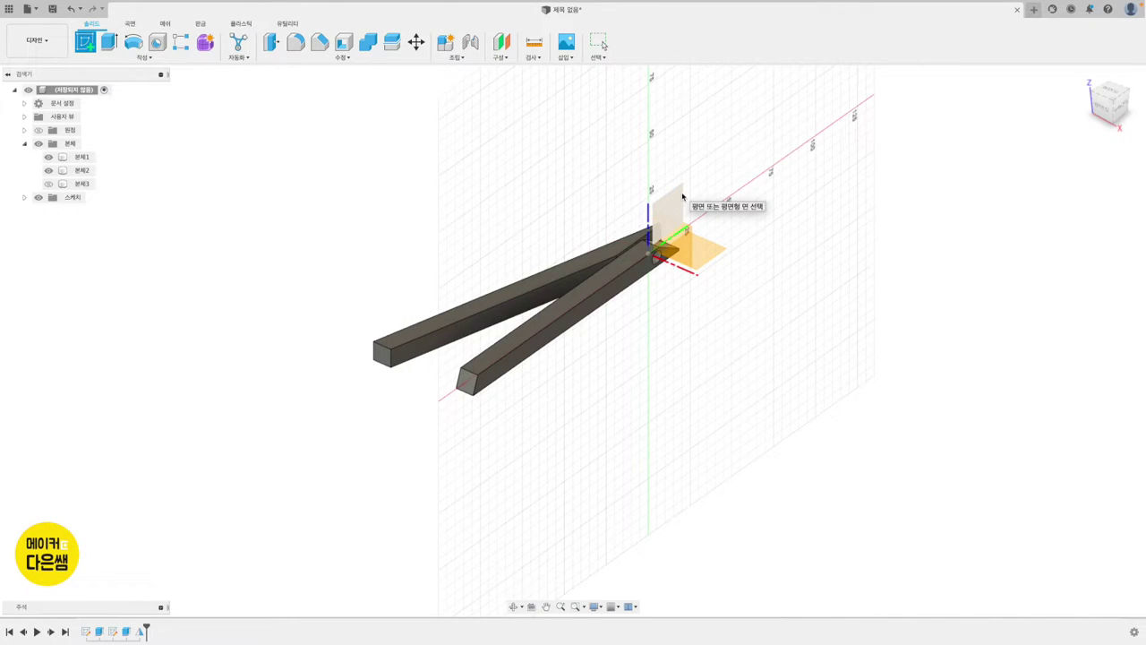
Sketch on the vertical origin plane a circle concentric with the pivot hole
{"action": "left_click", "coordinate": [682, 196]}
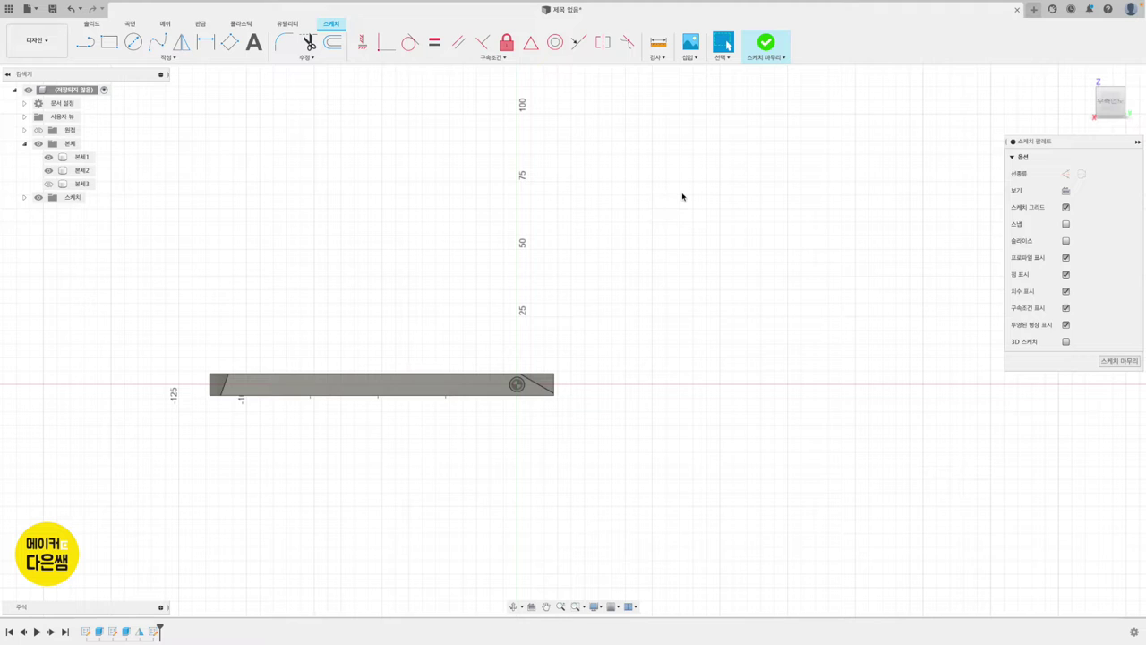
{"action": "scroll", "coordinate": [494, 374], "scroll_direction": "up", "scroll_amount": 5}
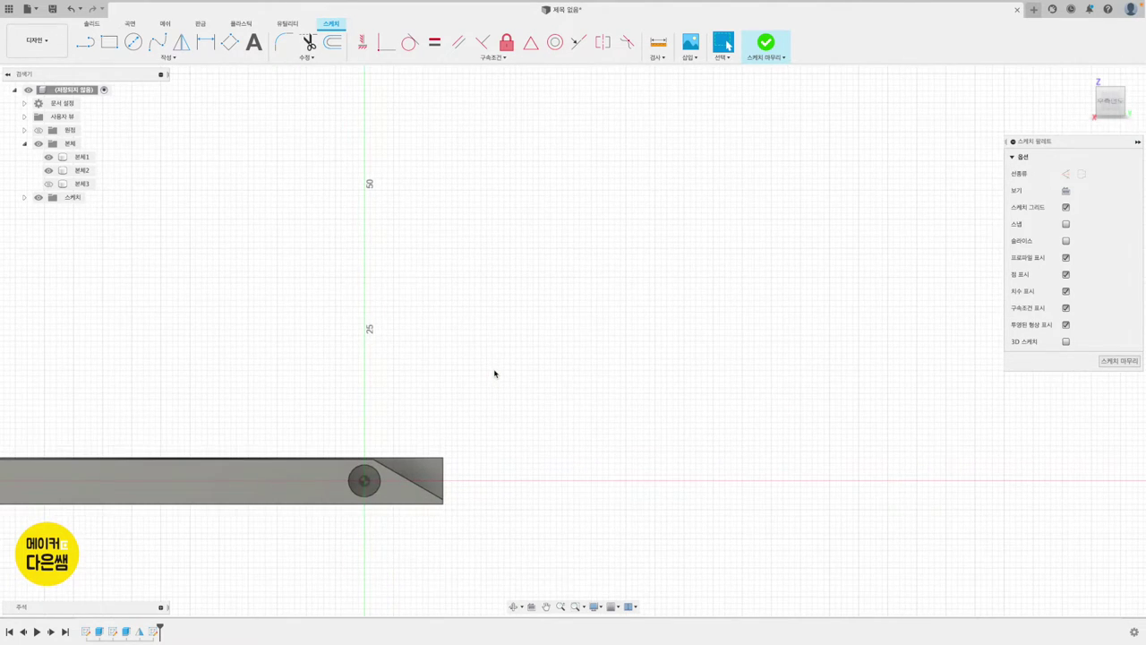
{"action": "scroll", "coordinate": [494, 373], "scroll_direction": "up", "scroll_amount": 4}
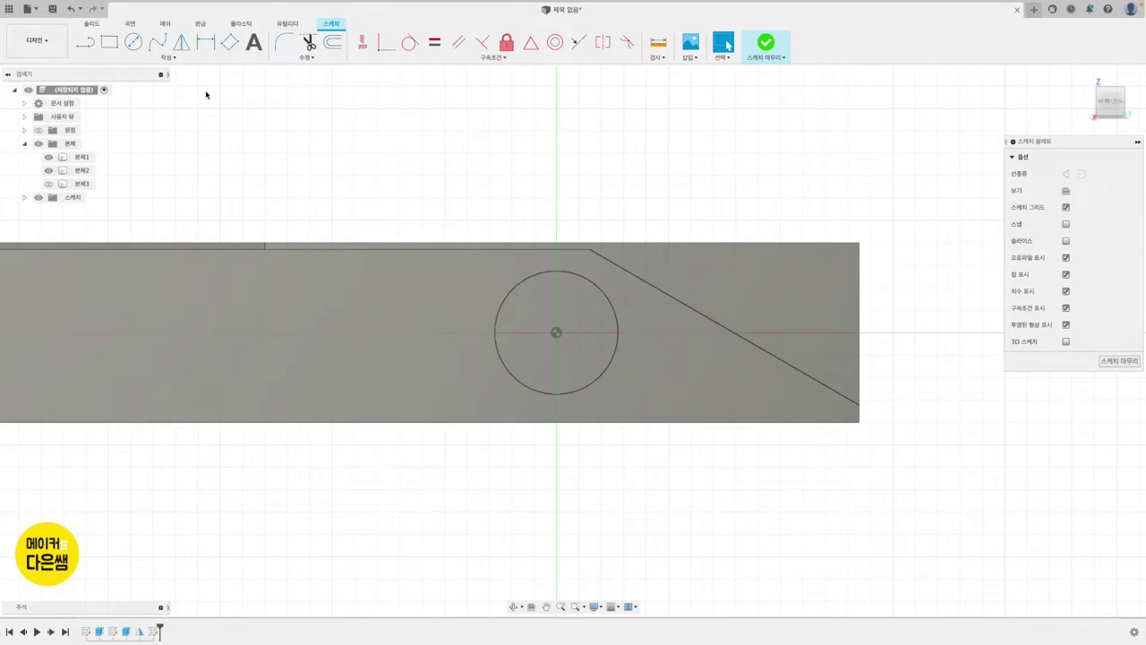
{"action": "left_click", "coordinate": [133, 42]}
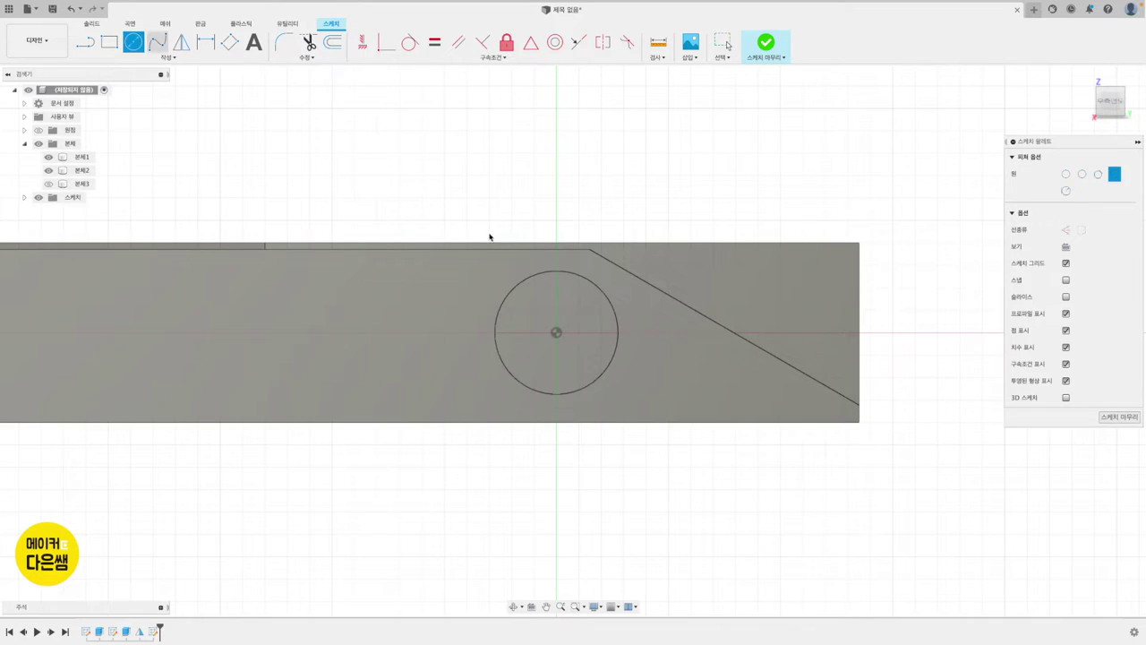
{"action": "left_click", "coordinate": [556, 334]}
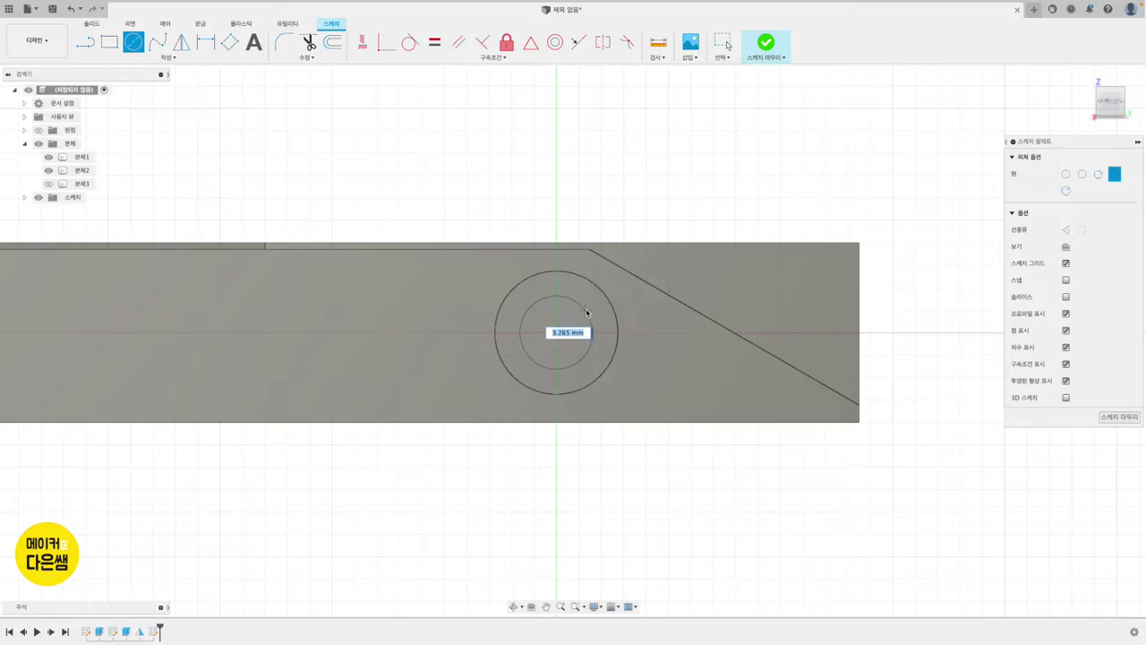
{"action": "left_click", "coordinate": [598, 307]}
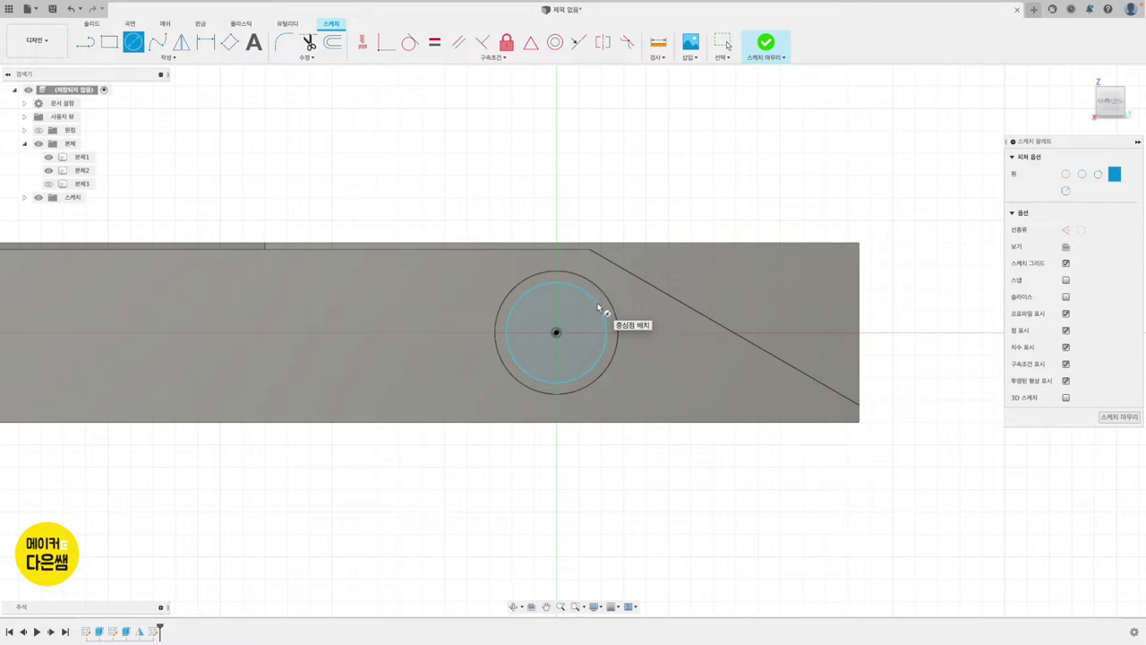
Dimension the gap between the new circle and the hole's edge as 0.50
{"action": "left_click", "coordinate": [205, 47]}
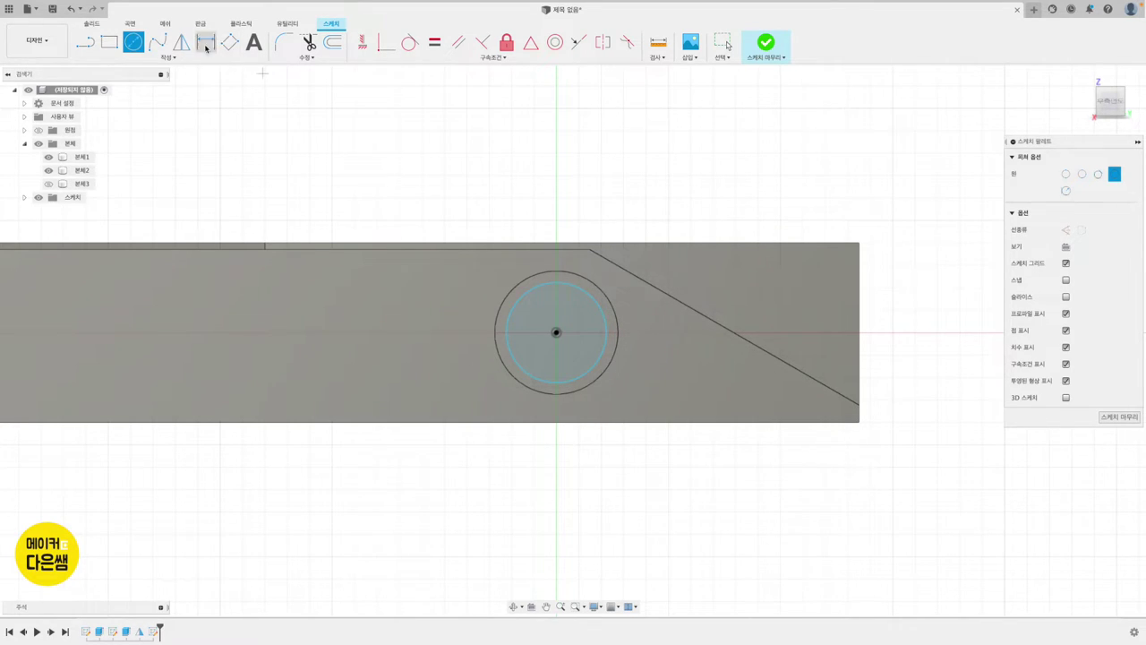
{"action": "left_click", "coordinate": [605, 330]}
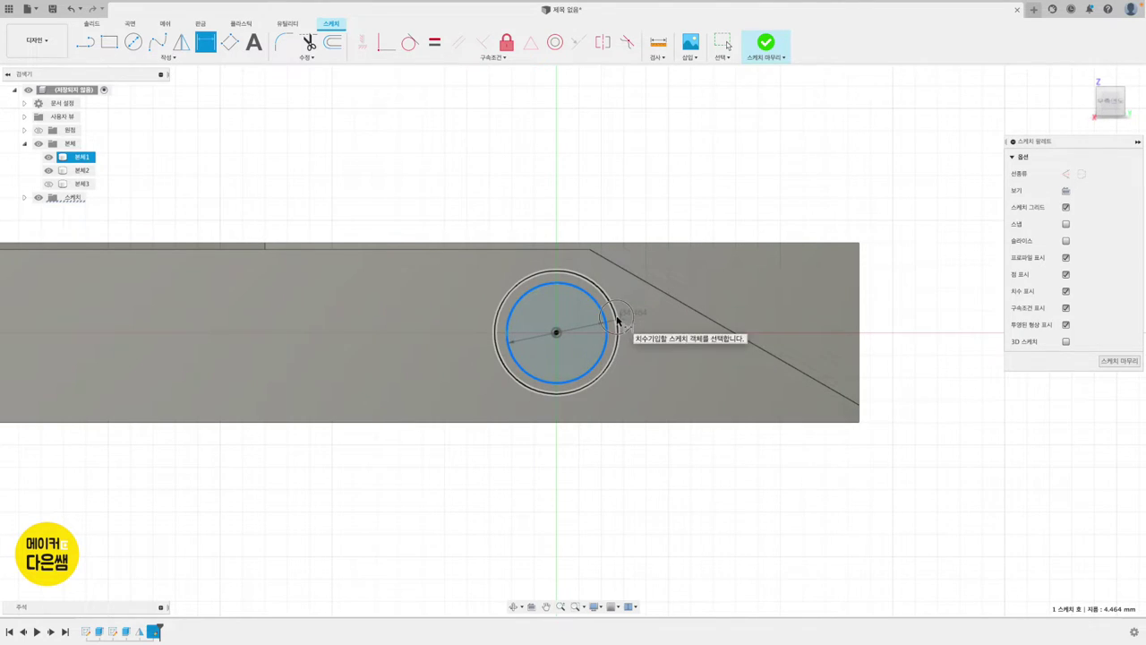
{"action": "left_click", "coordinate": [617, 320]}
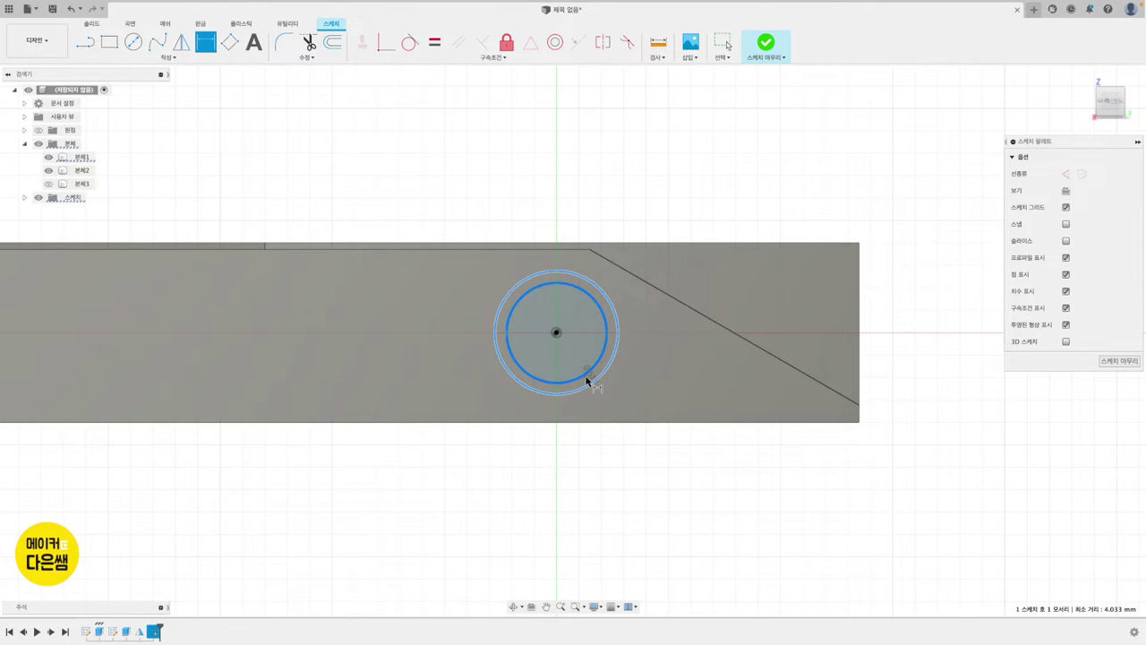
{"action": "left_click", "coordinate": [632, 455]}
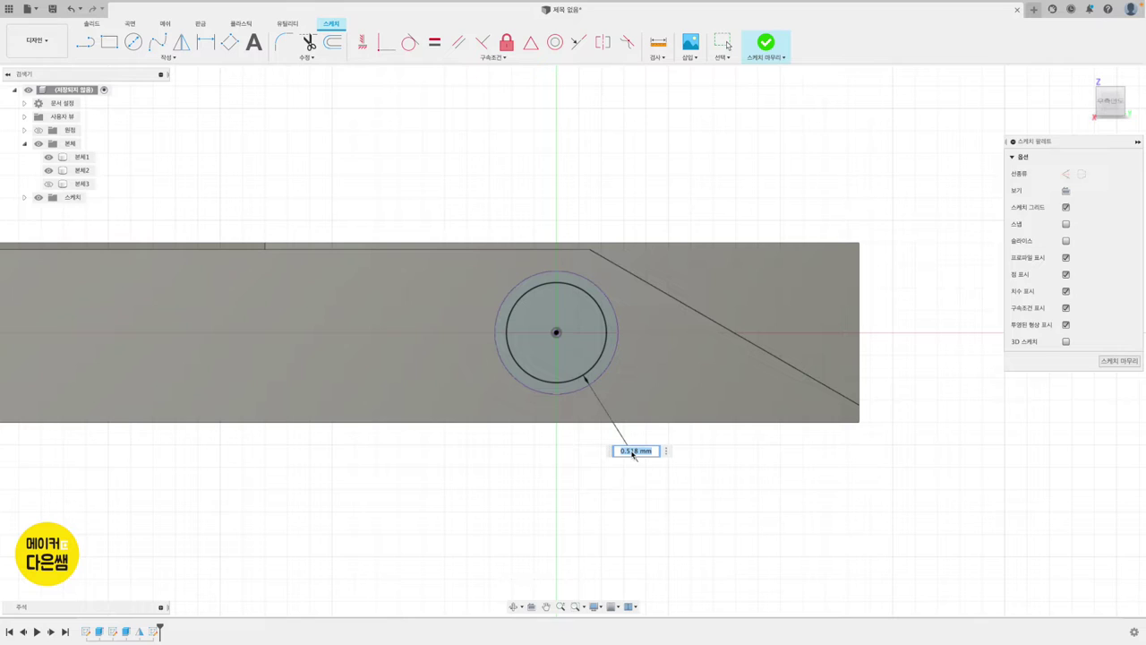
{"action": "type", "text": "0.5"}
{"action": "key", "text": "Return"}
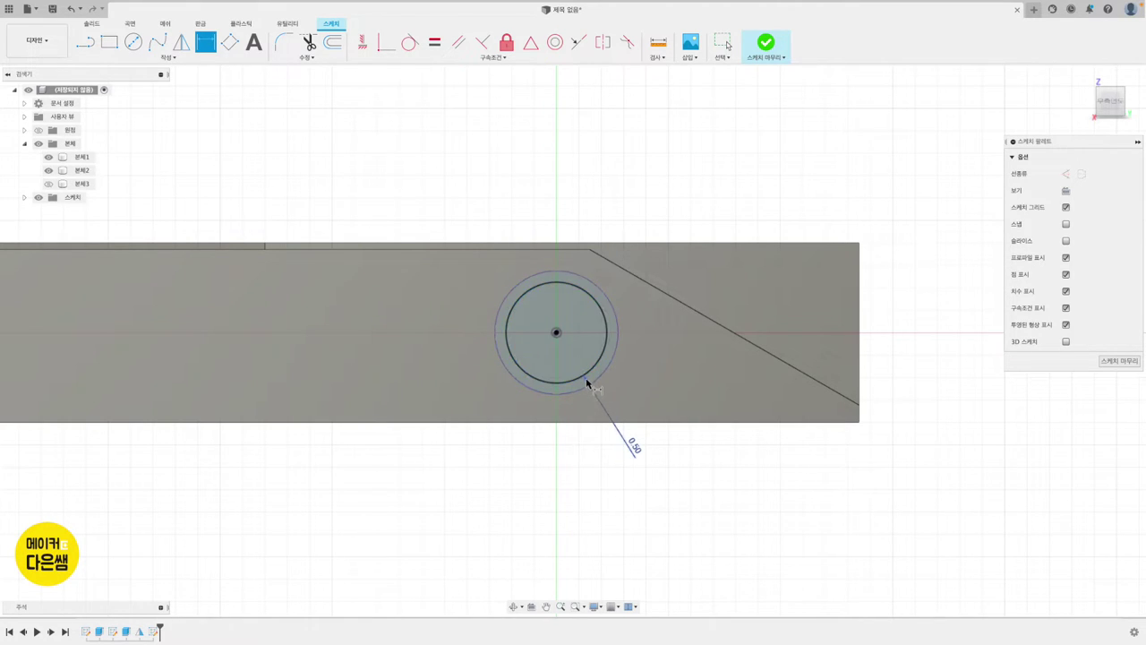
{"action": "left_click", "coordinate": [134, 43]}
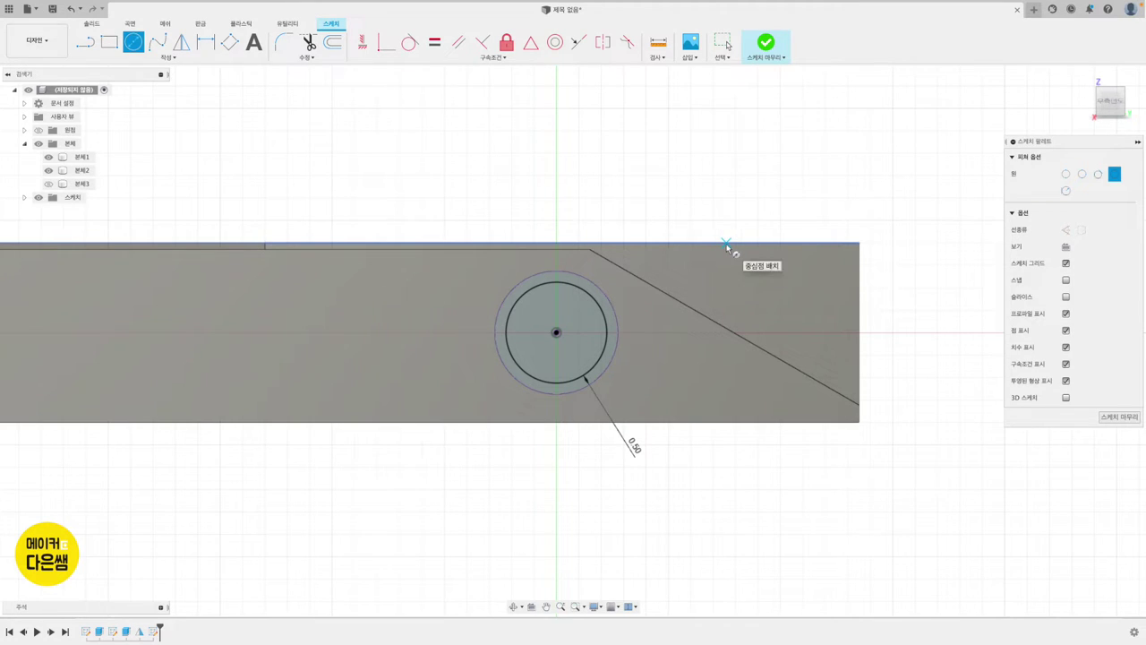
Draw a circle centred on the bar's top edge and size it to Ø3
{"action": "left_click", "coordinate": [726, 243]}
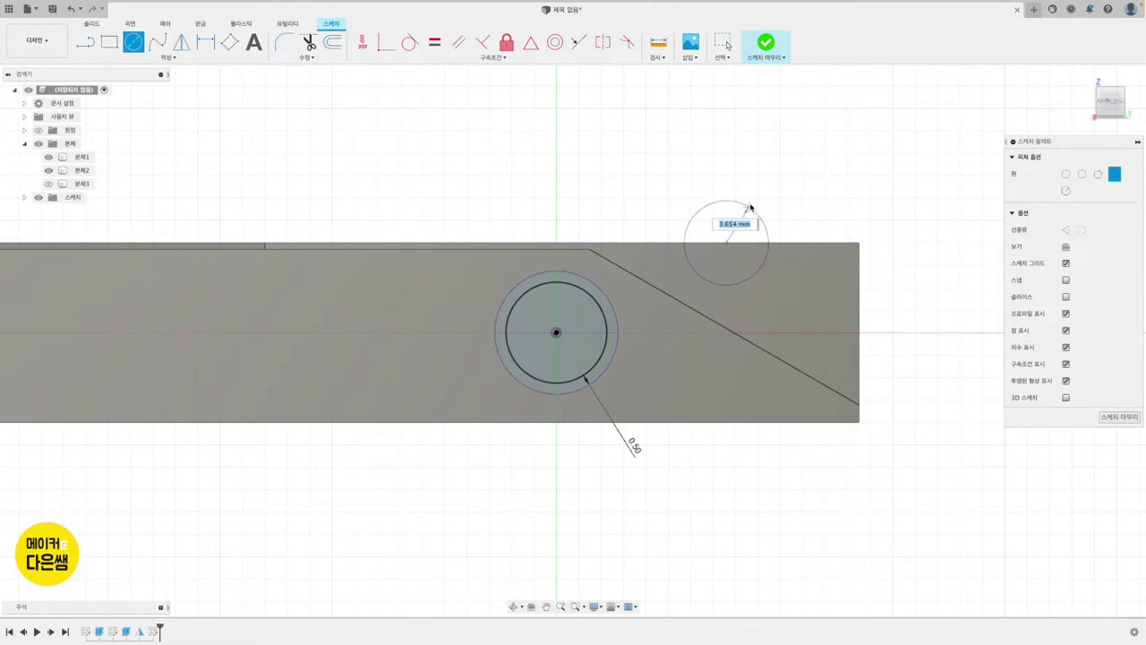
{"action": "left_click", "coordinate": [760, 191]}
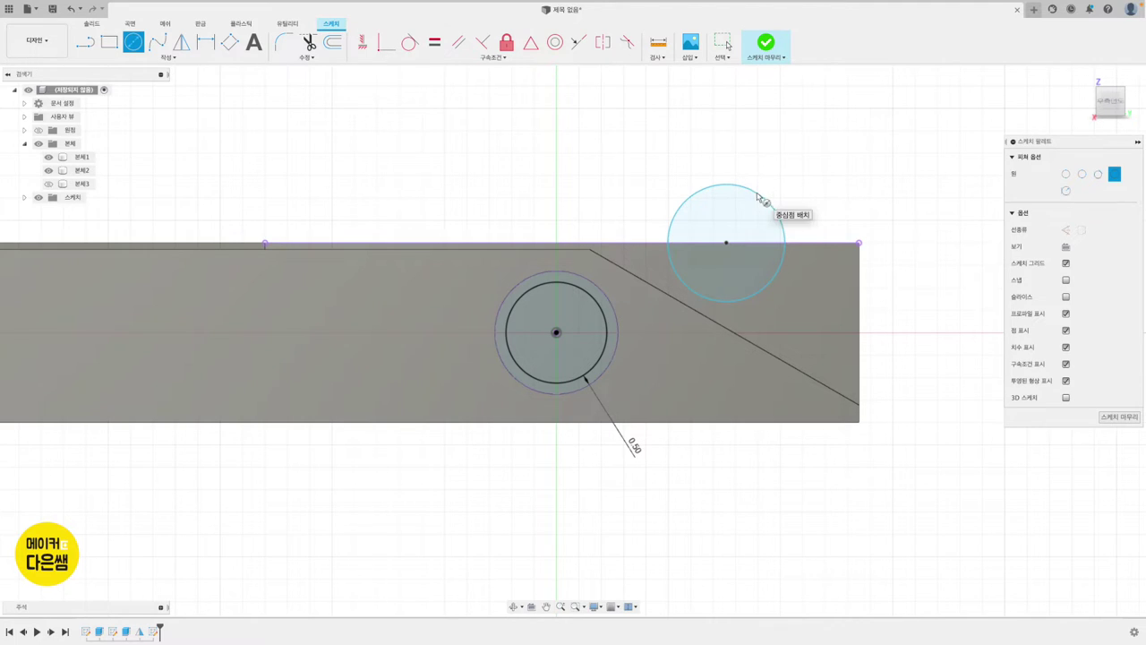
{"action": "left_click", "coordinate": [205, 42]}
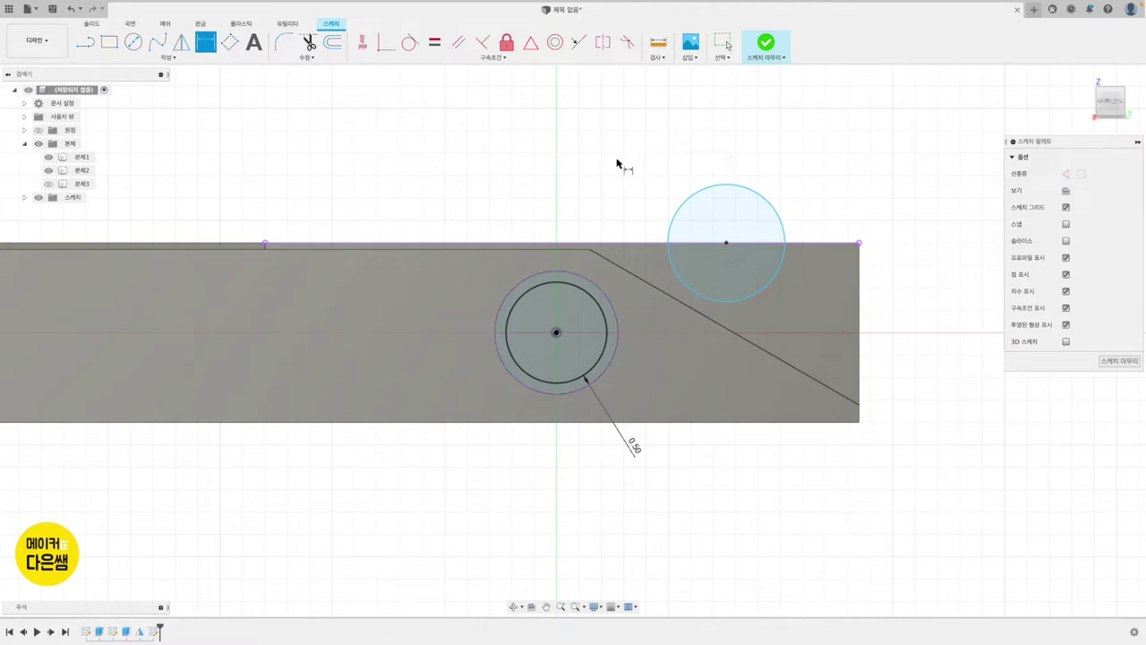
{"action": "left_click", "coordinate": [728, 186]}
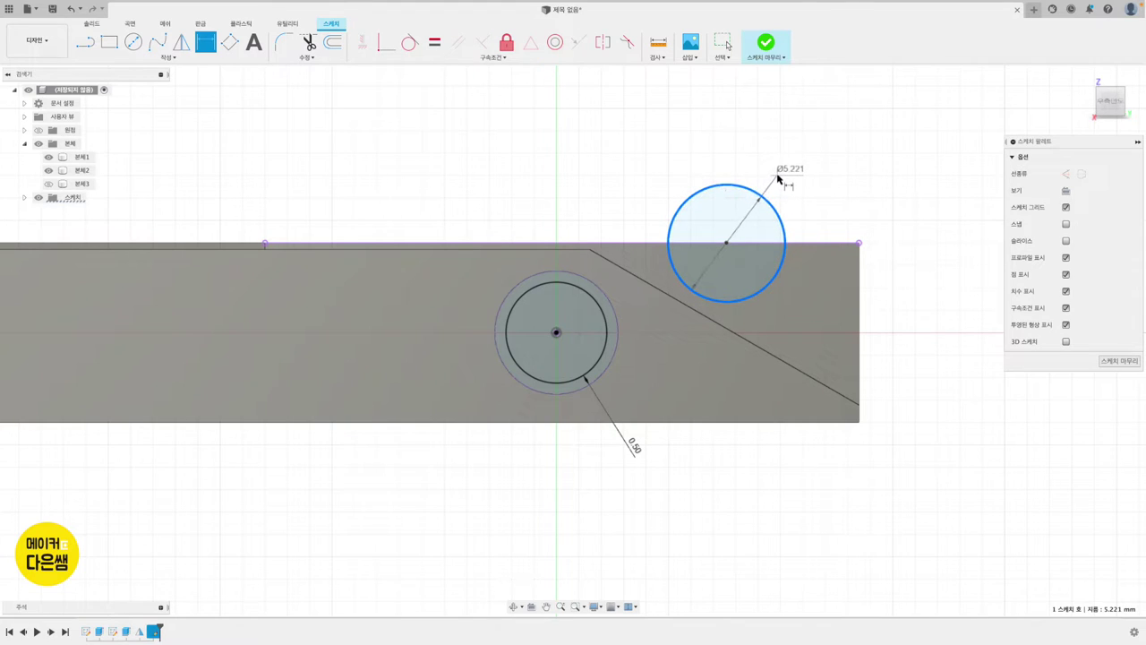
{"action": "left_click", "coordinate": [778, 177]}
{"action": "type", "text": "3"}
{"action": "key", "text": "Return"}
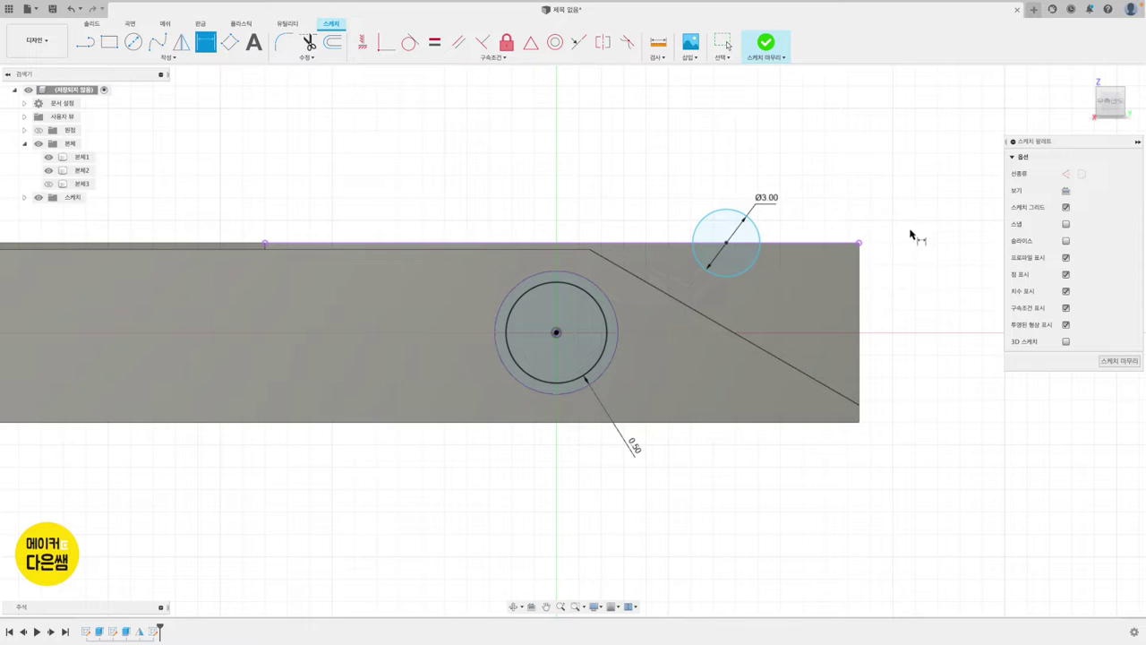
Dimension the circle's centre 6.5 from the top edge's right end
{"action": "left_click", "coordinate": [859, 243]}
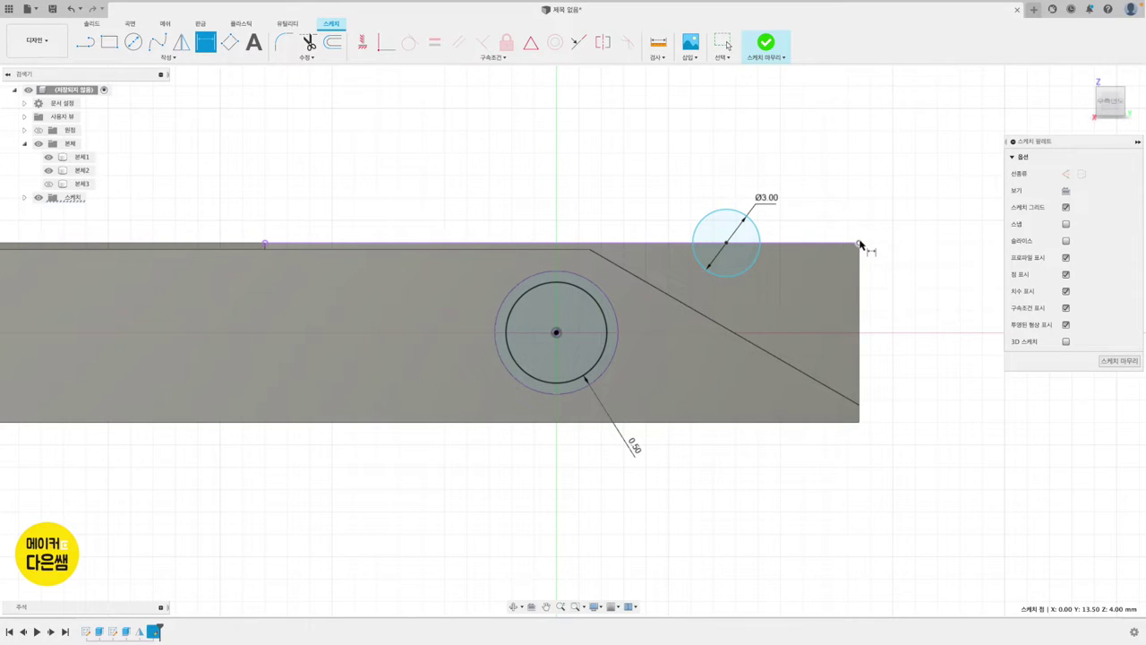
{"action": "left_click", "coordinate": [726, 242]}
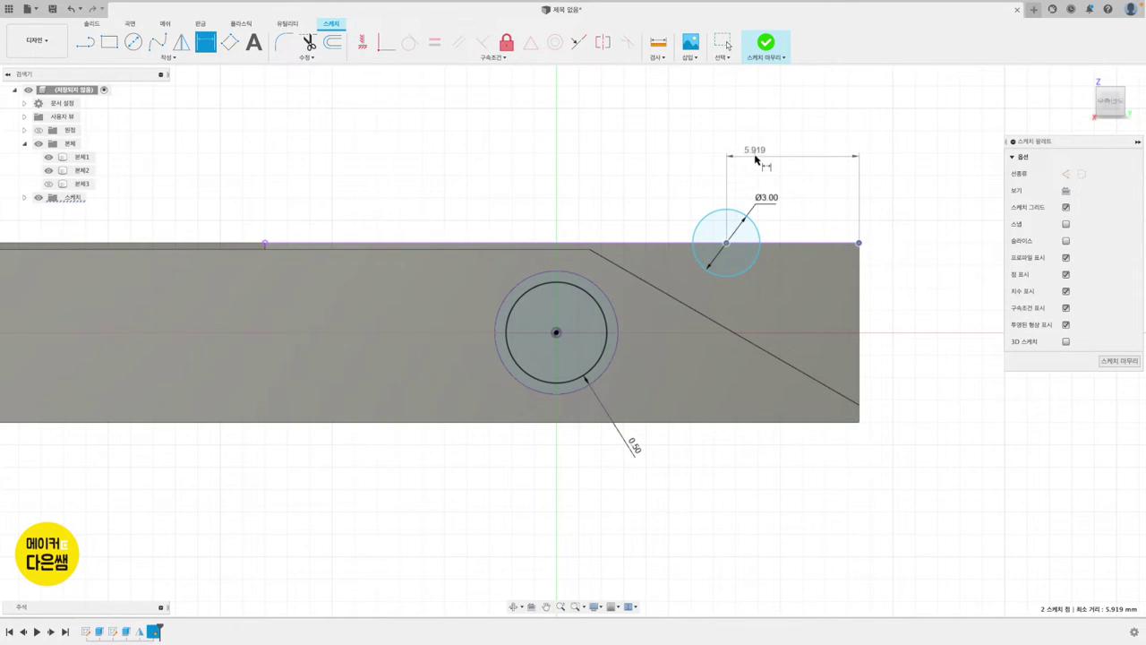
{"action": "left_click", "coordinate": [757, 157]}
{"action": "type", "text": "6.5"}
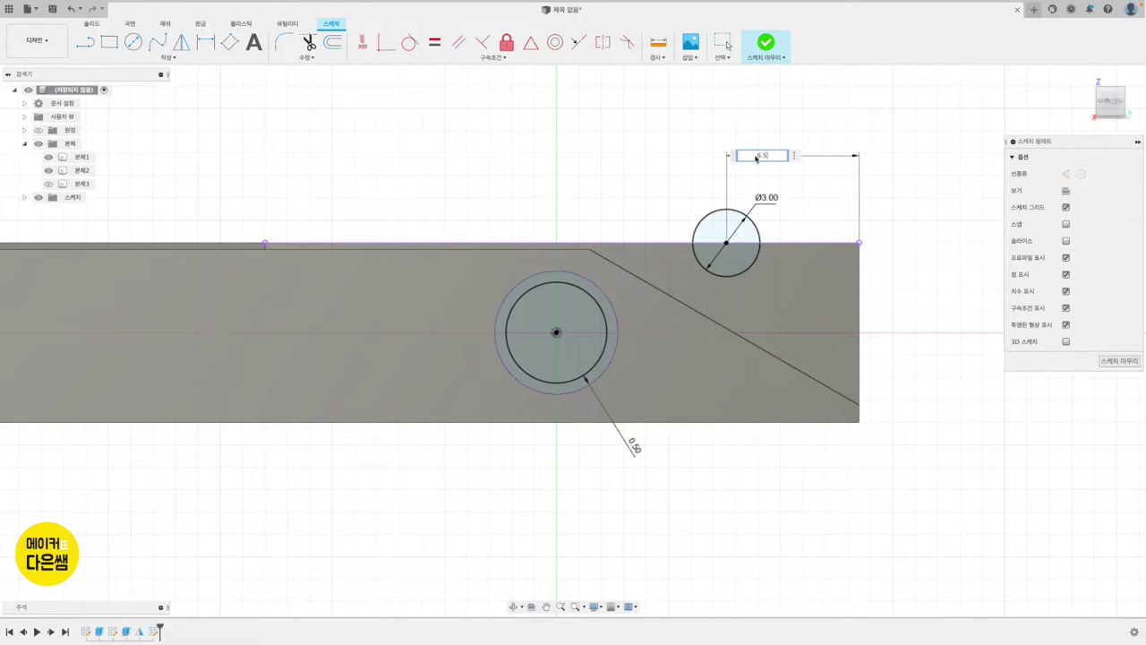
{"action": "key", "text": "Return"}
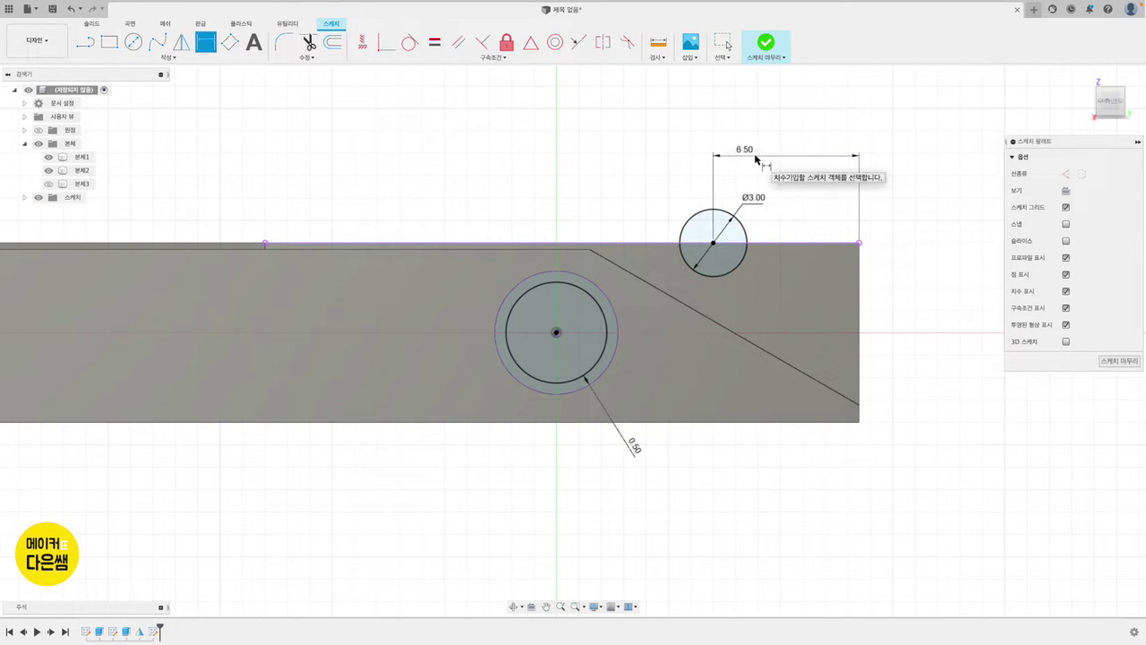
{"action": "left_click", "coordinate": [168, 58]}
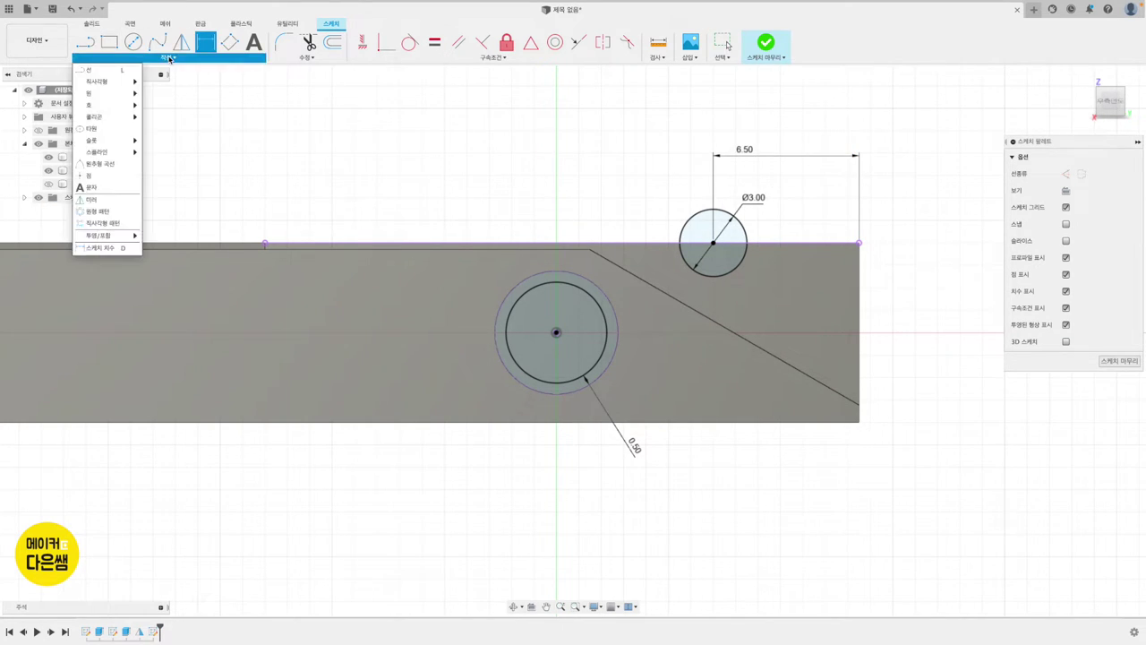
Draw a three-point arc on the slanted line with radius 4.5
{"action": "mouse_move", "coordinate": [106, 104]}
{"action": "left_click", "coordinate": [160, 108]}
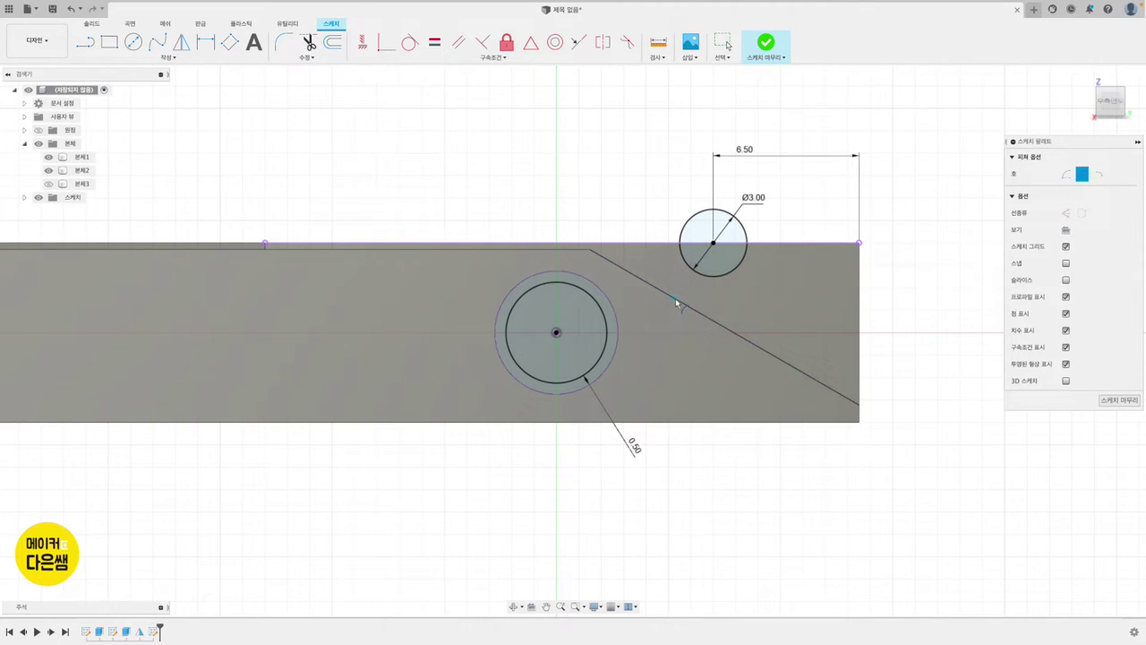
{"action": "left_click", "coordinate": [676, 301]}
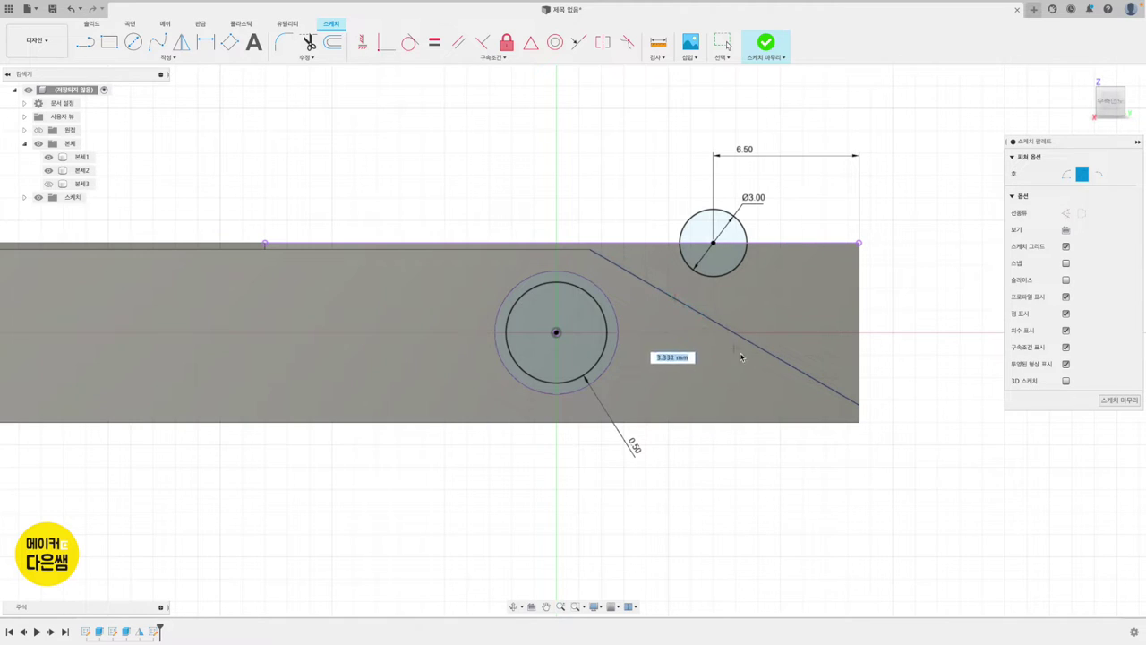
{"action": "left_click", "coordinate": [807, 380]}
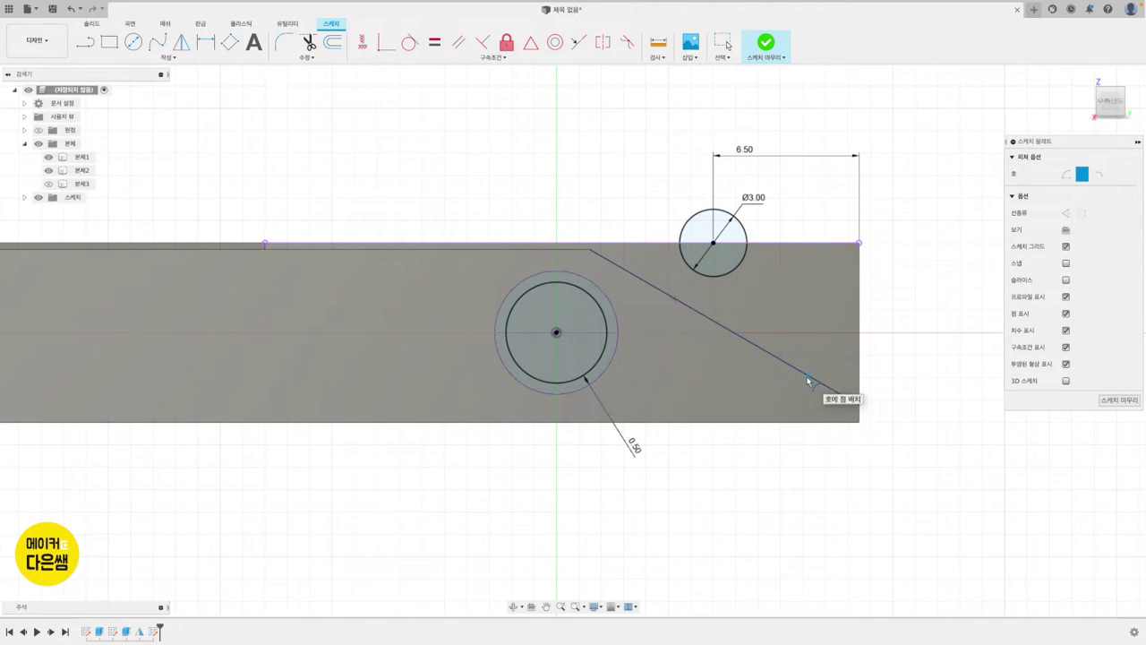
{"action": "left_click", "coordinate": [717, 367]}
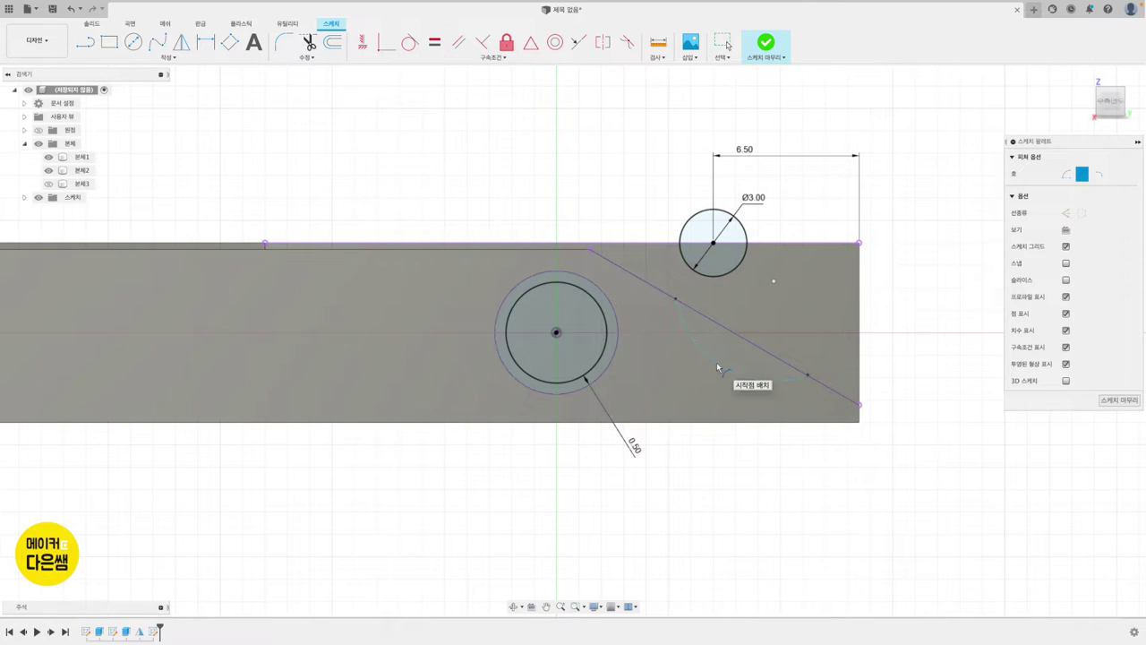
{"action": "left_click", "coordinate": [206, 42]}
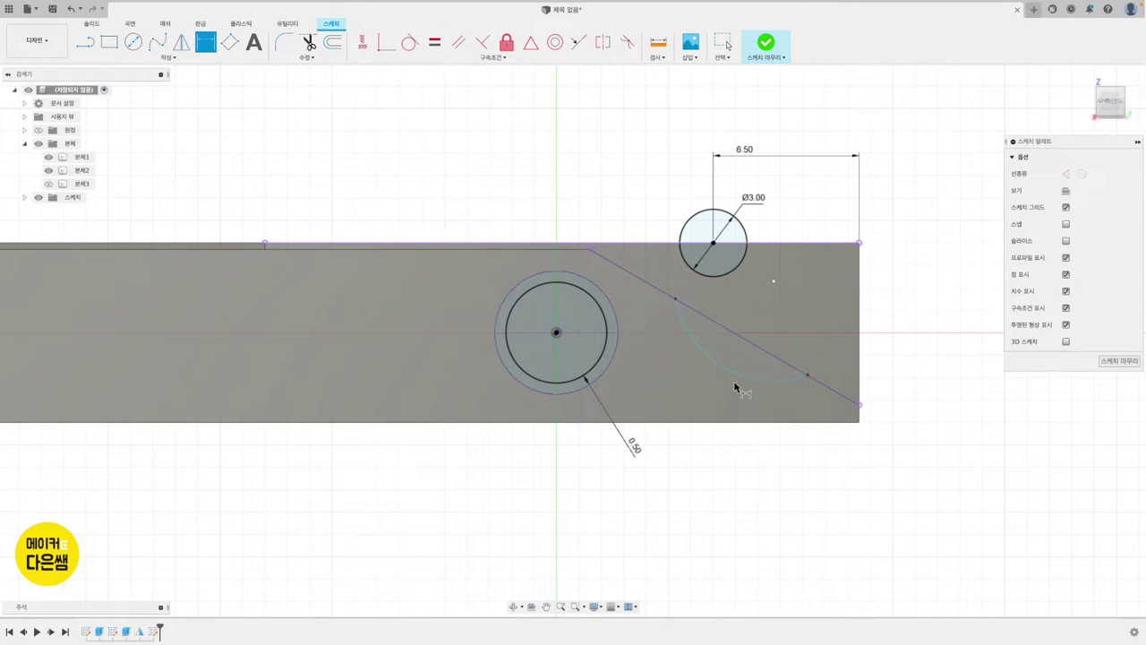
{"action": "left_click", "coordinate": [745, 380]}
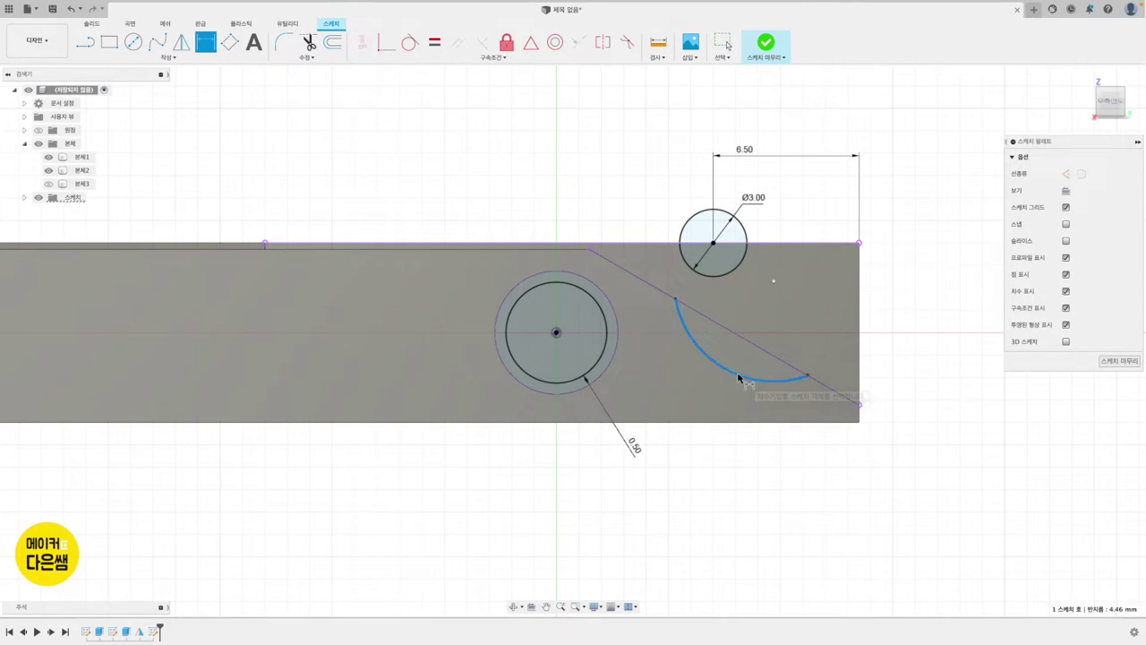
{"action": "left_click", "coordinate": [725, 481]}
{"action": "type", "text": "4.5"}
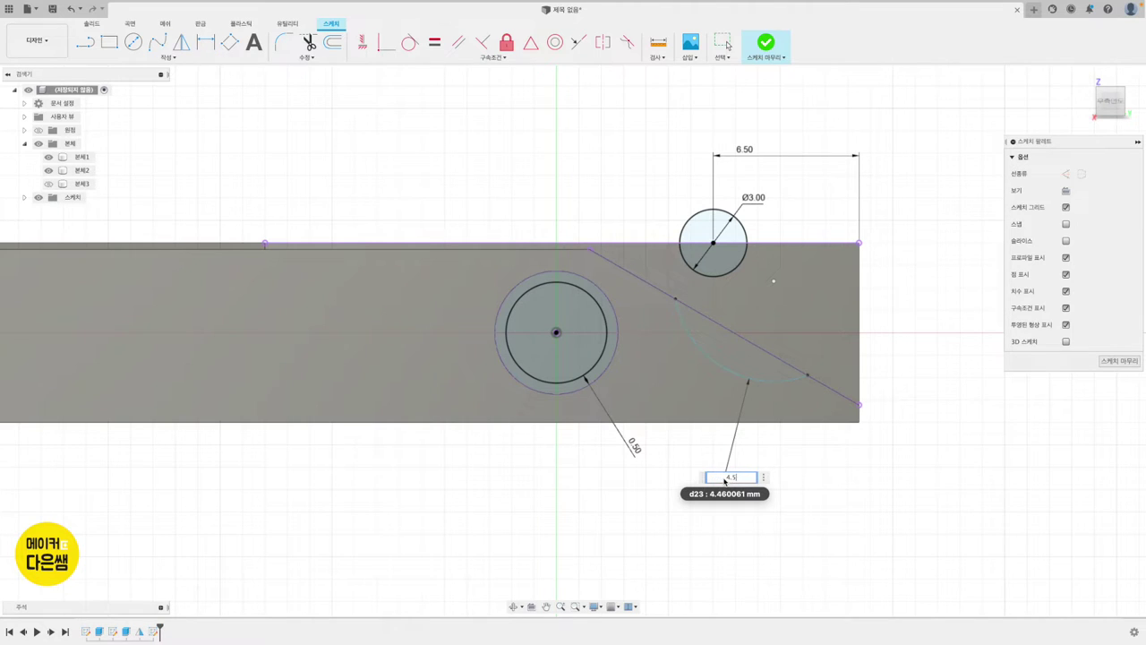
{"action": "key", "text": "Return"}
Dimension the arc's lower end 3 from the slanted line's bottom corner
{"action": "left_click", "coordinate": [808, 376]}
{"action": "left_click", "coordinate": [858, 404]}
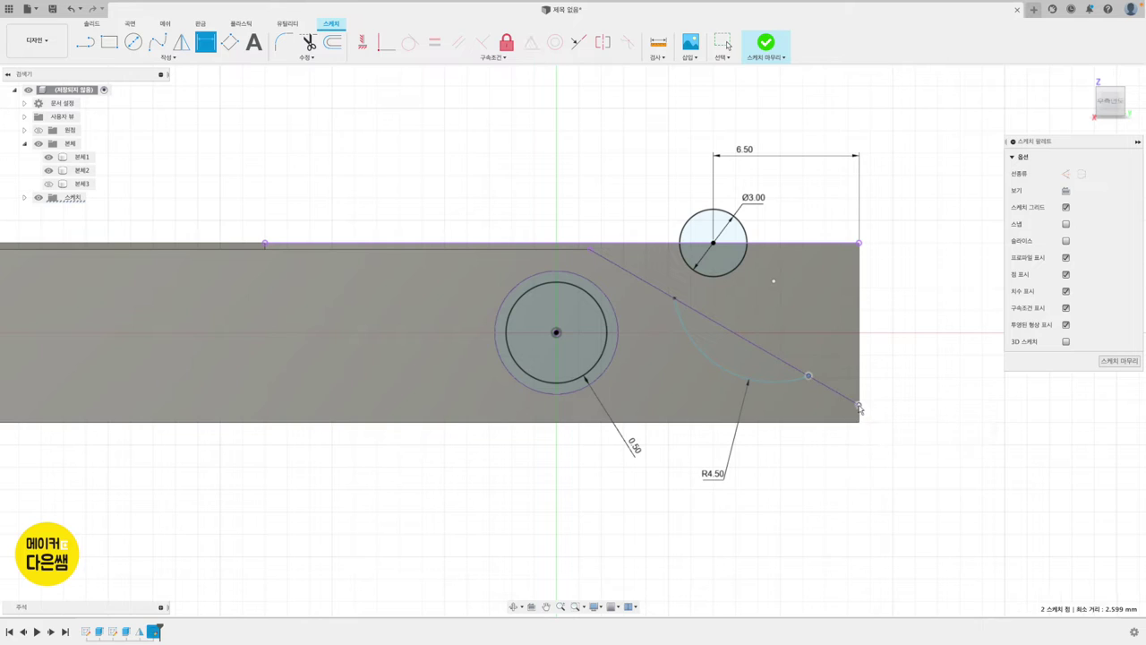
{"action": "key", "text": "d"}
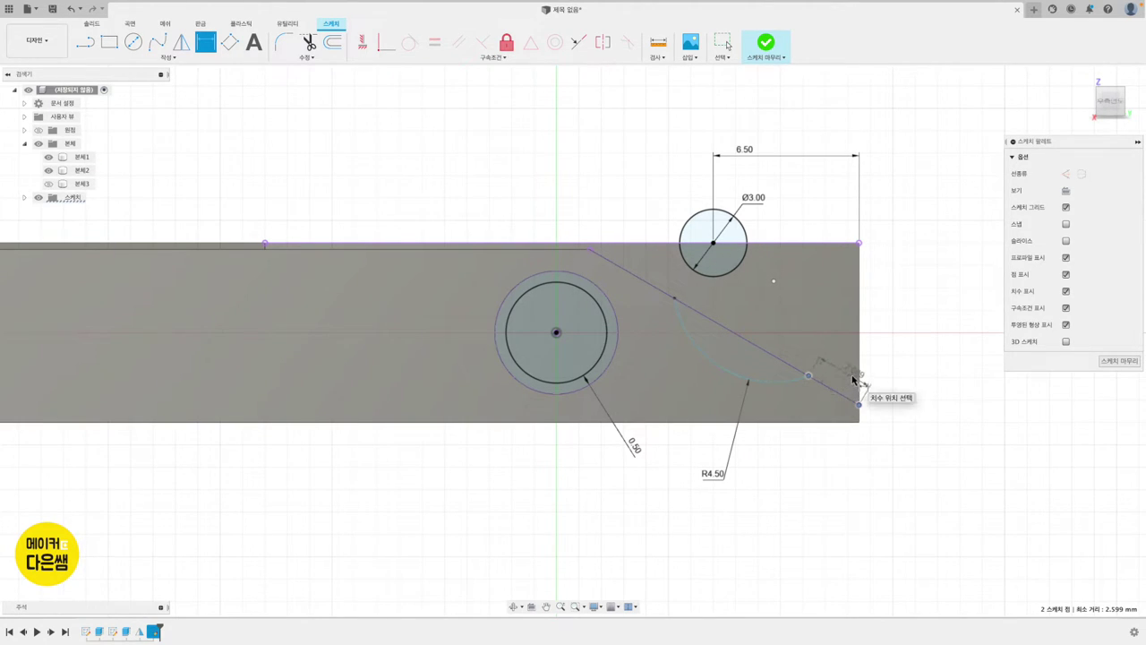
{"action": "left_click", "coordinate": [849, 387]}
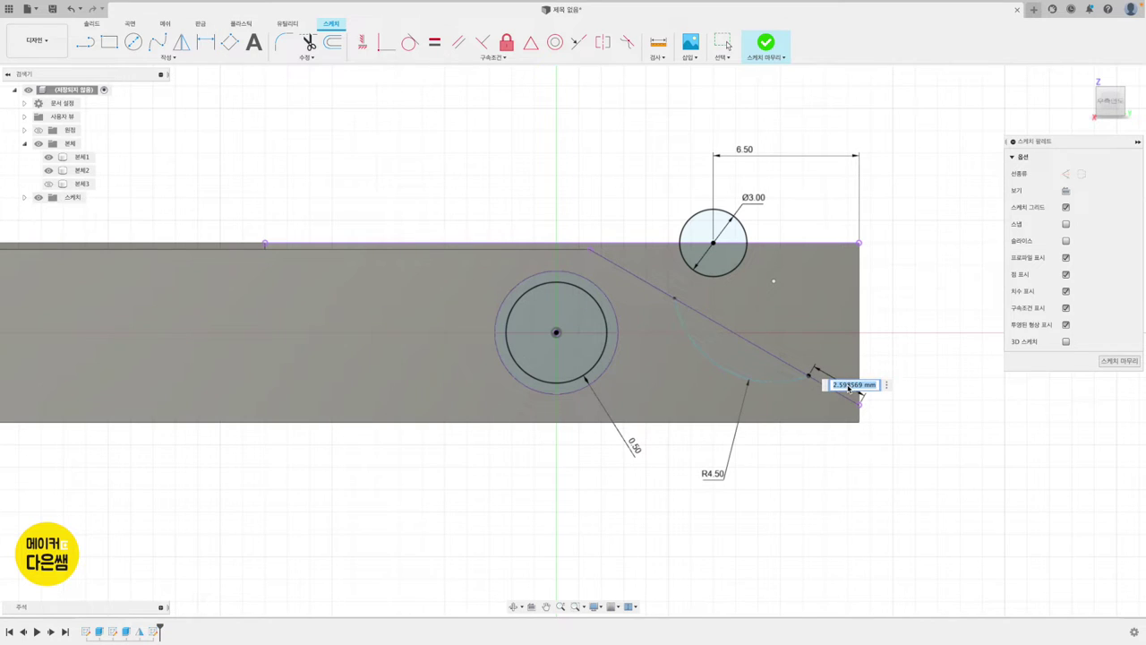
{"action": "type", "text": "3"}
{"action": "key", "text": "Return"}
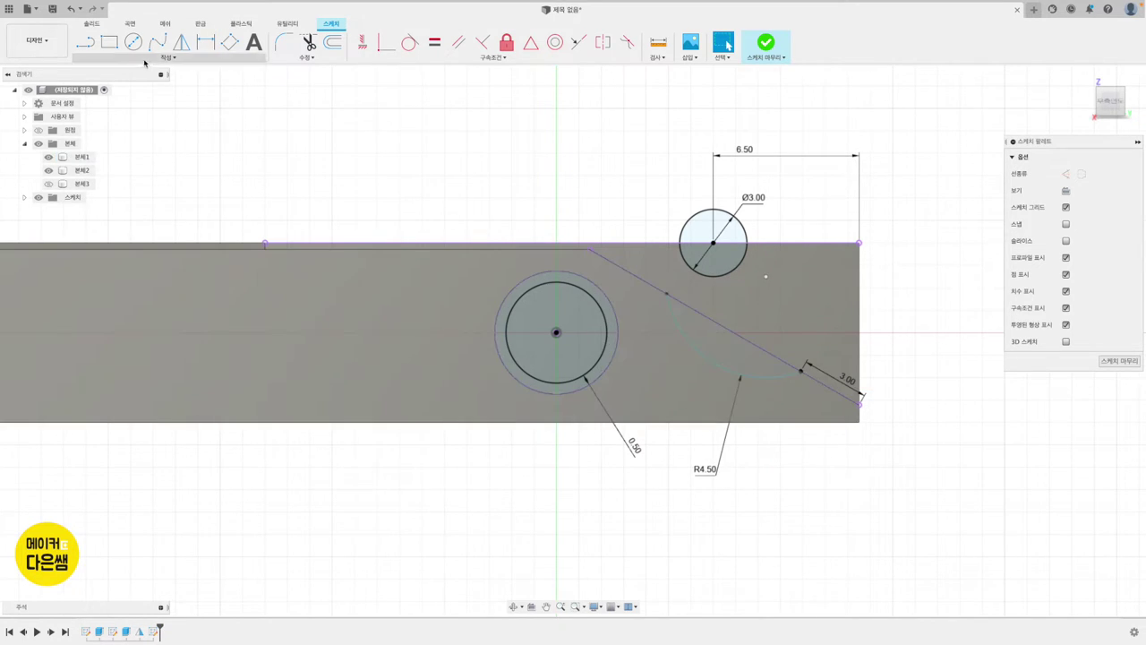
{"action": "left_click", "coordinate": [200, 43]}
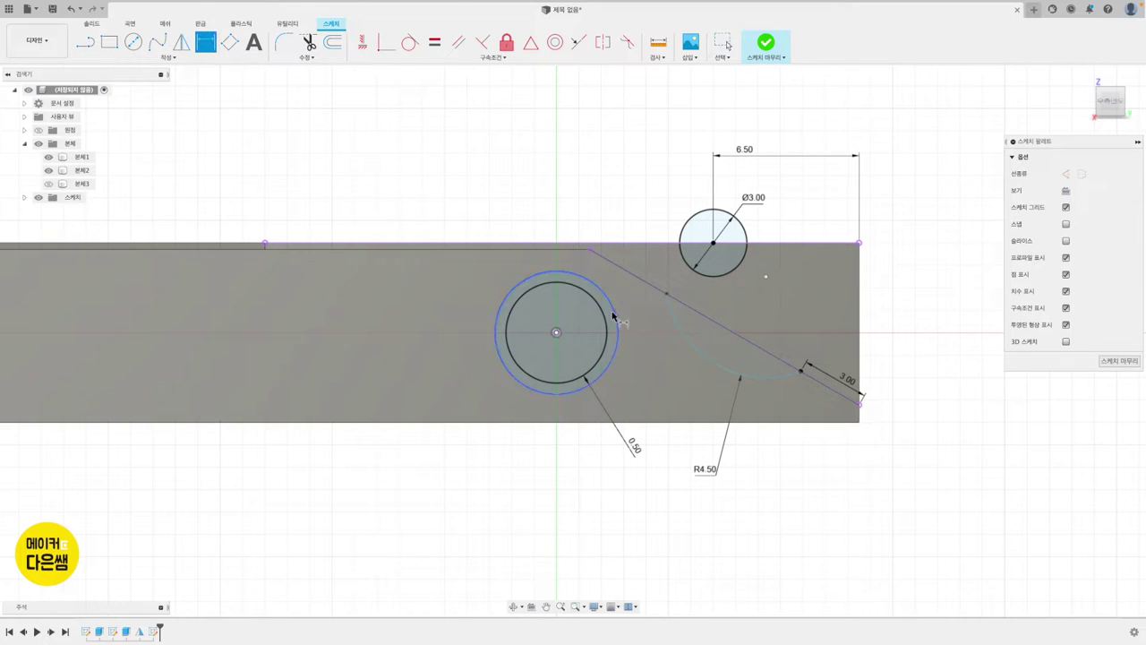
Set the arc's tangent depth 1.5 from the slanted line and finish the sketch
{"action": "right_click", "coordinate": [878, 350]}
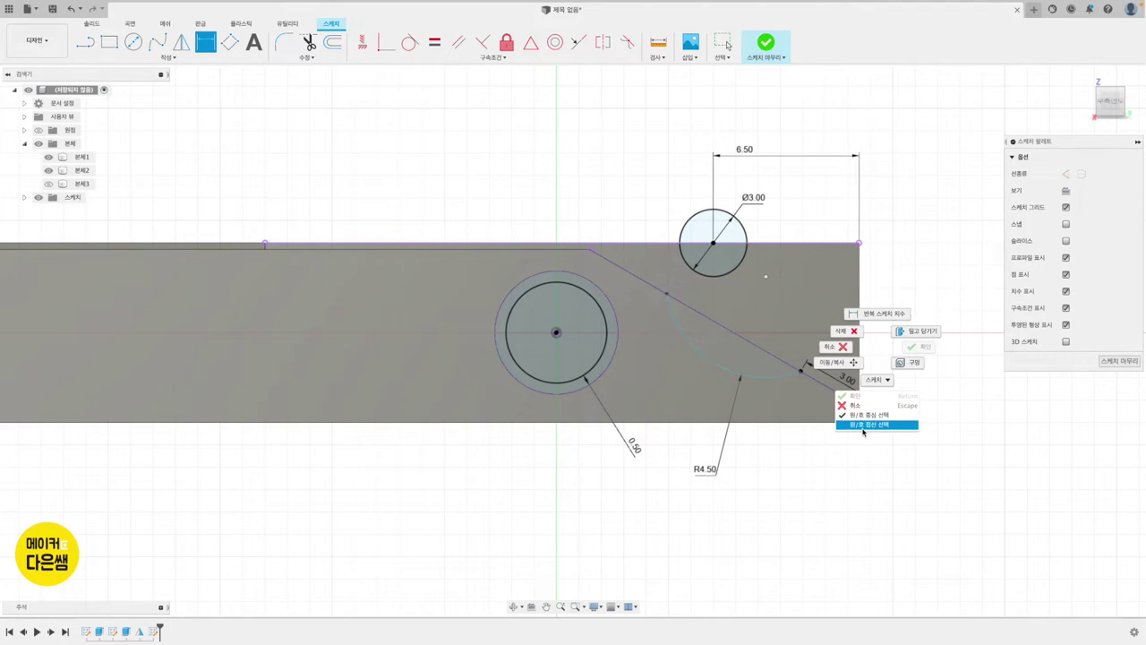
{"action": "left_click", "coordinate": [863, 426]}
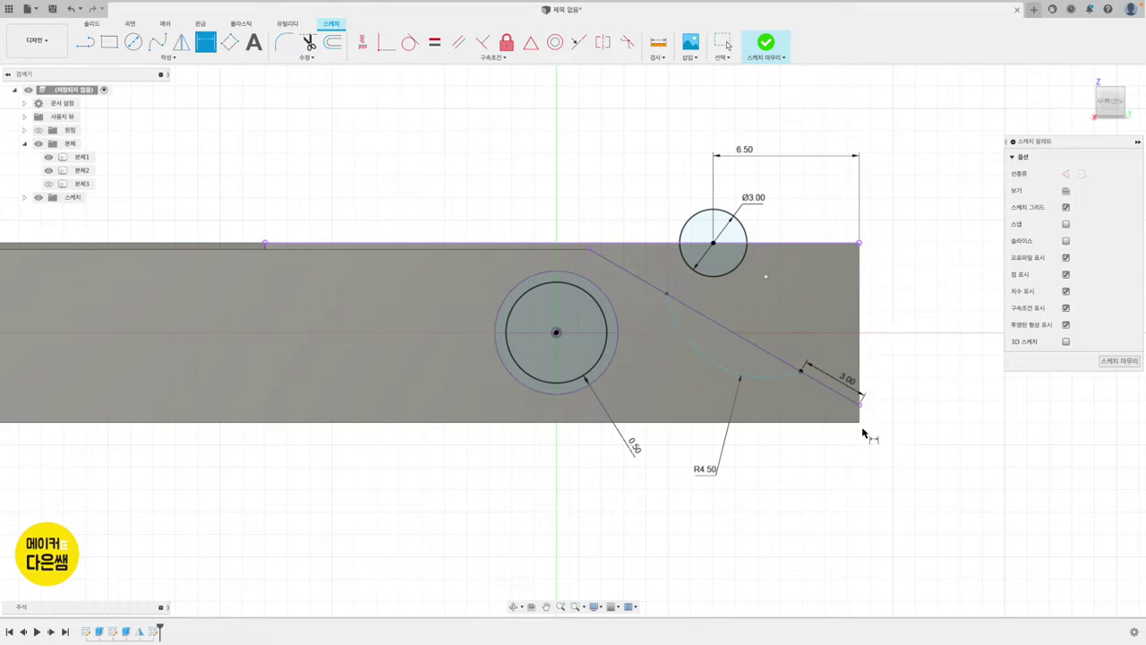
{"action": "left_click", "coordinate": [752, 349]}
{"action": "left_click", "coordinate": [725, 358], "text": "shift"}
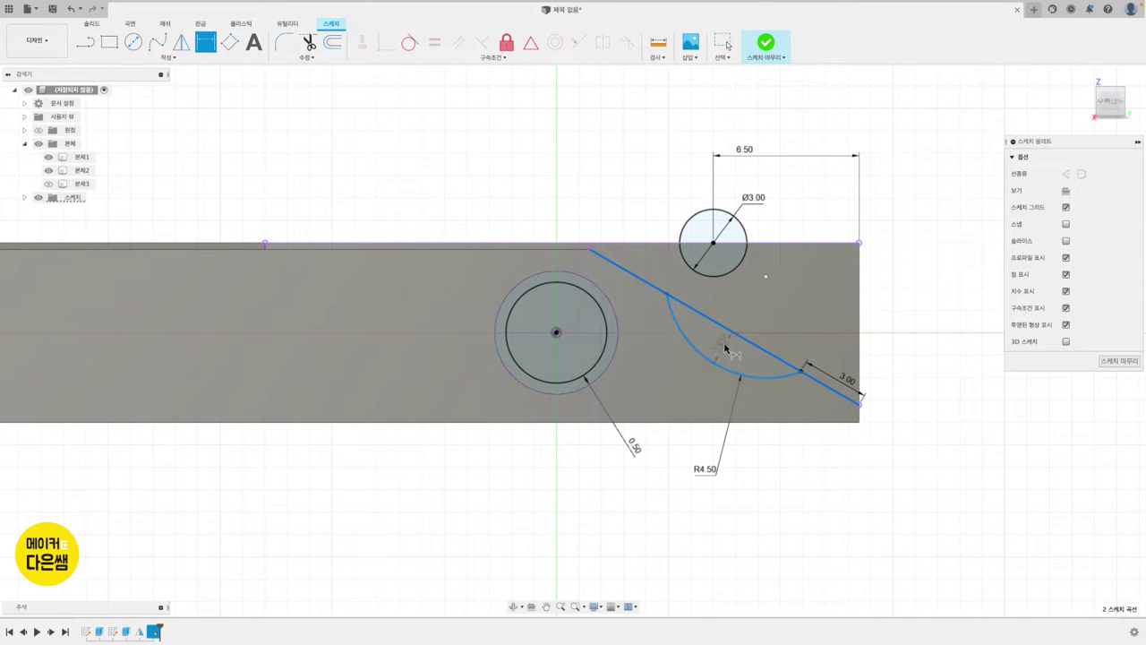
{"action": "left_click", "coordinate": [728, 353]}
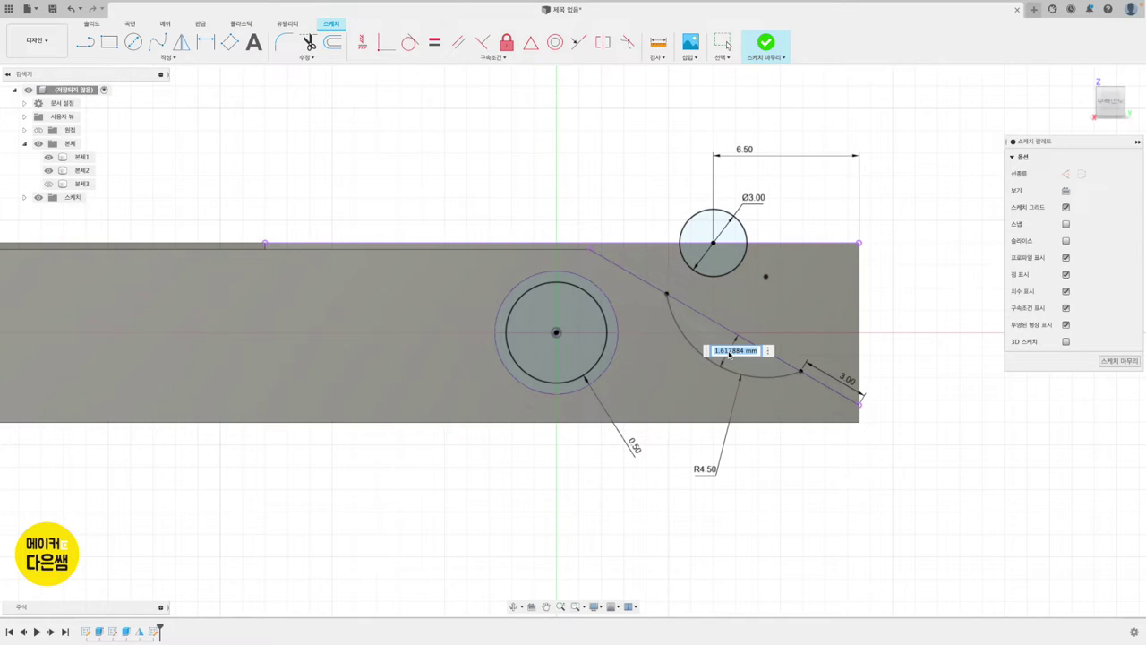
{"action": "type", "text": "1"}
{"action": "key", "text": "Return"}
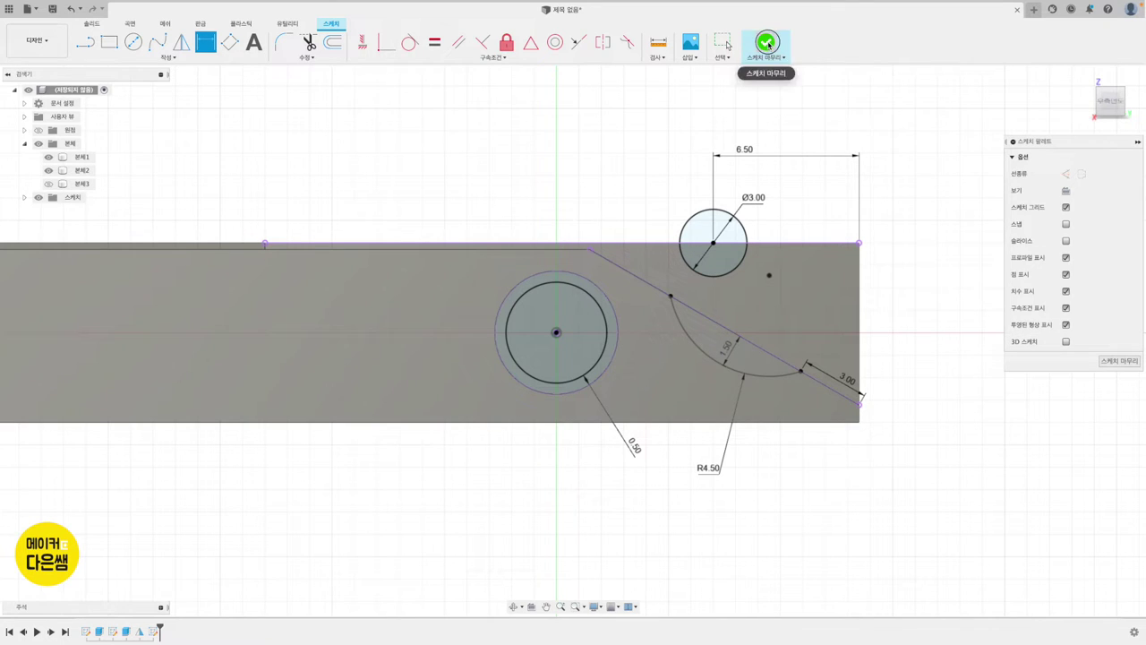
{"action": "left_click", "coordinate": [766, 43]}
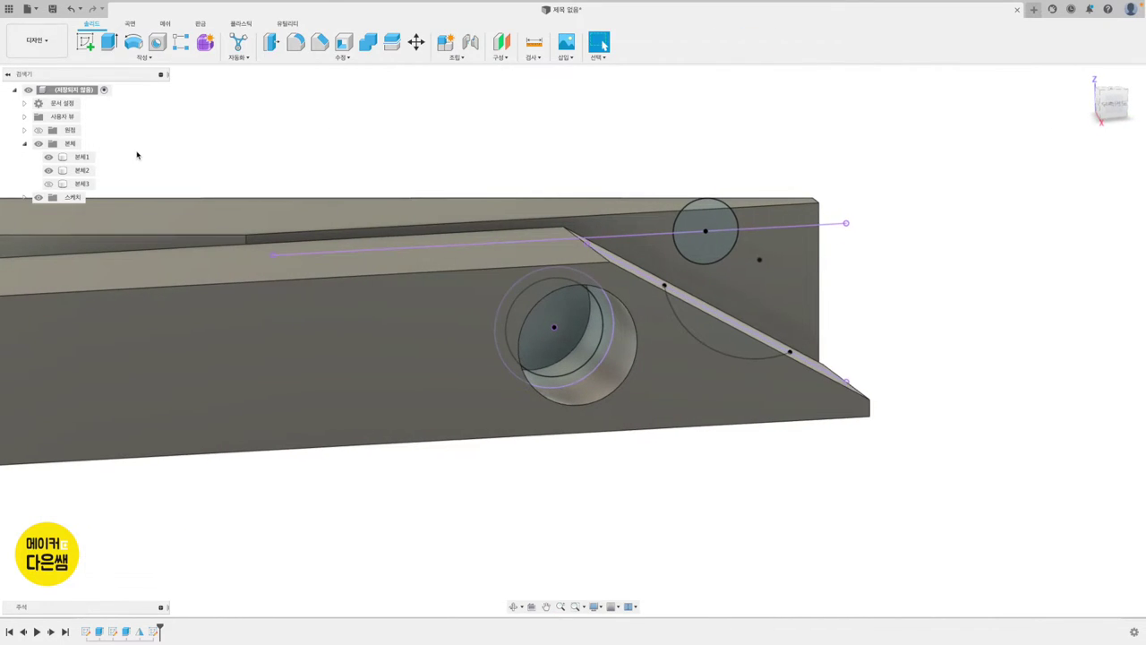
Hide 본체1 and extrude the pin circle symmetrically to 15 mm, joined to the arm
{"action": "left_click", "coordinate": [51, 158]}
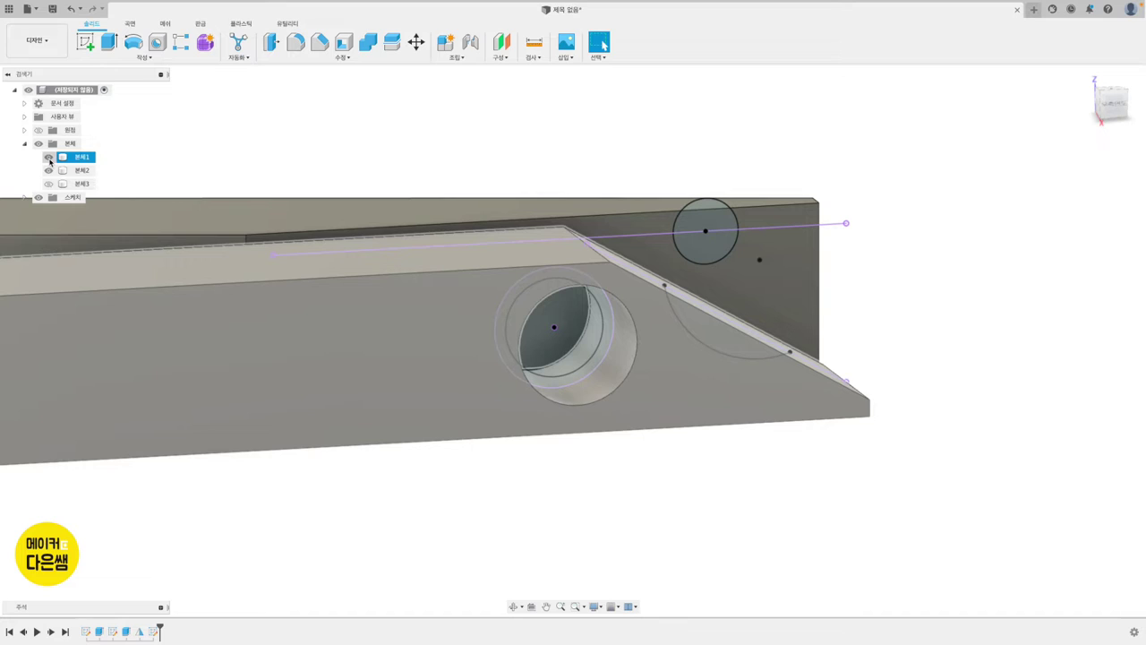
{"action": "left_click", "coordinate": [49, 158]}
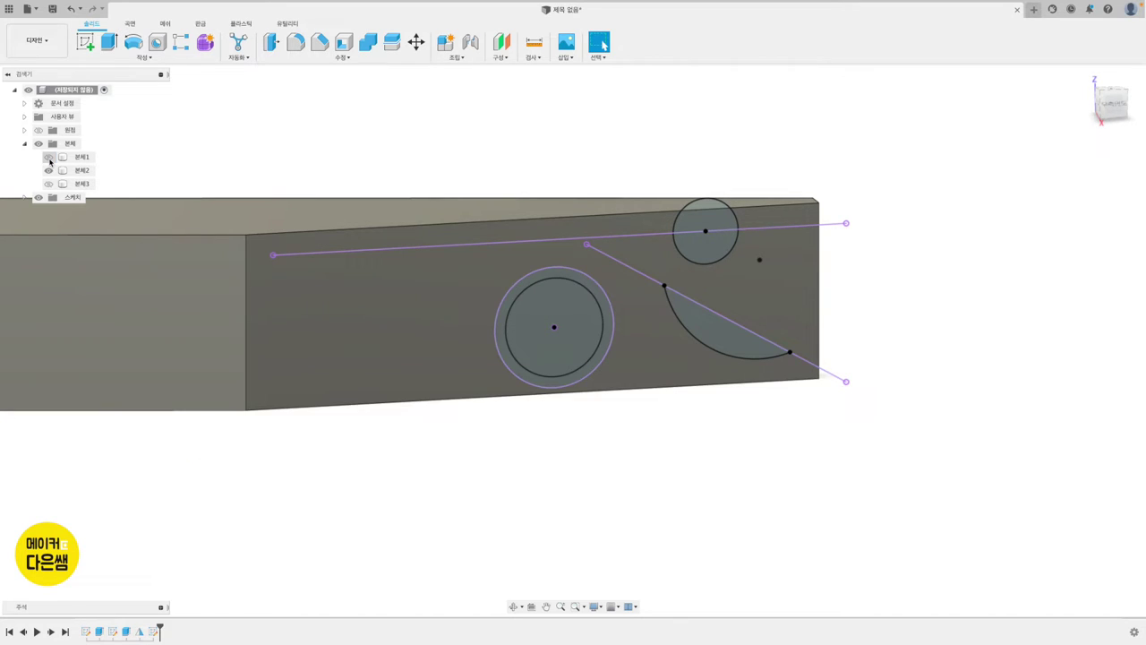
{"action": "left_click", "coordinate": [112, 45]}
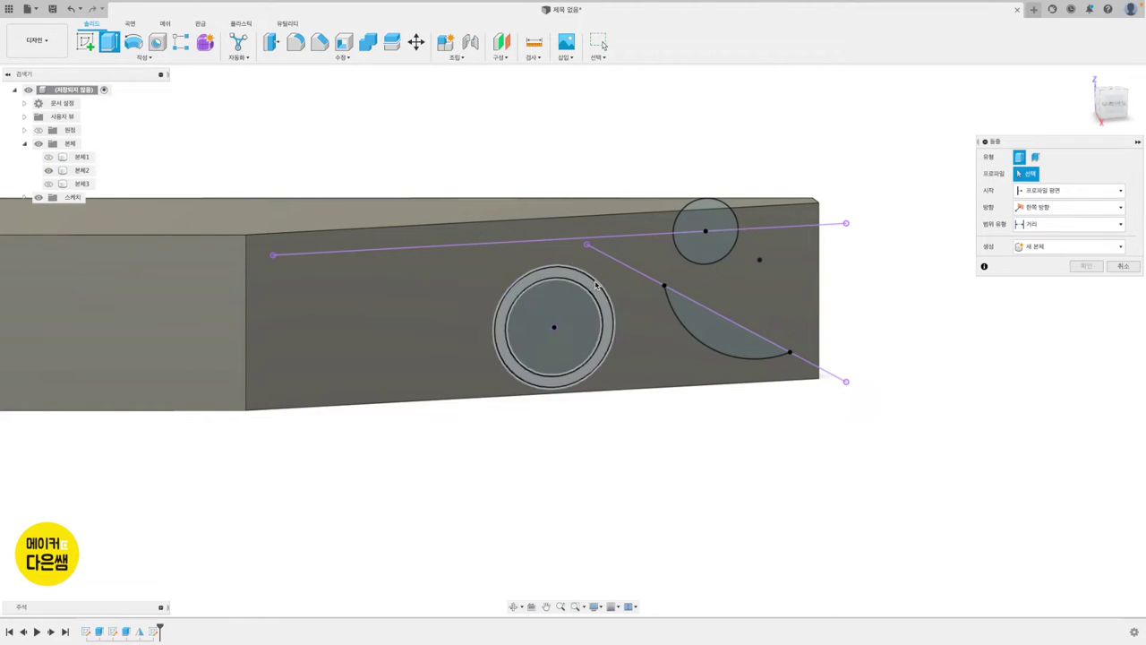
{"action": "left_click", "coordinate": [579, 298]}
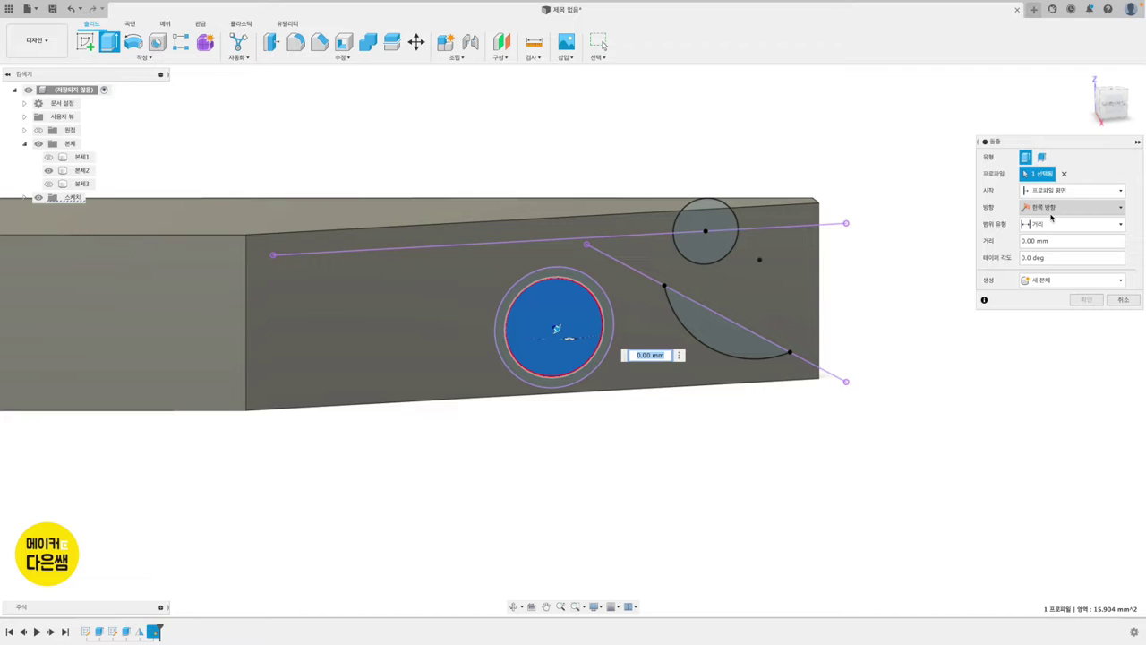
{"action": "left_click", "coordinate": [1051, 212]}
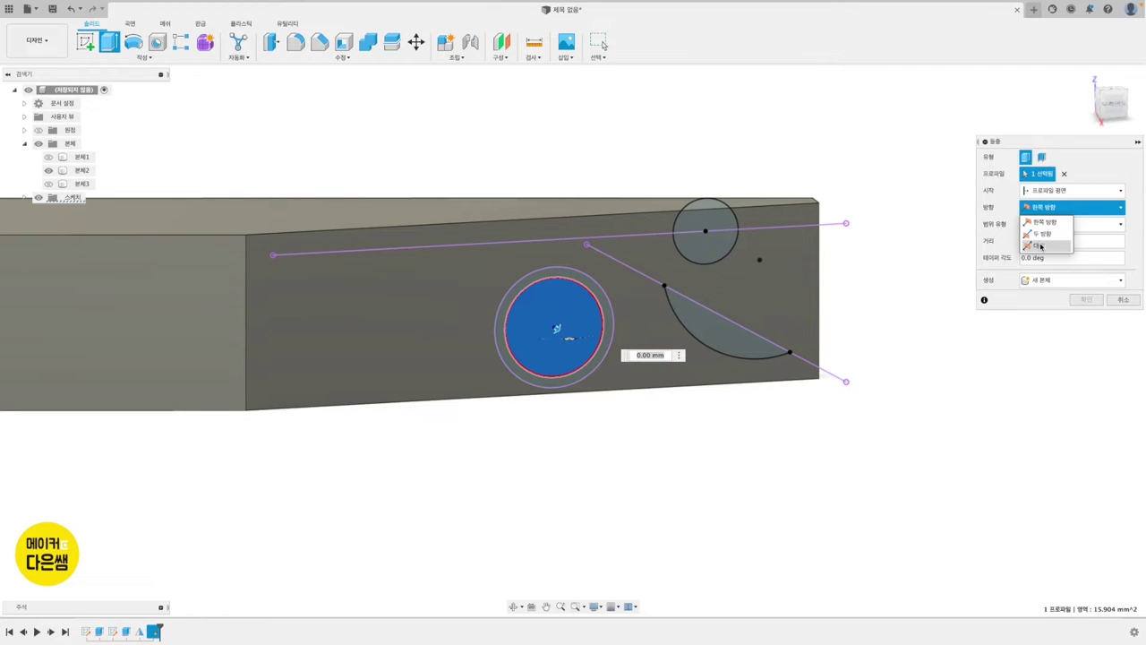
{"action": "left_click", "coordinate": [1040, 247]}
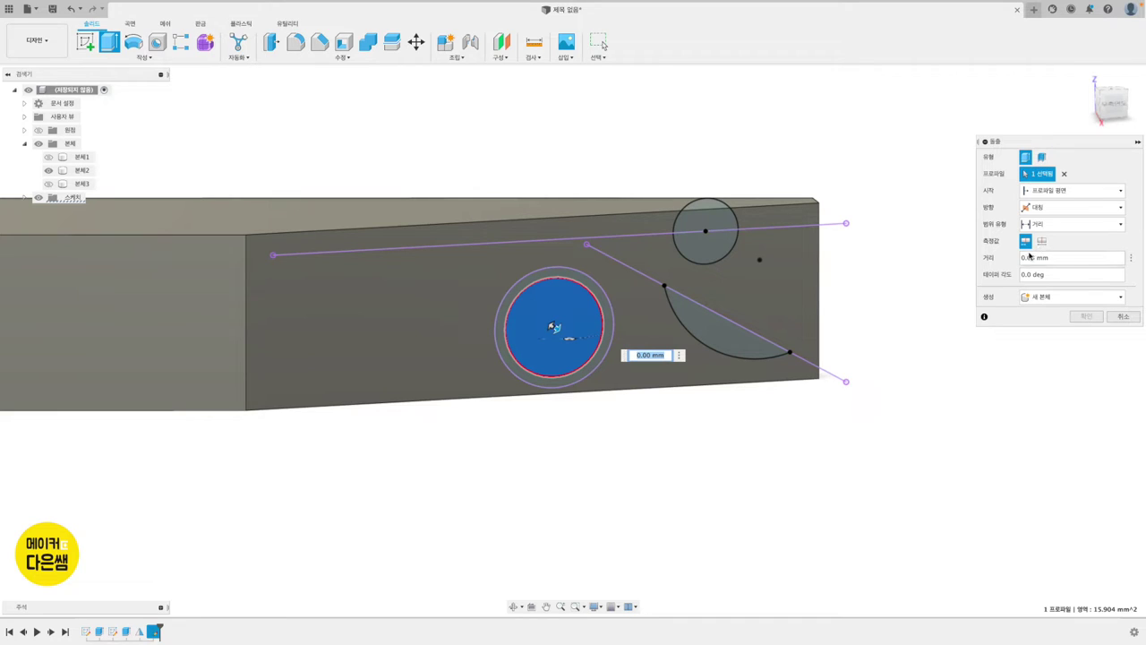
{"action": "left_click", "coordinate": [1024, 258]}
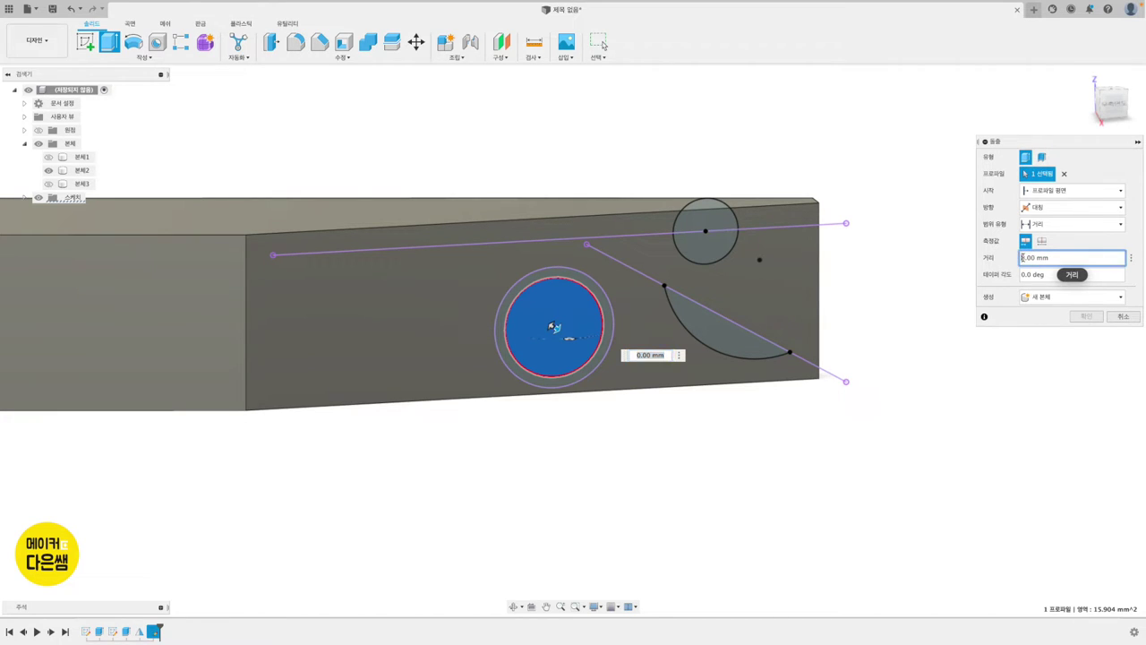
{"action": "mouse_move", "coordinate": [1072, 258]}
{"action": "type", "text": "15"}
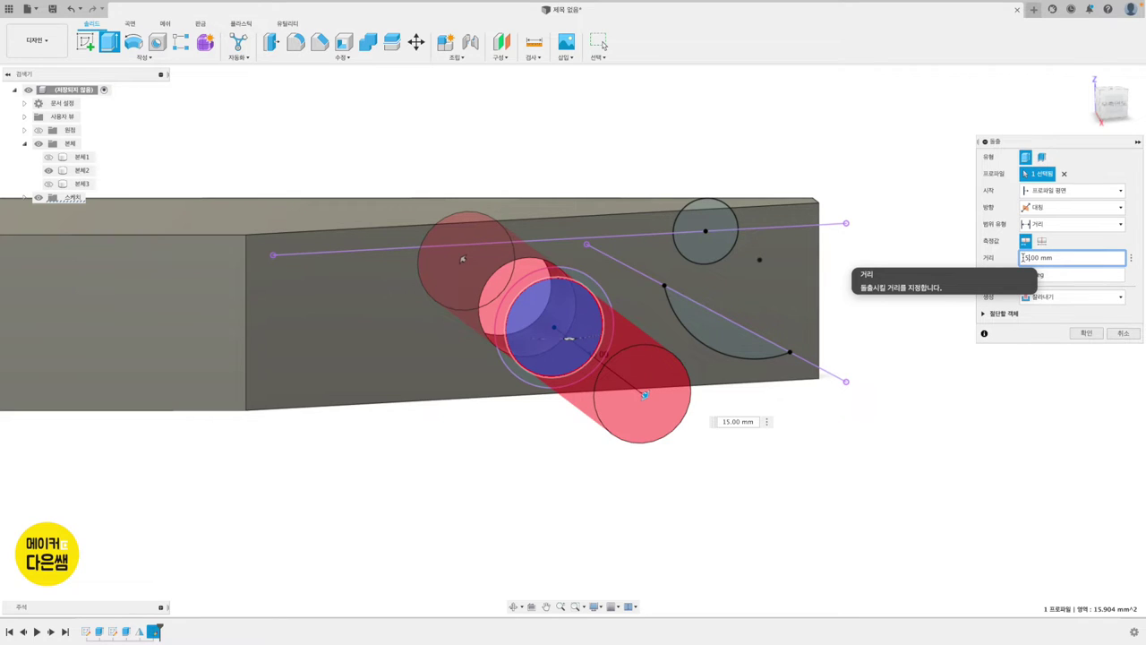
{"action": "left_click", "coordinate": [1058, 297]}
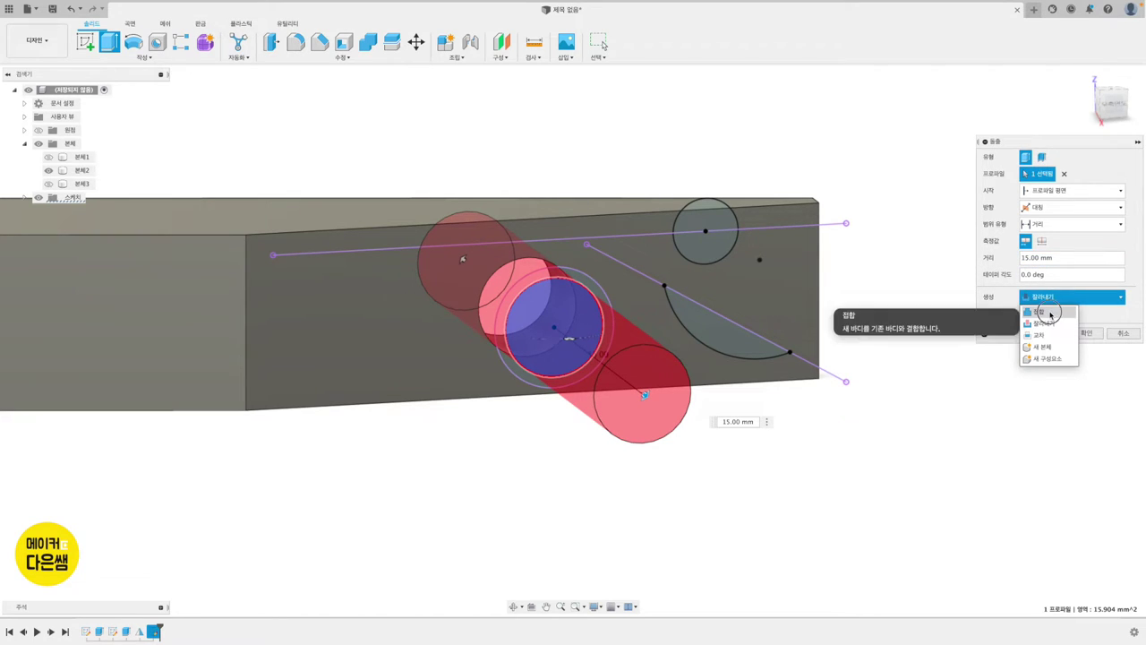
{"action": "left_click", "coordinate": [1051, 311]}
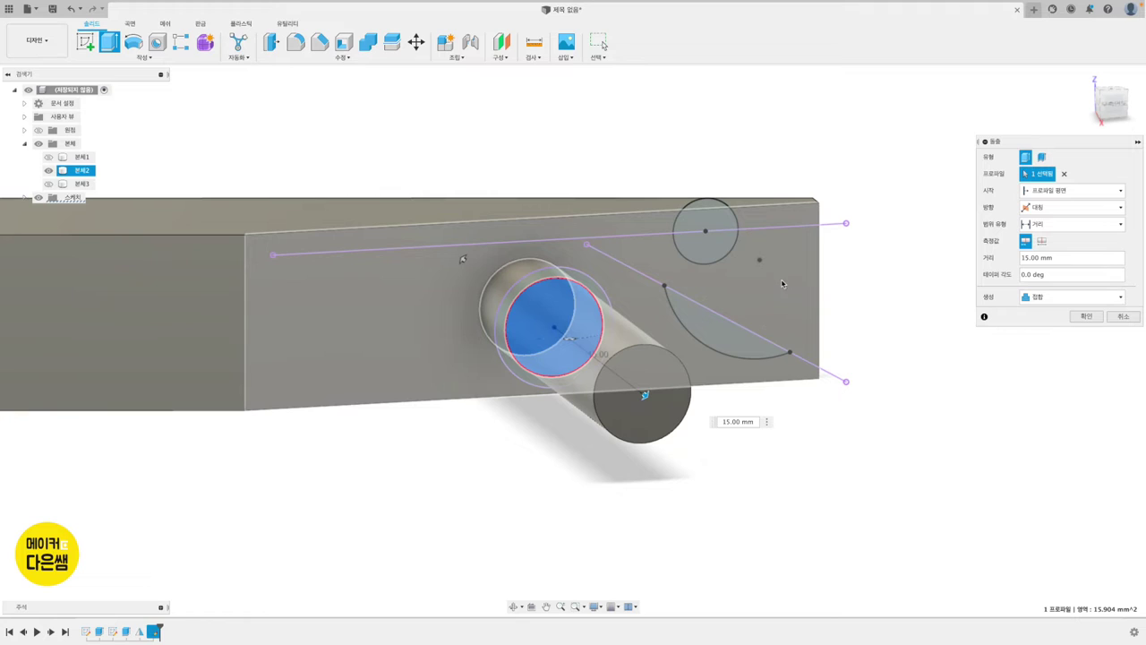
{"action": "middle_click_drag", "start_coordinate": [751, 282], "coordinate": [750, 281], "text": "shift"}
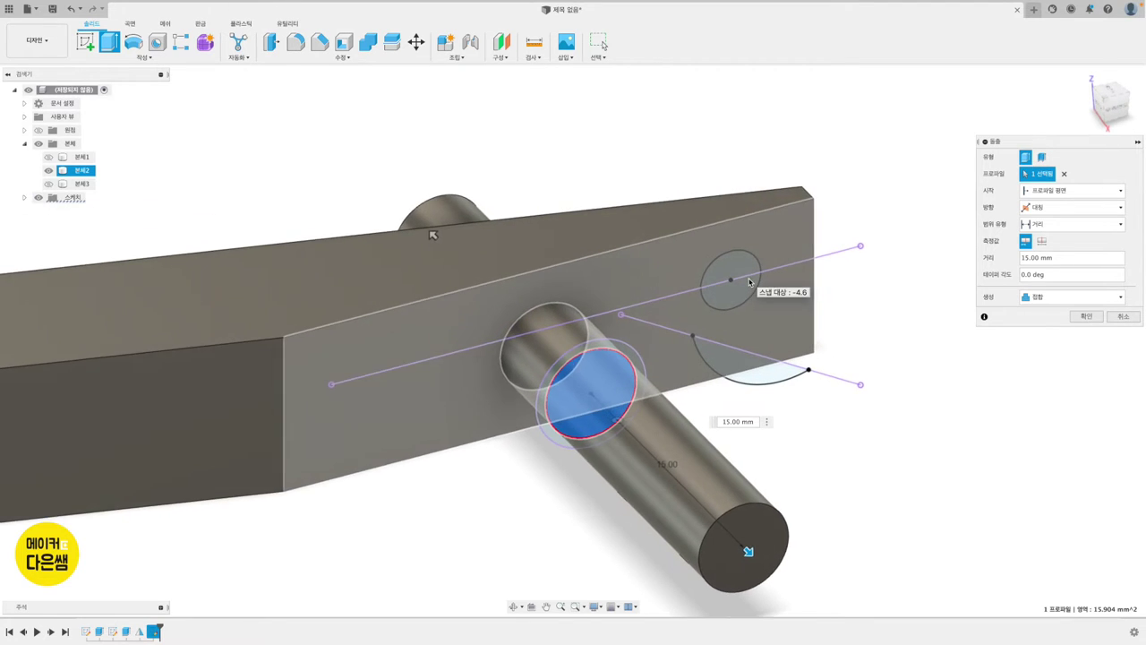
{"action": "left_click", "coordinate": [1086, 317]}
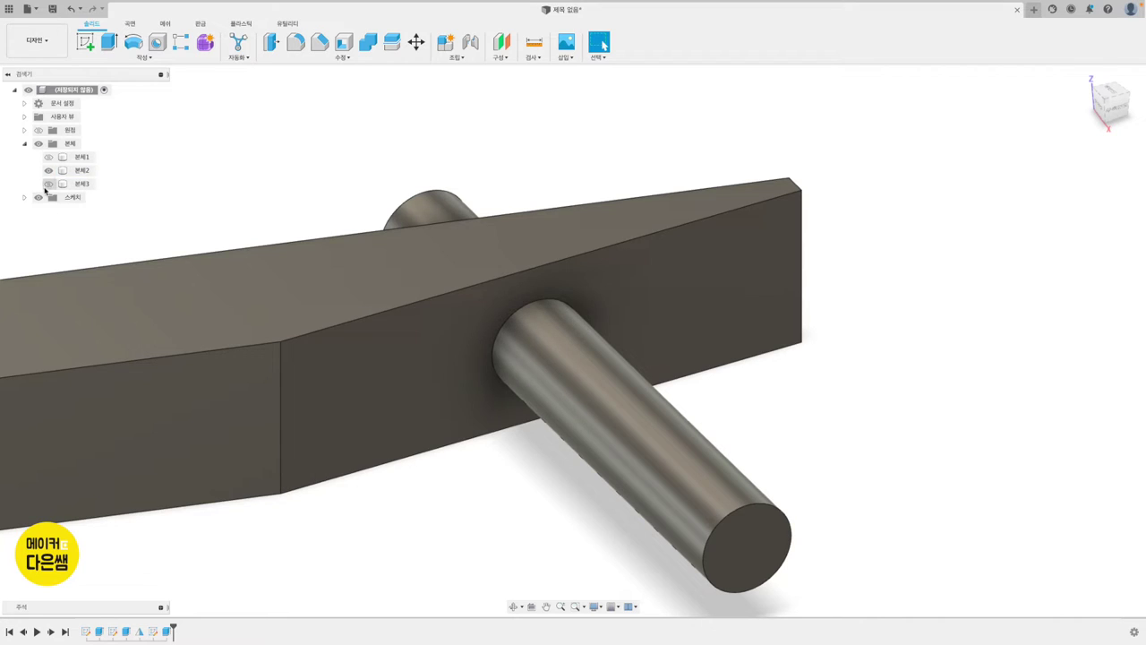
Show body 본체2 and re-edit the pin extrusion so it runs through both arms
{"action": "left_click", "coordinate": [62, 170]}
{"action": "left_click", "coordinate": [48, 170]}
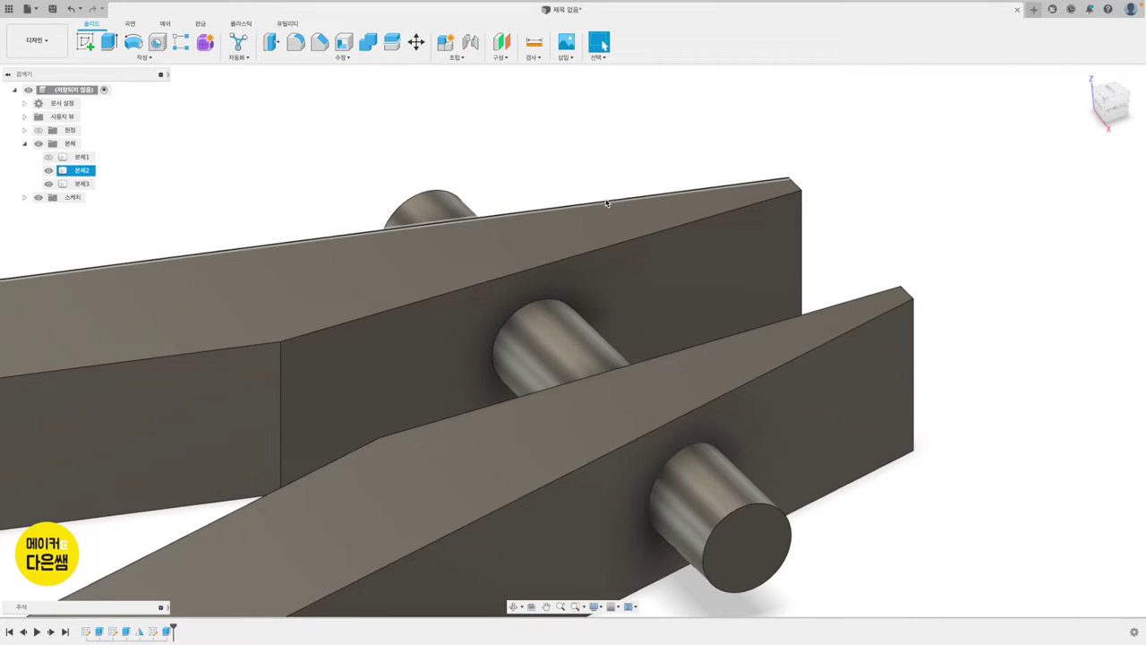
{"action": "middle_click_drag", "start_coordinate": [606, 202], "coordinate": [601, 264], "text": "shift"}
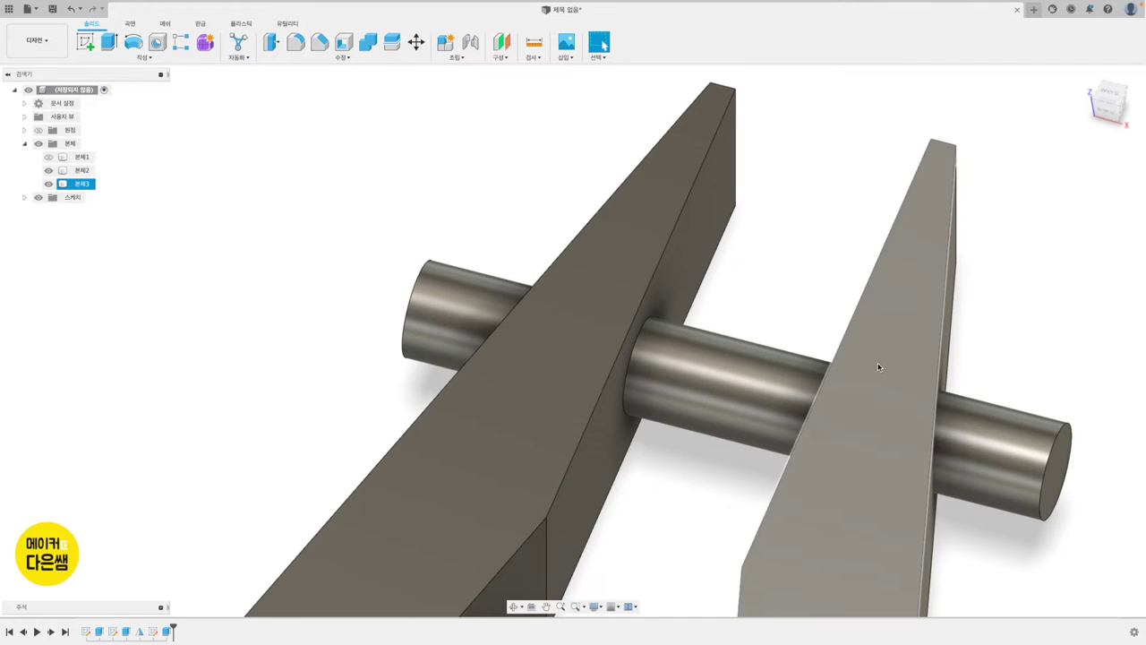
{"action": "left_click", "coordinate": [778, 370]}
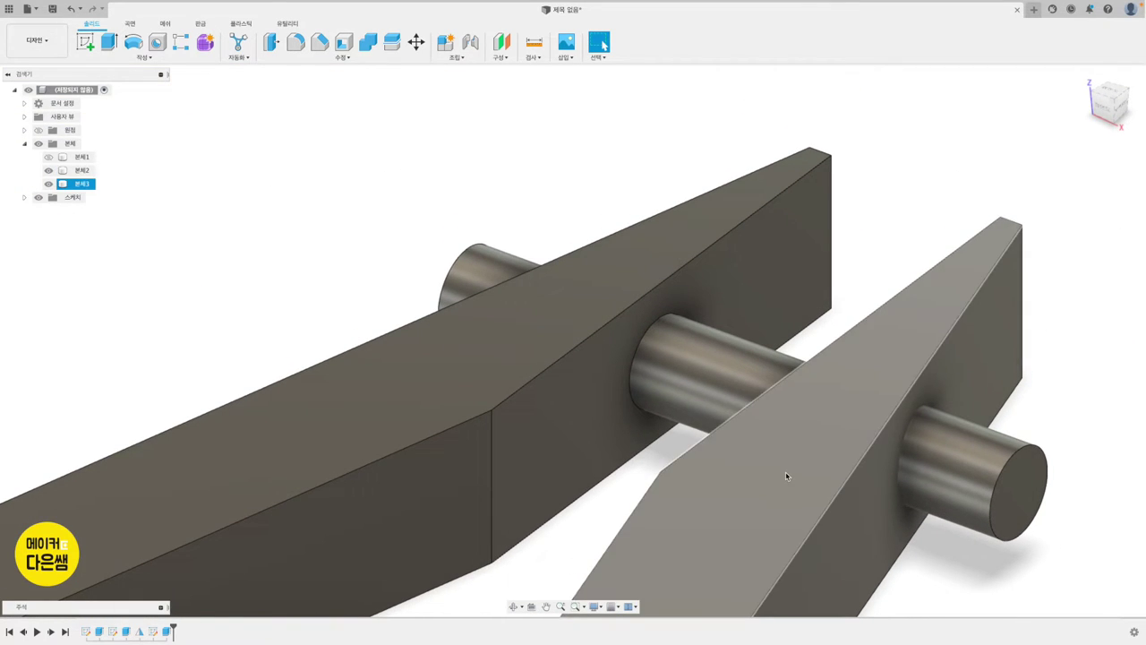
{"action": "left_click", "coordinate": [167, 632]}
{"action": "double_click", "coordinate": [167, 632]}
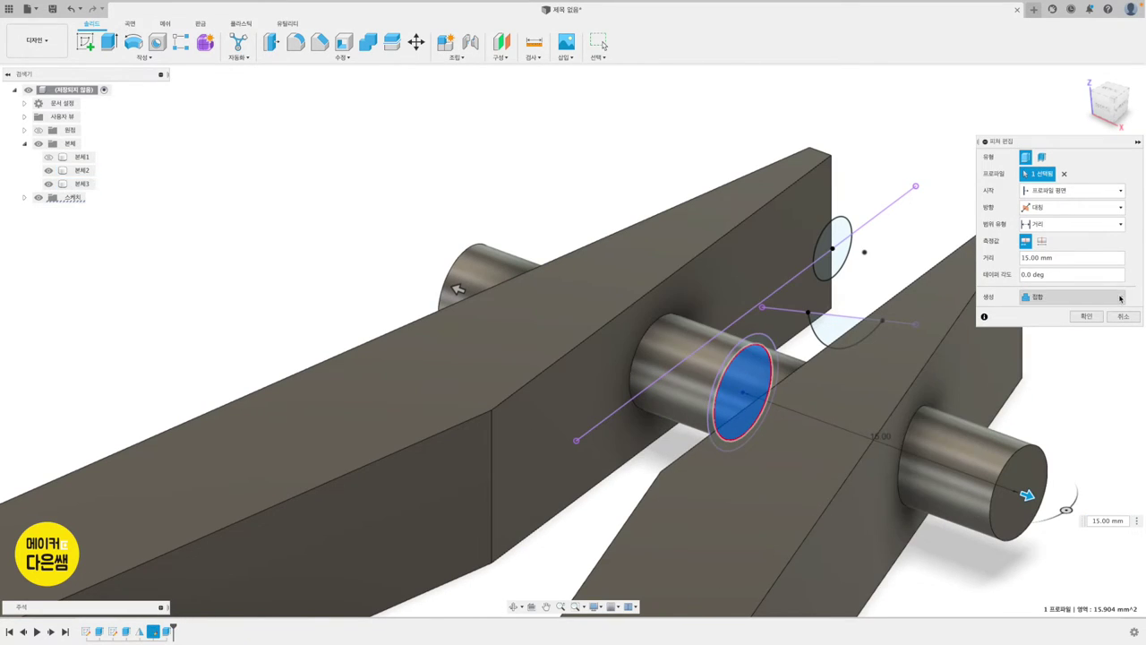
{"action": "left_click", "coordinate": [1085, 317]}
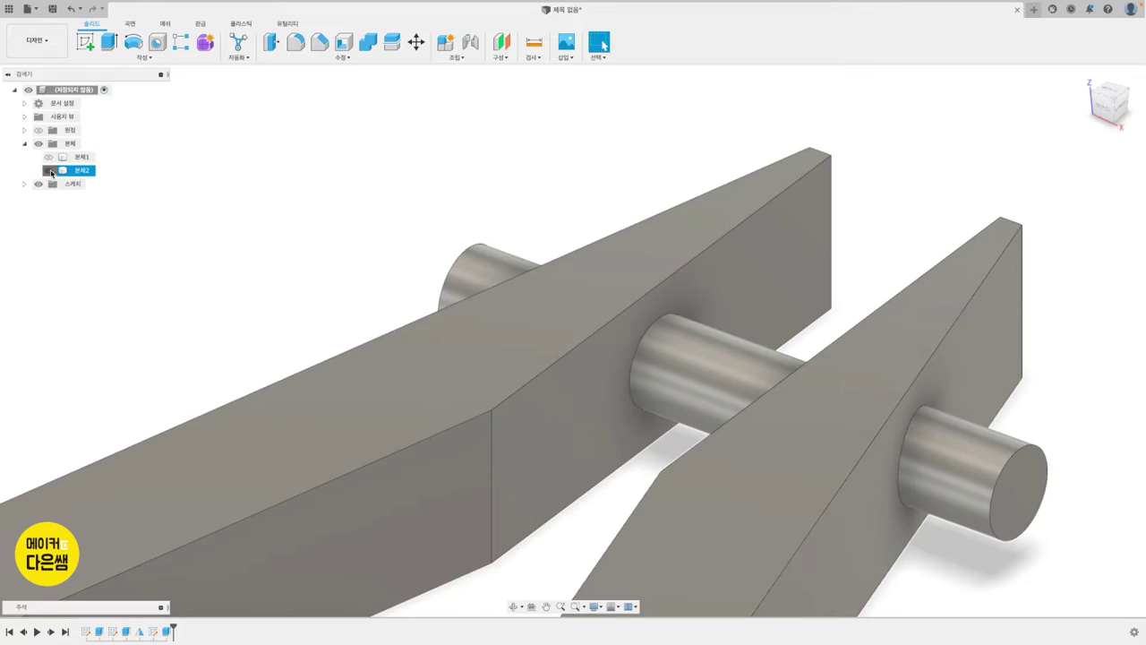
Toggle the visibility of bodies 본체2 and 본체1 to compare them
{"action": "left_click", "coordinate": [49, 171]}
{"action": "left_click", "coordinate": [49, 171]}
{"action": "left_click", "coordinate": [49, 172]}
{"action": "left_click", "coordinate": [50, 171]}
{"action": "left_click", "coordinate": [49, 171]}
{"action": "left_click", "coordinate": [49, 171]}
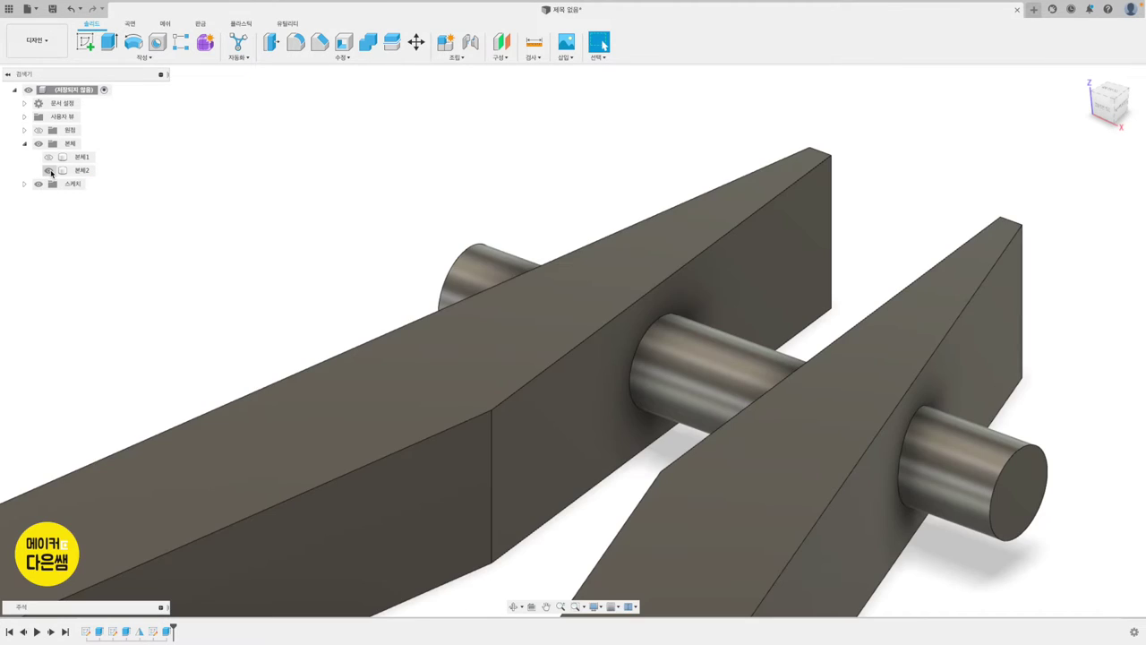
{"action": "left_click", "coordinate": [50, 171]}
{"action": "left_click", "coordinate": [49, 171]}
{"action": "left_click", "coordinate": [49, 158]}
{"action": "left_click", "coordinate": [49, 158]}
{"action": "left_click", "coordinate": [49, 158]}
{"action": "left_click", "coordinate": [50, 157]}
Expand the sketches list and make 스케치3 visible over the model
{"action": "left_click", "coordinate": [50, 158]}
{"action": "left_click", "coordinate": [49, 158]}
{"action": "left_click", "coordinate": [25, 185]}
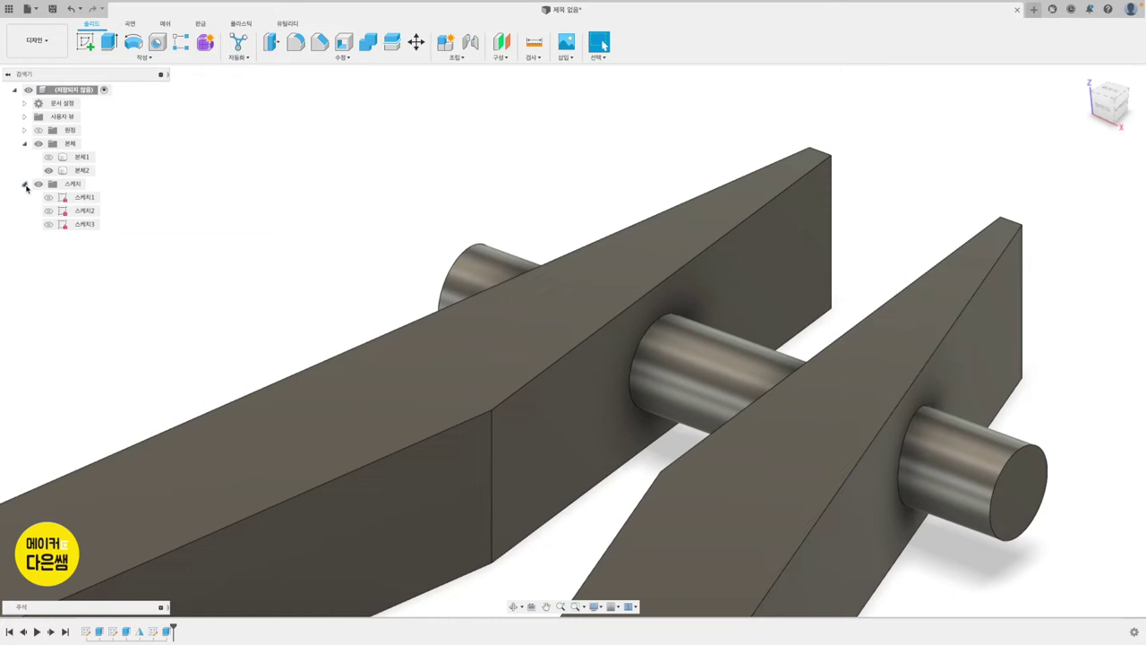
{"action": "left_click", "coordinate": [48, 224]}
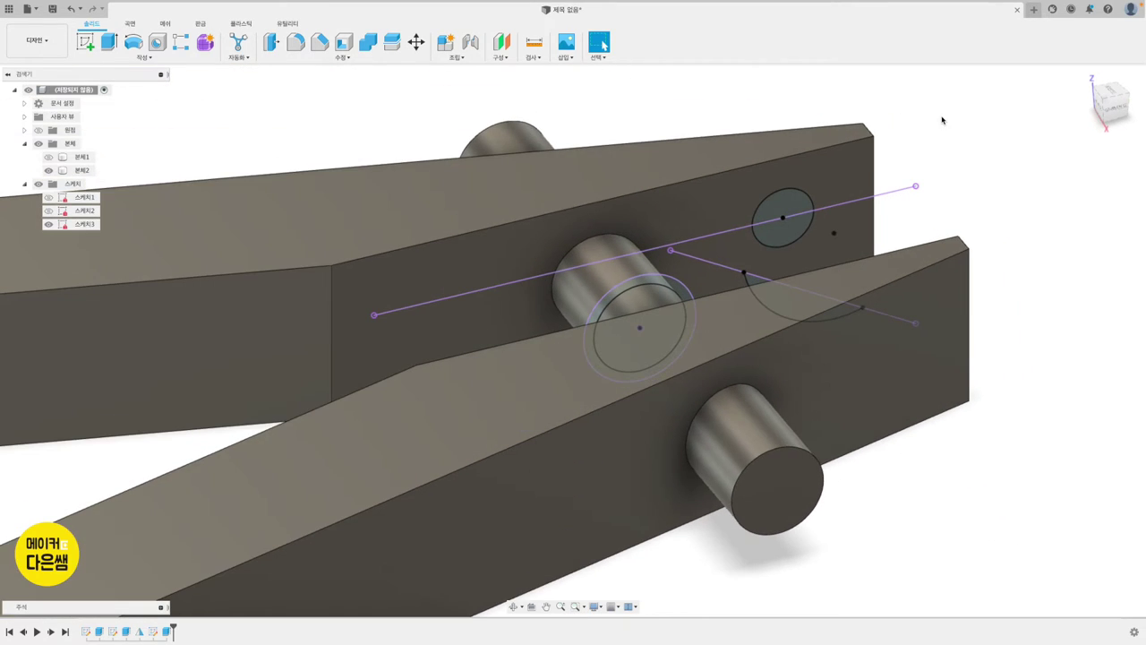
Cut a slot in the upper arm by extruding the half-circle profile symmetrically -4.6 mm
{"action": "left_click", "coordinate": [109, 42]}
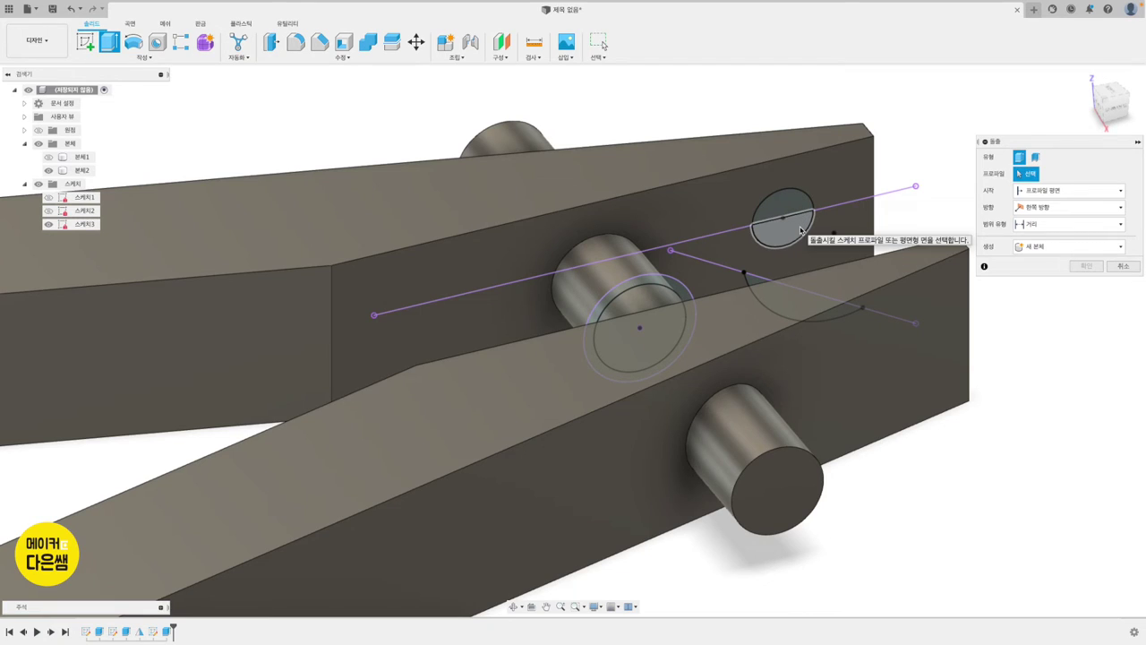
{"action": "left_click", "coordinate": [800, 230]}
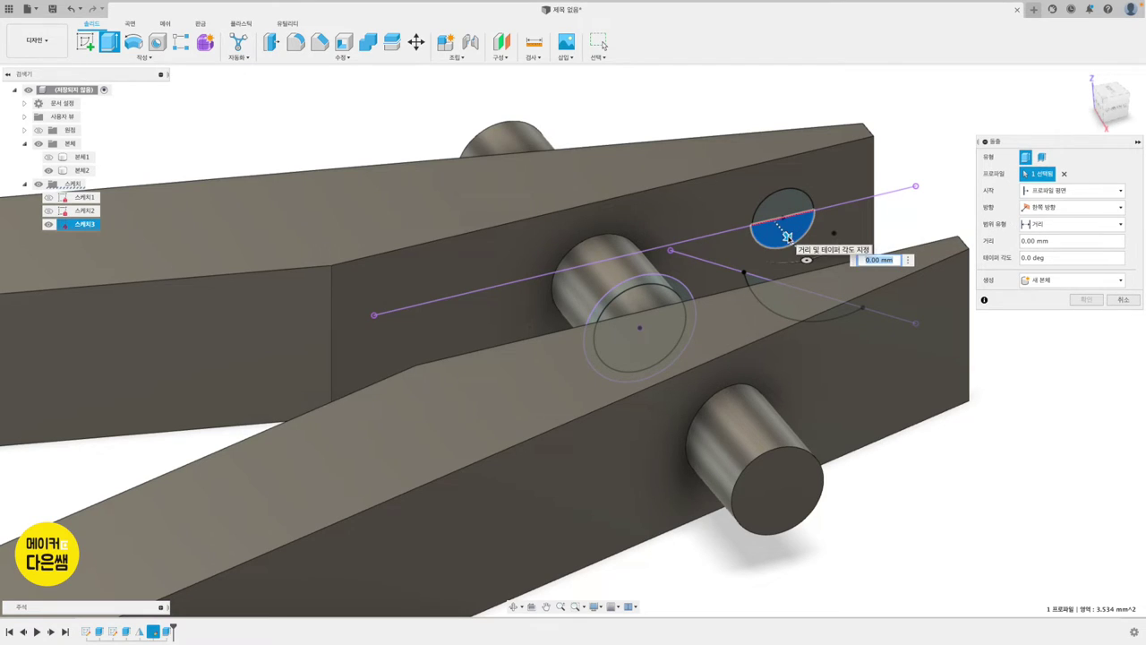
{"action": "left_click_drag", "start_coordinate": [786, 235], "coordinate": [800, 256]}
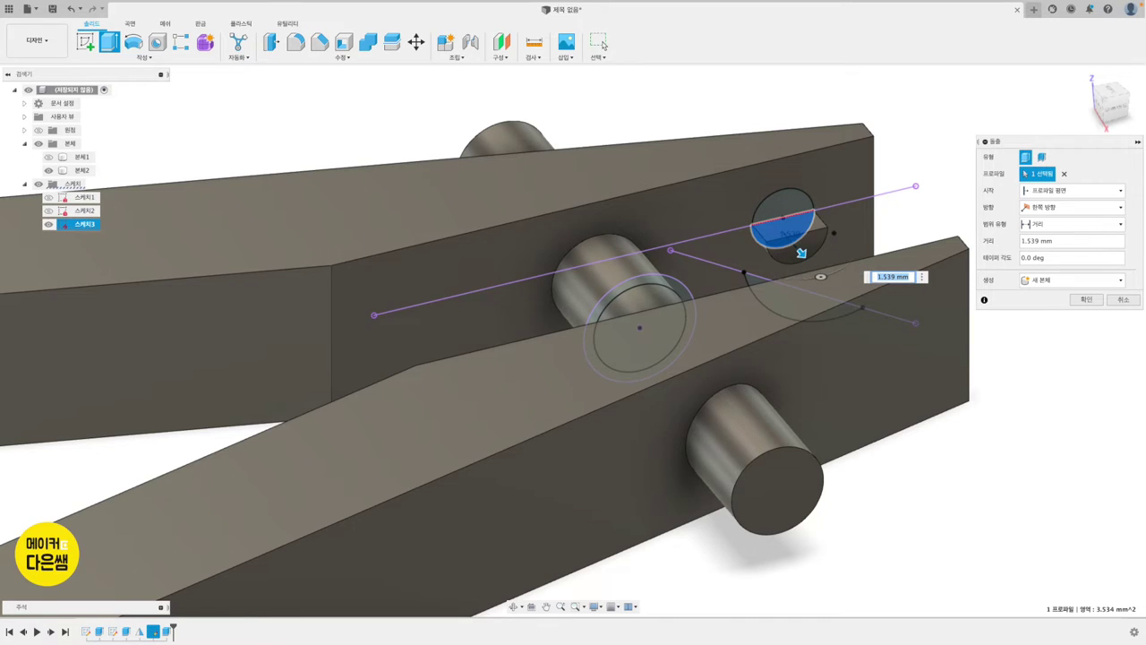
{"action": "left_click", "coordinate": [1074, 207]}
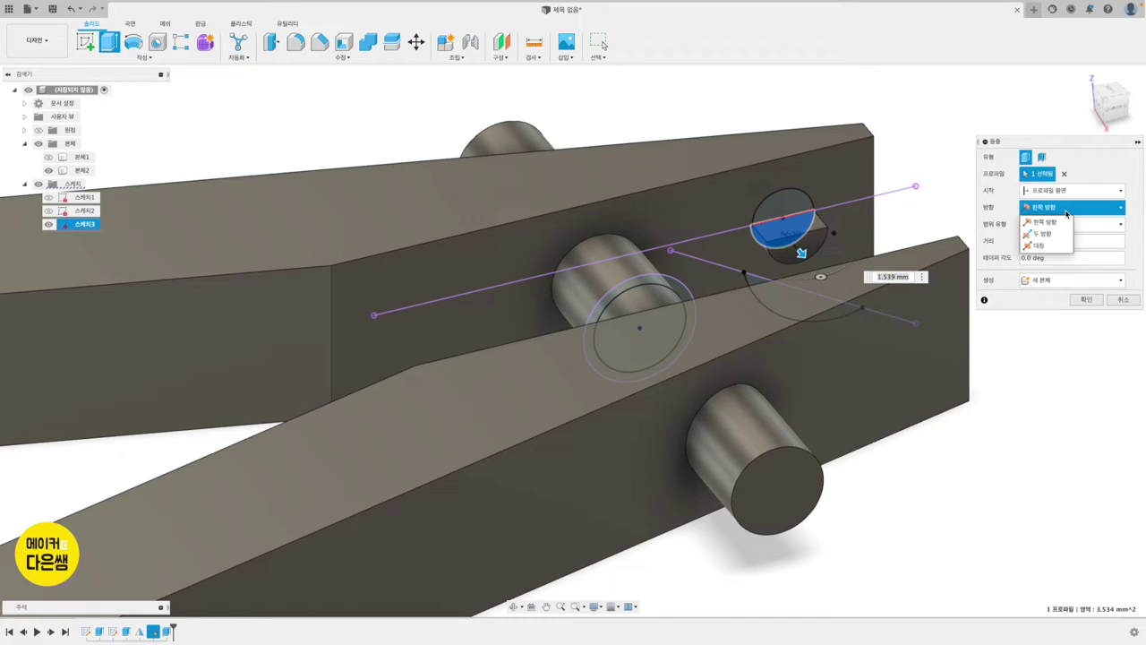
{"action": "left_click", "coordinate": [1051, 246]}
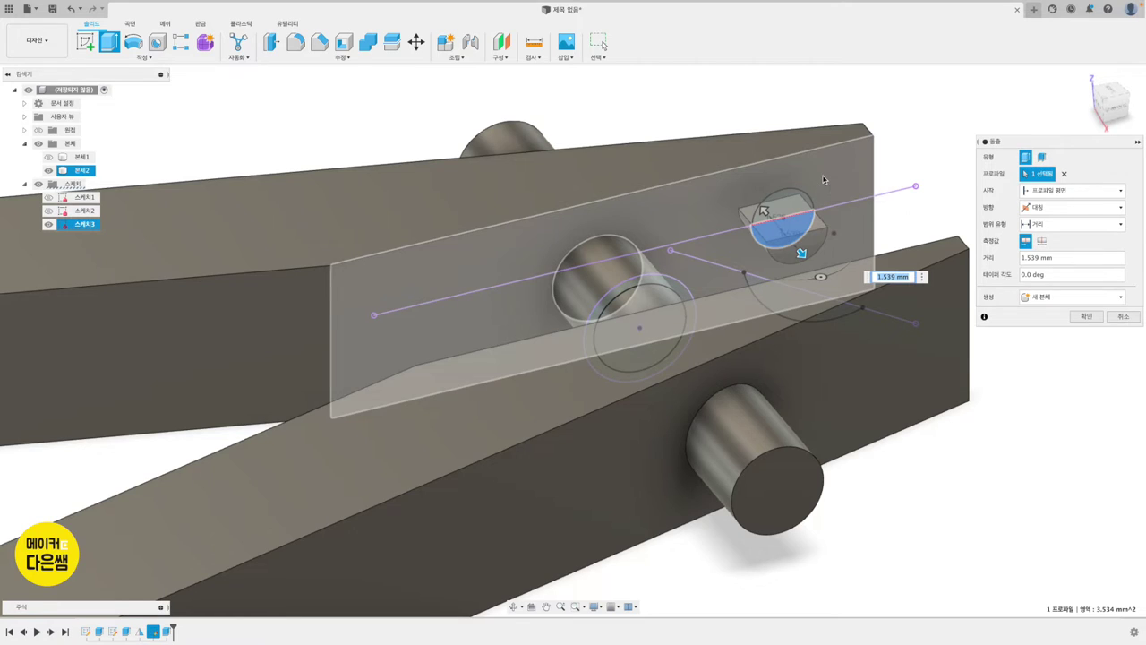
{"action": "type", "text": "-4.6"}
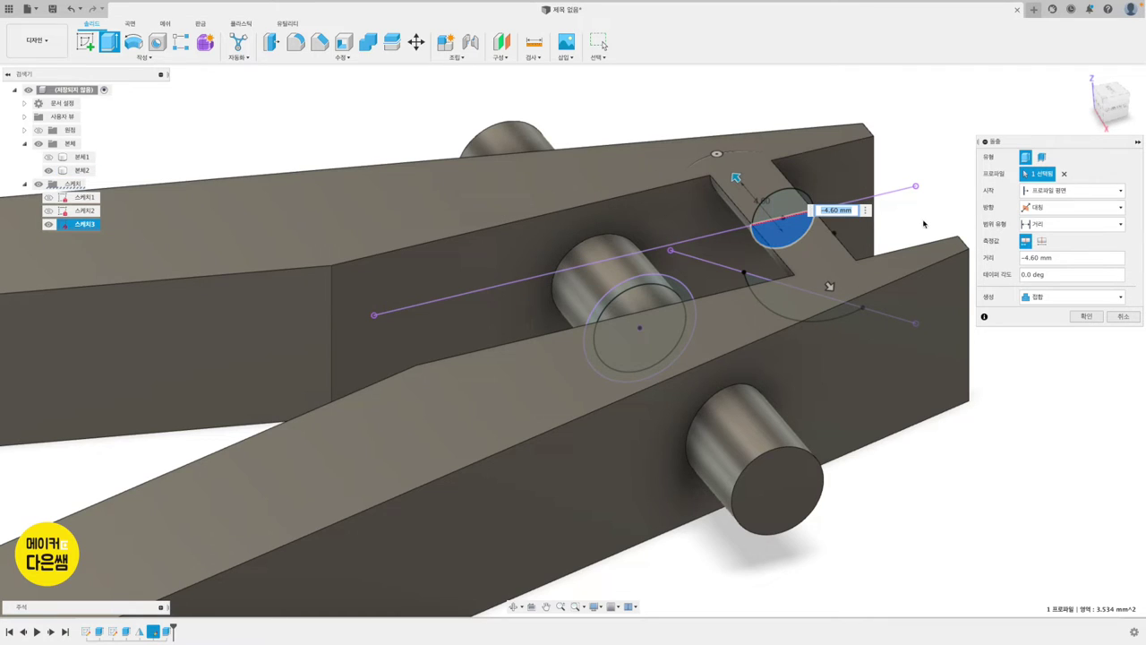
{"action": "left_click", "coordinate": [1086, 317]}
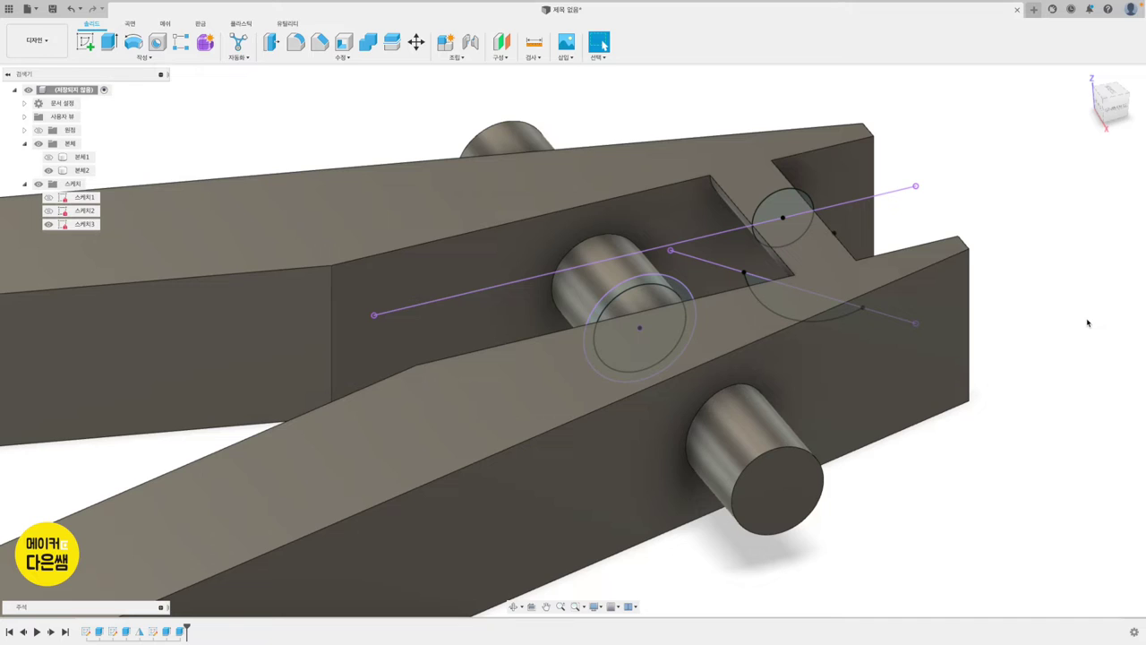
Hide the slotted arm 본체2 and show body 본체1 again
{"action": "left_click", "coordinate": [721, 199]}
{"action": "key", "text": "v"}
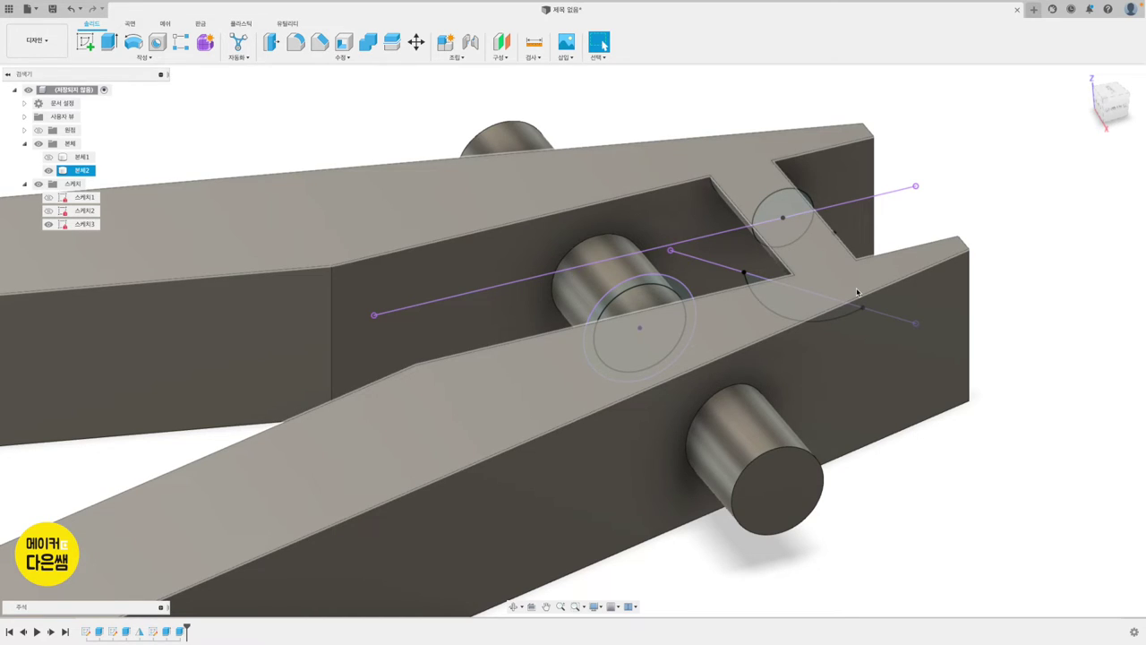
{"action": "key", "text": "Escape"}
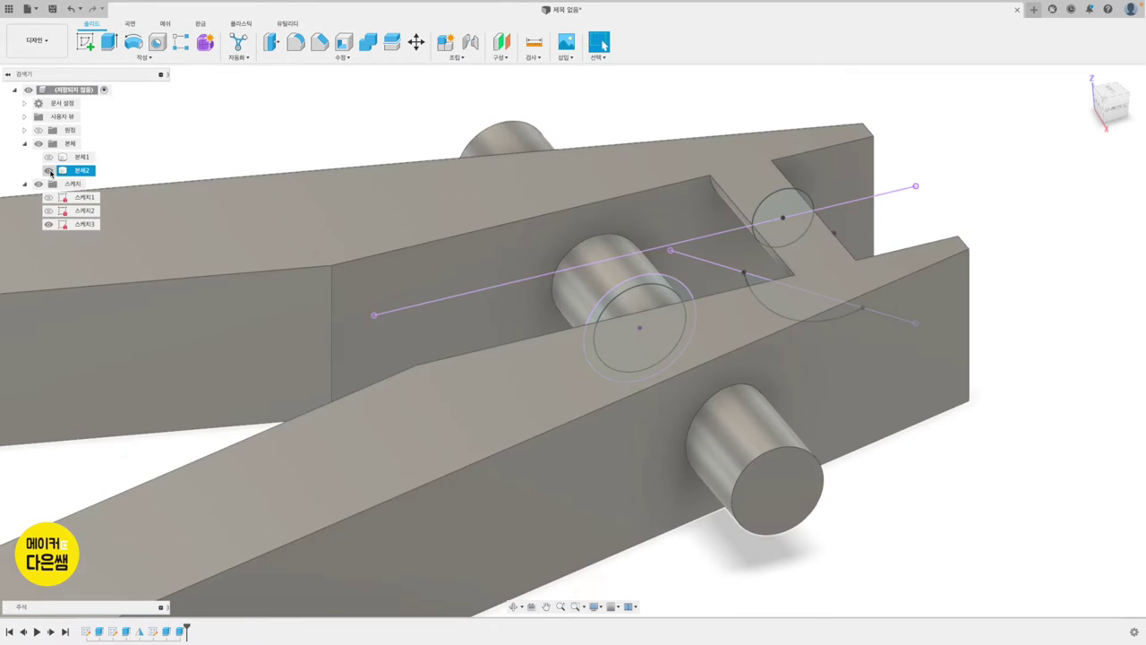
{"action": "left_click", "coordinate": [49, 171]}
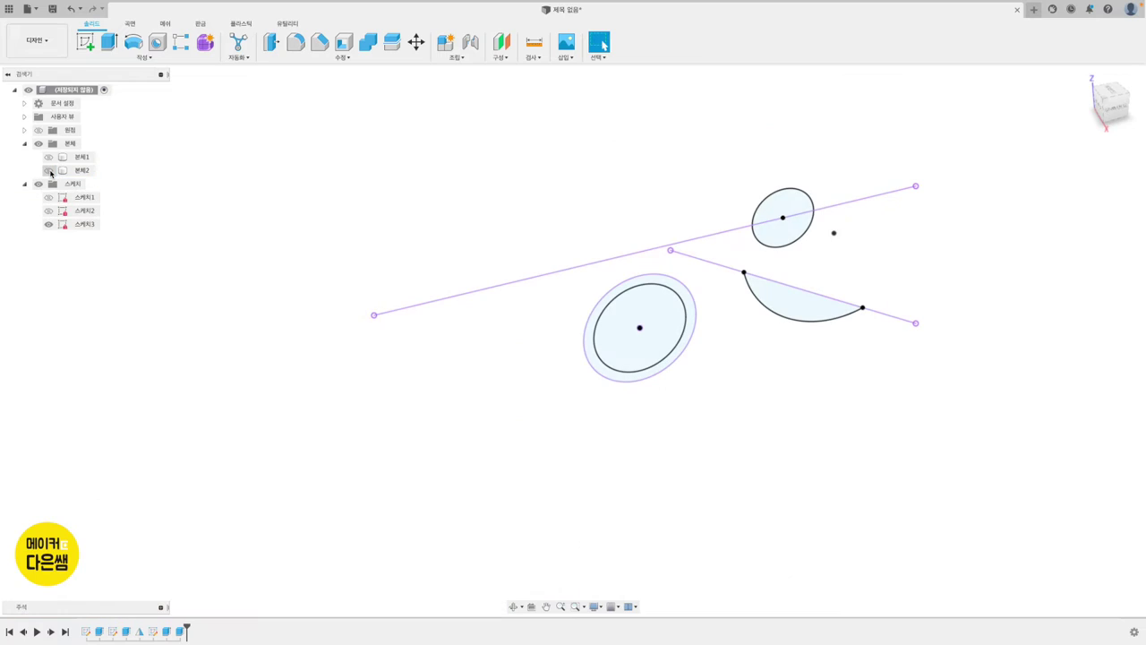
{"action": "left_click", "coordinate": [50, 157]}
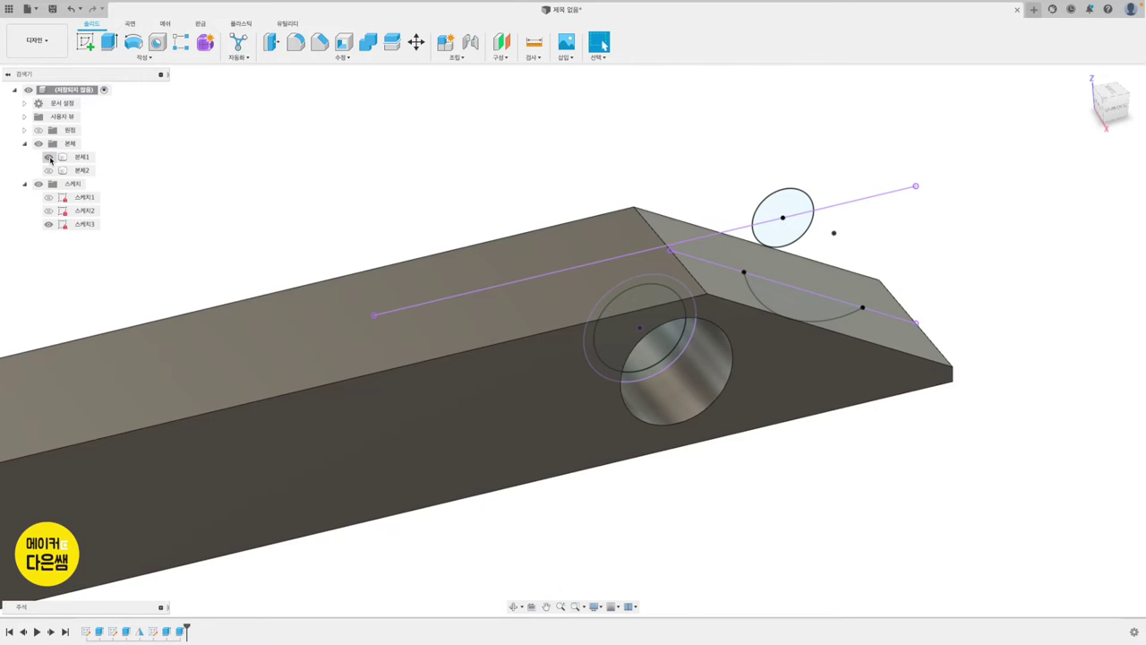
Cut the lens-shaped profile symmetrically 5.978 mm into the arm's angled end as a curved notch
{"action": "left_click", "coordinate": [109, 43]}
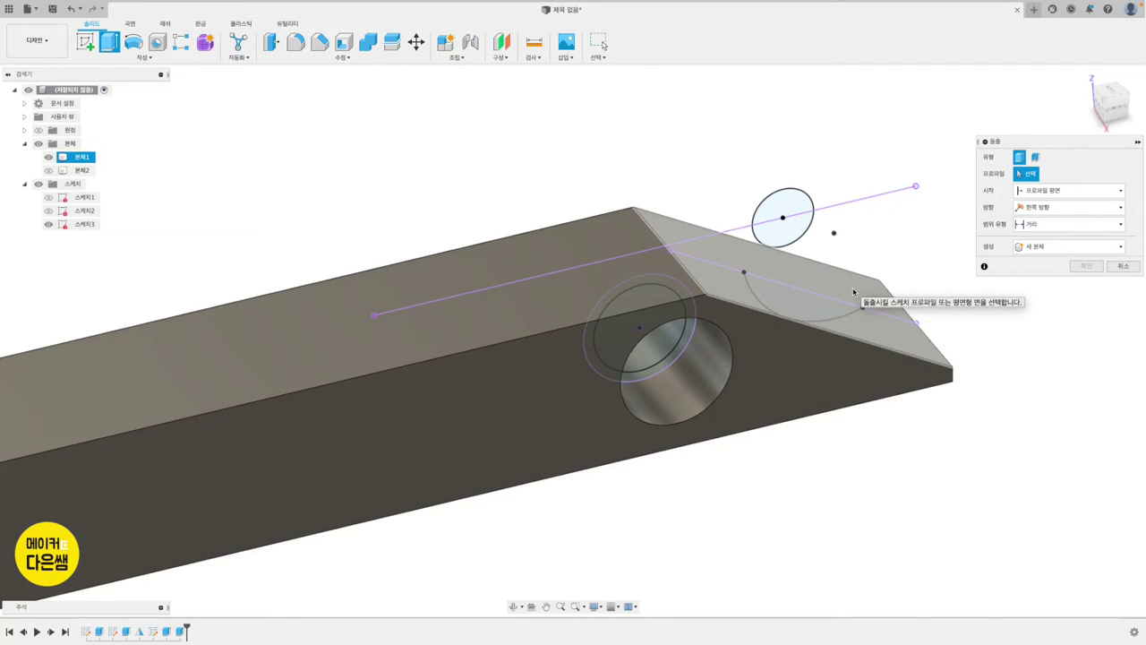
{"action": "middle_click_drag", "start_coordinate": [853, 293], "coordinate": [773, 262], "text": "shift"}
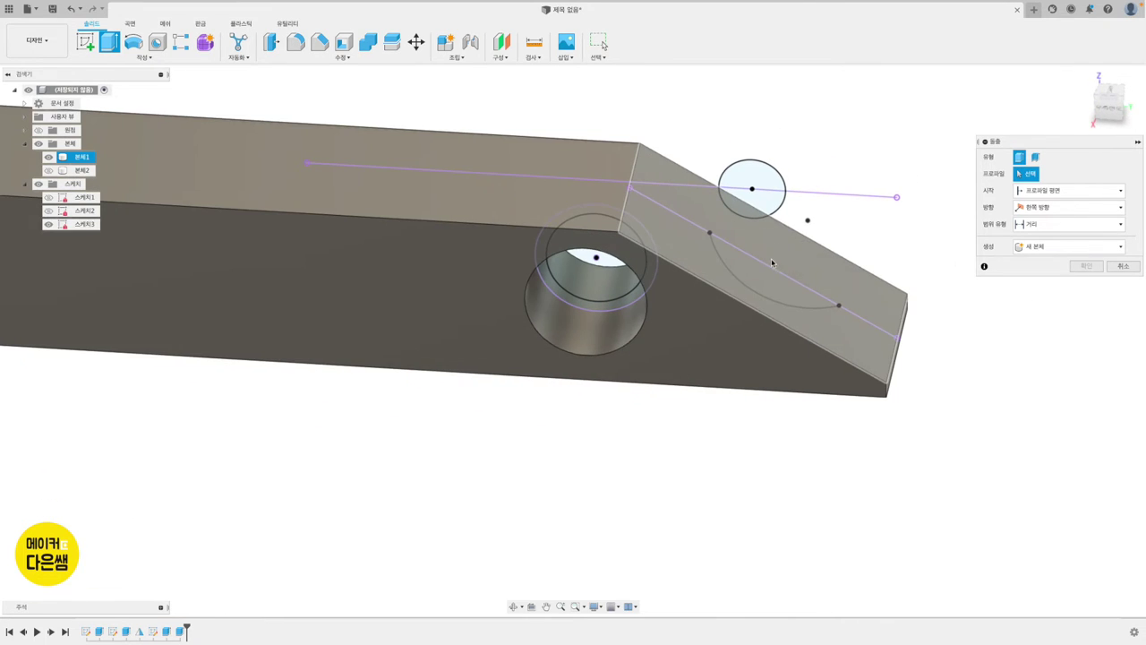
{"action": "left_click", "coordinate": [48, 157]}
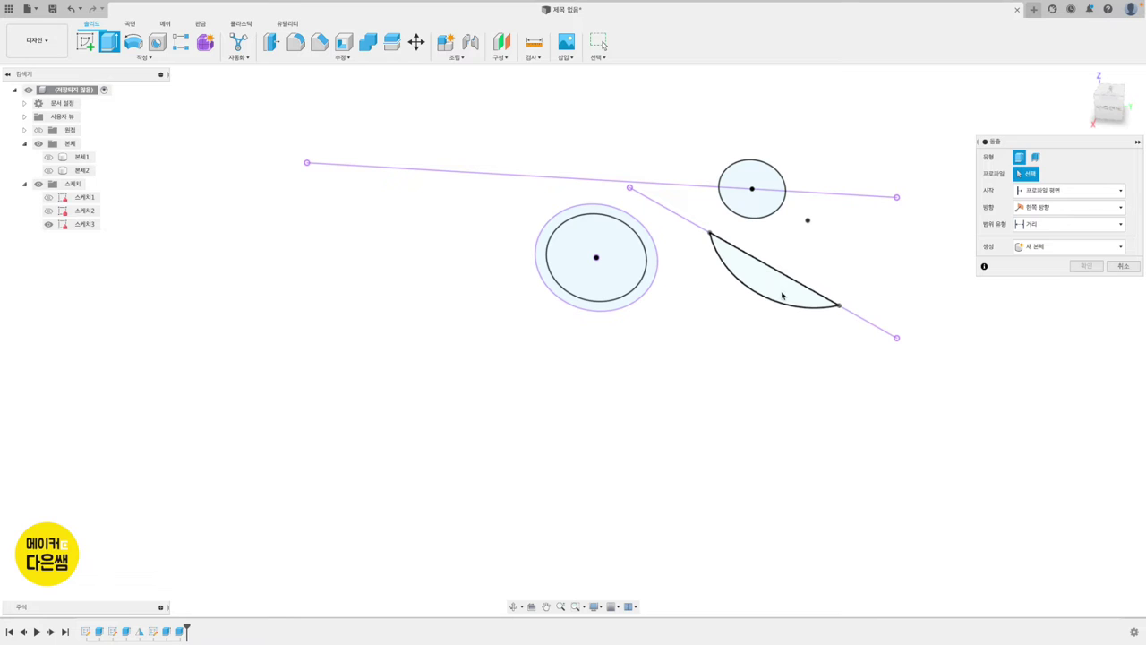
{"action": "left_click", "coordinate": [781, 296]}
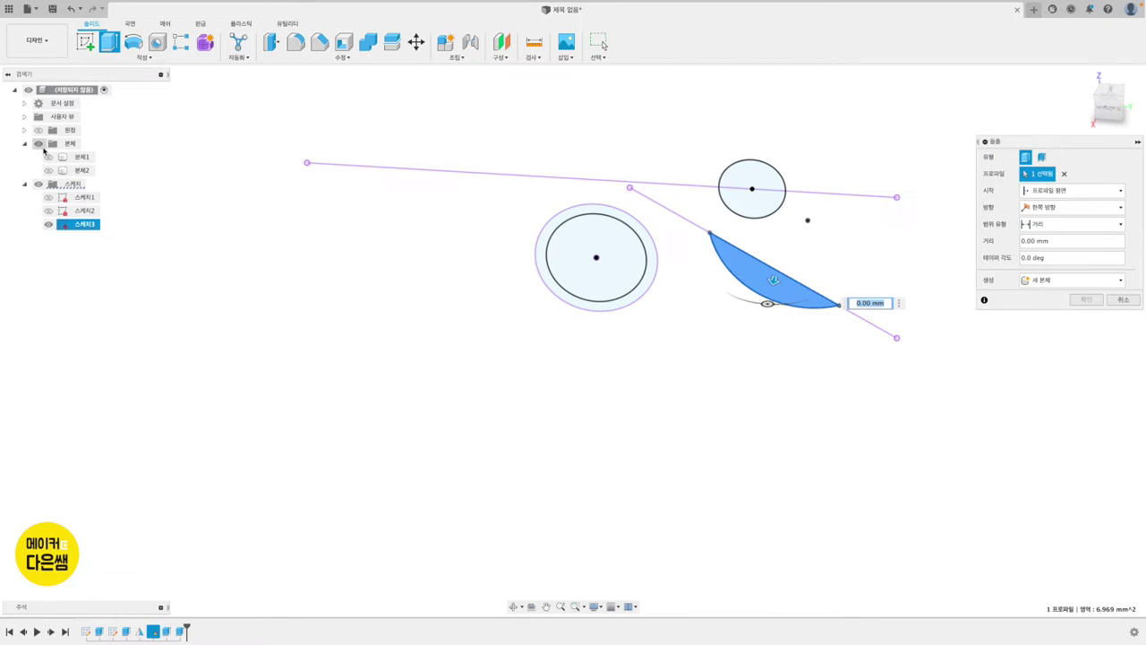
{"action": "left_click", "coordinate": [49, 156]}
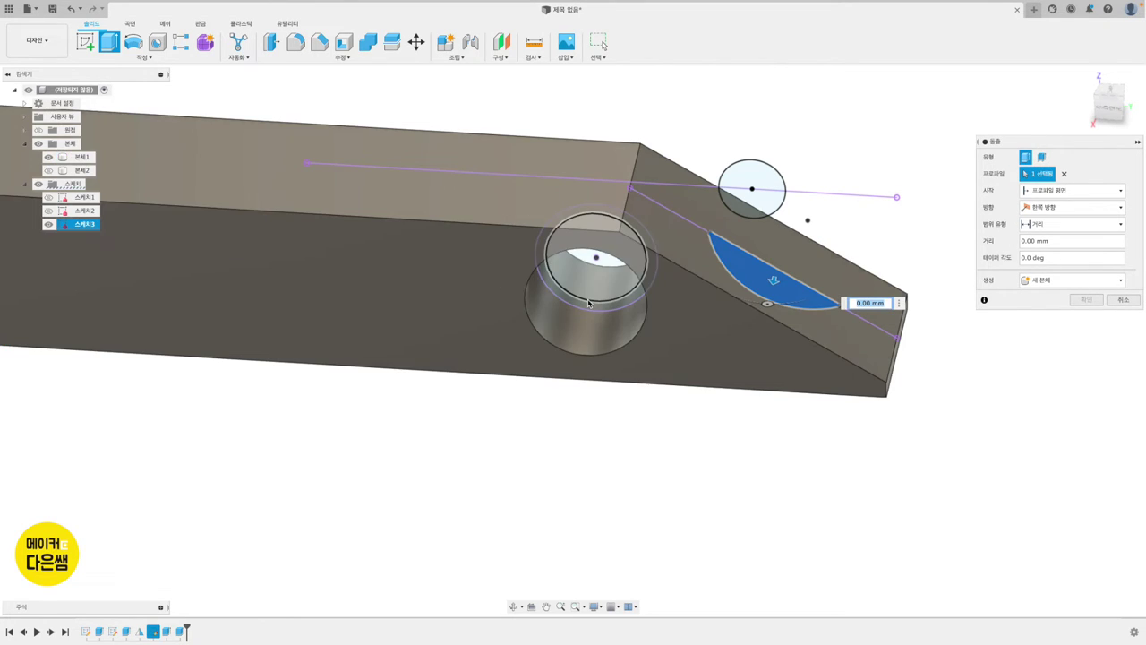
{"action": "left_click_drag", "start_coordinate": [773, 280], "coordinate": [757, 345]}
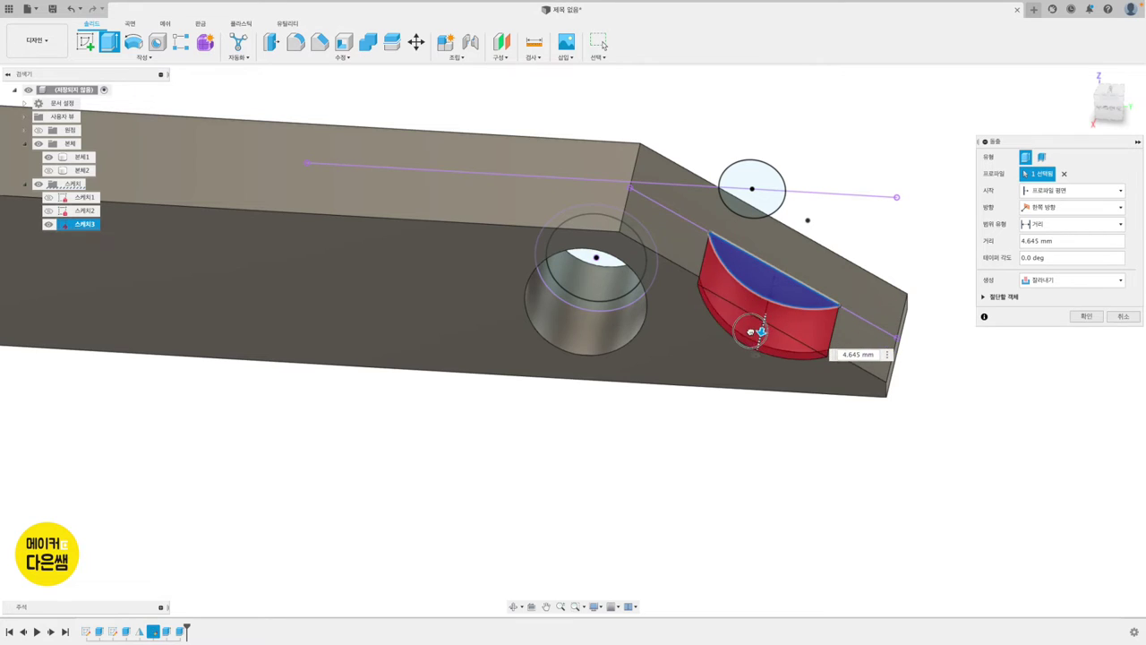
{"action": "left_click", "coordinate": [1035, 208]}
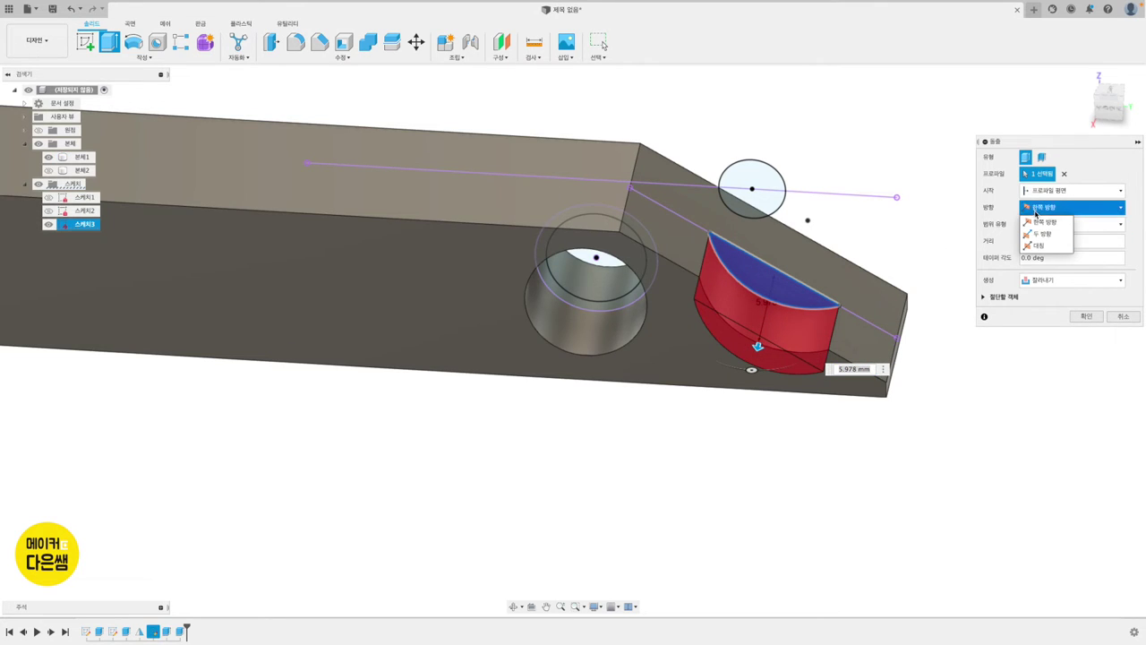
{"action": "left_click", "coordinate": [1039, 243]}
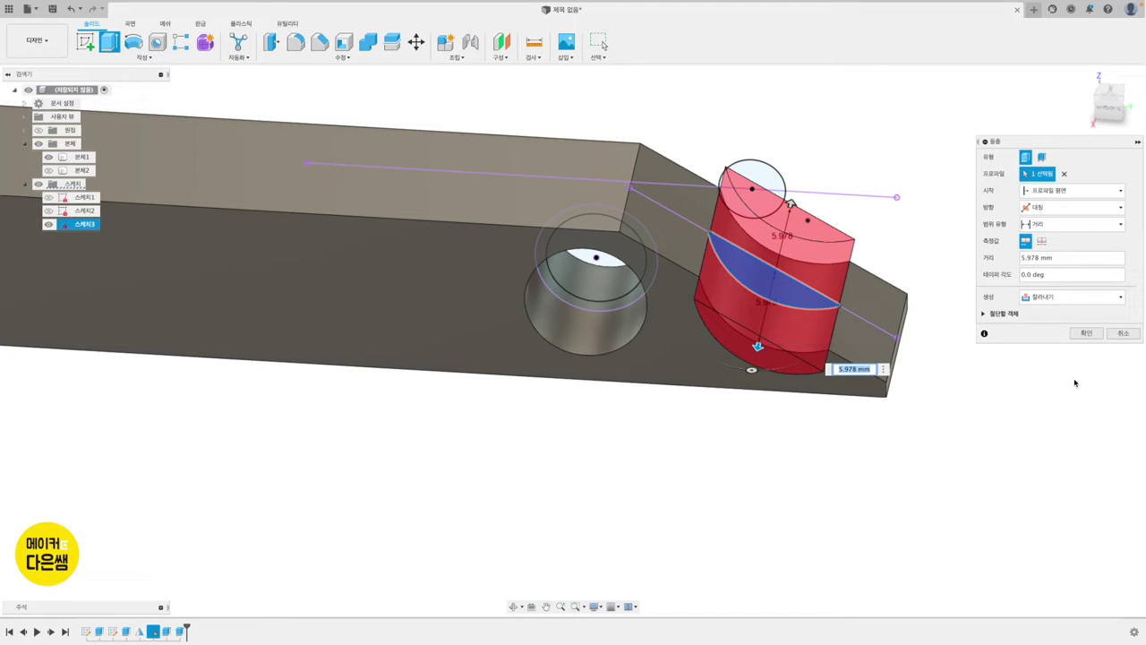
{"action": "left_click", "coordinate": [1086, 334]}
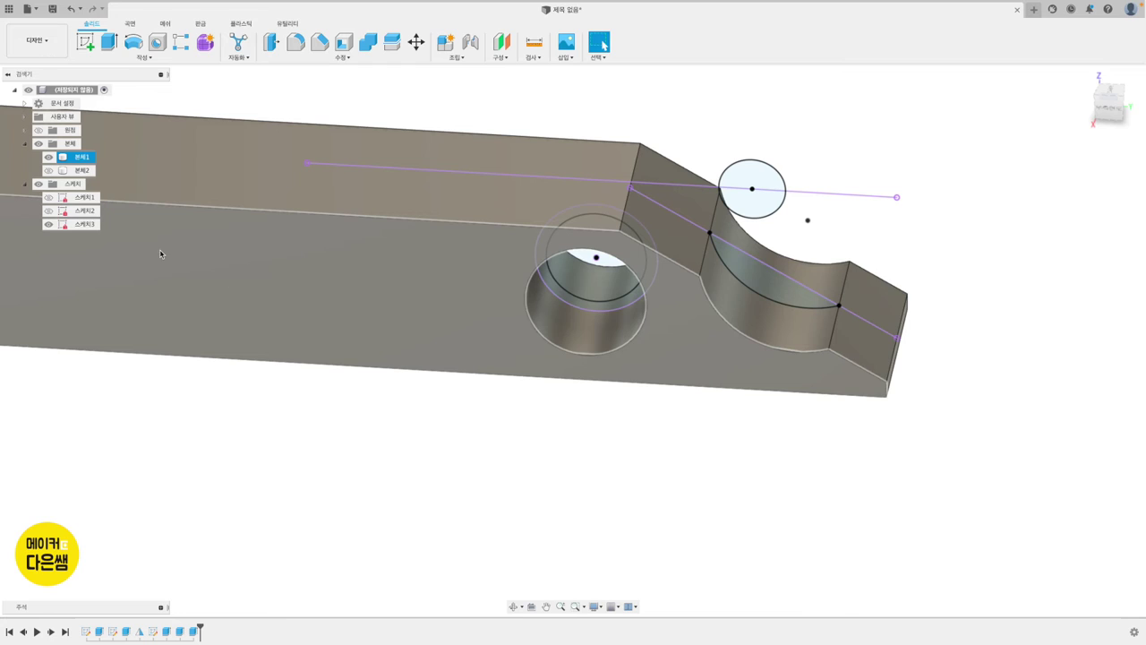
Hide 스케치3, deselect both easel bodies, and start a new sketch
{"action": "left_click", "coordinate": [49, 224]}
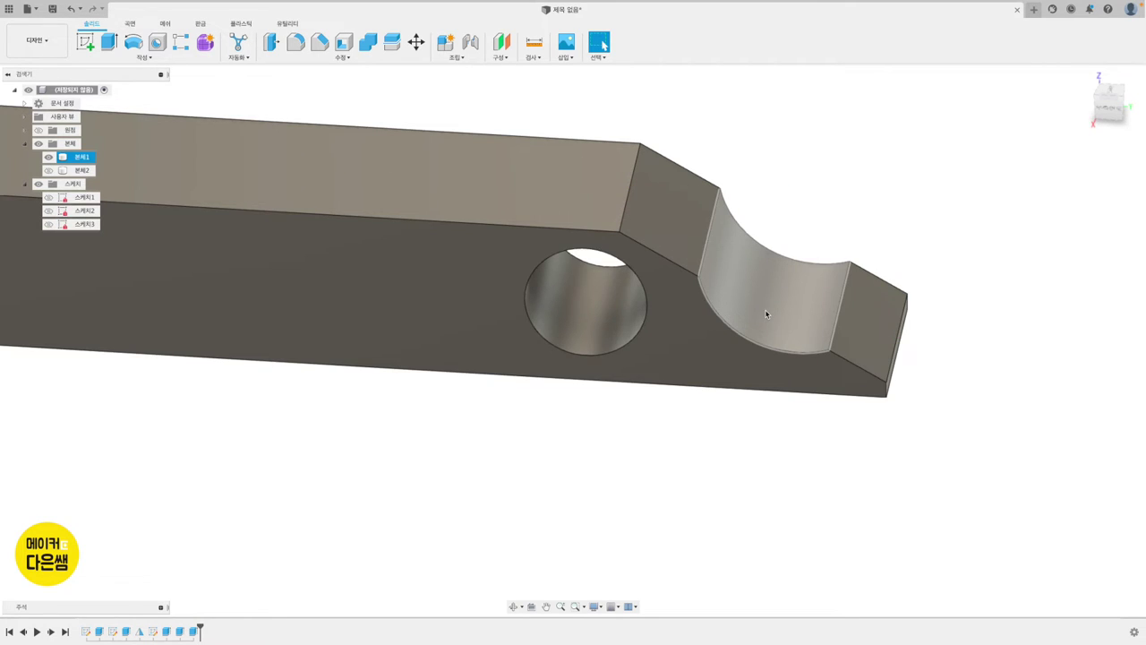
{"action": "middle_click_drag", "start_coordinate": [659, 313], "coordinate": [660, 317], "text": "shift"}
{"action": "left_click", "coordinate": [159, 242]}
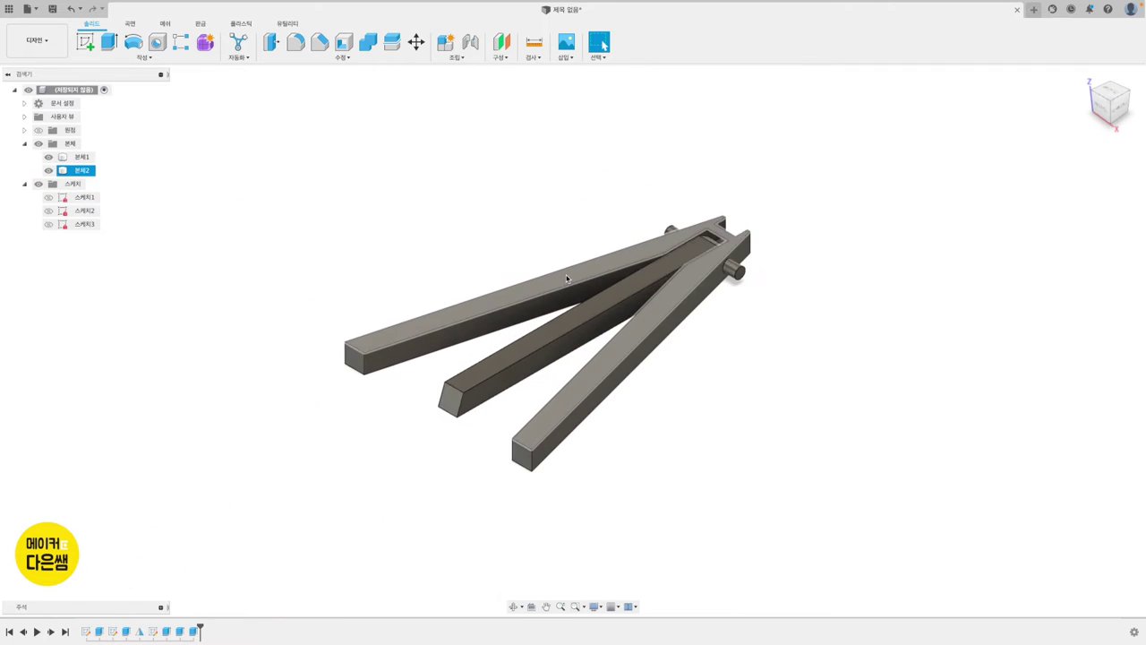
{"action": "left_click", "coordinate": [884, 283]}
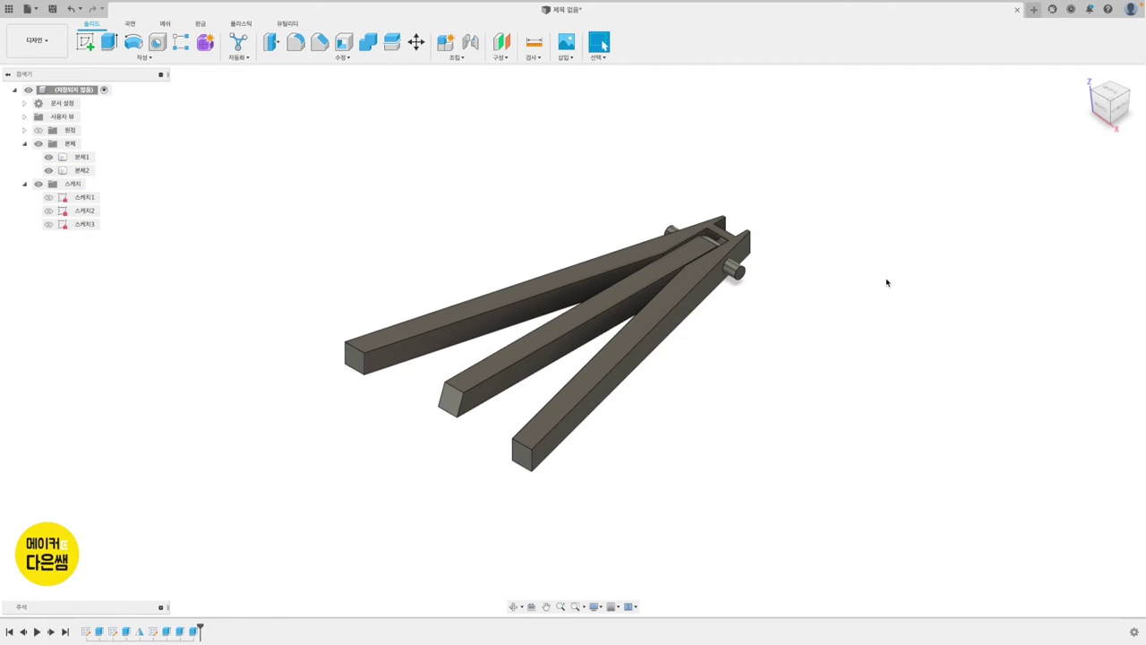
{"action": "left_click", "coordinate": [85, 42]}
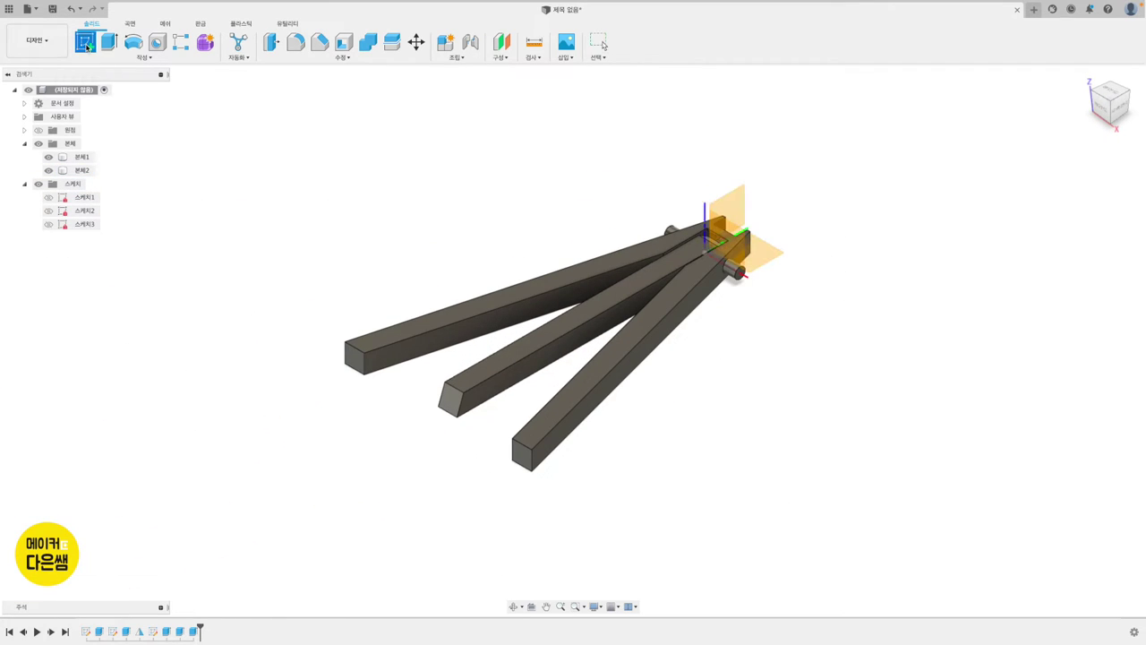
On the side plane, draw a closed five-sided profile on the bar's top edge with a slanted top-right corner
{"action": "left_click", "coordinate": [735, 205]}
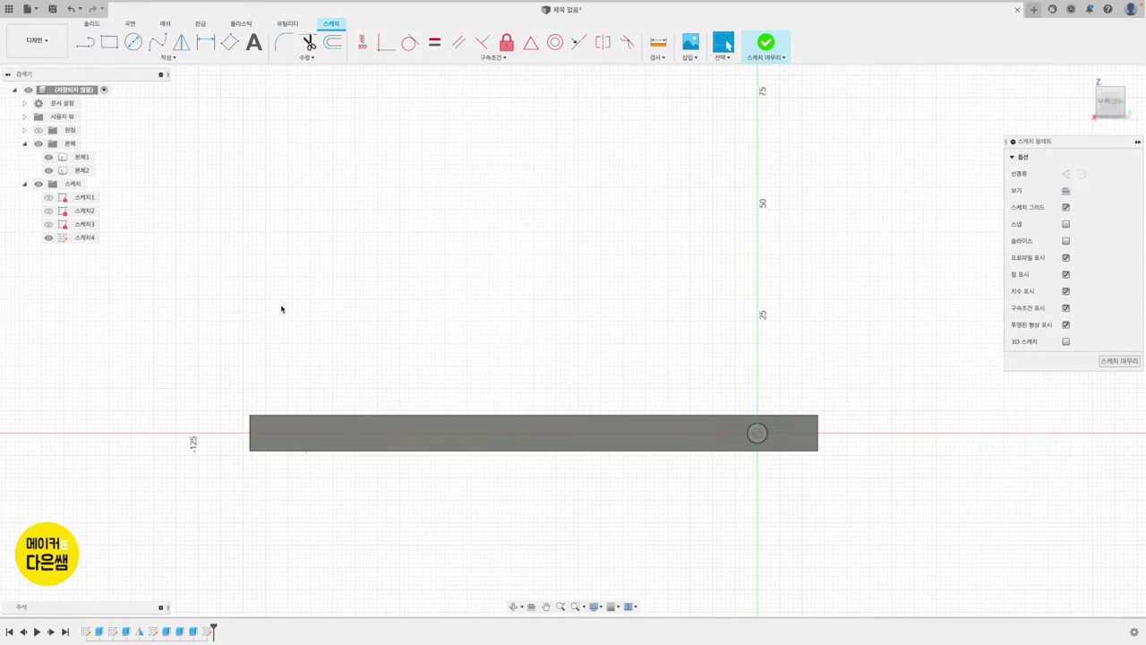
{"action": "left_click", "coordinate": [88, 42]}
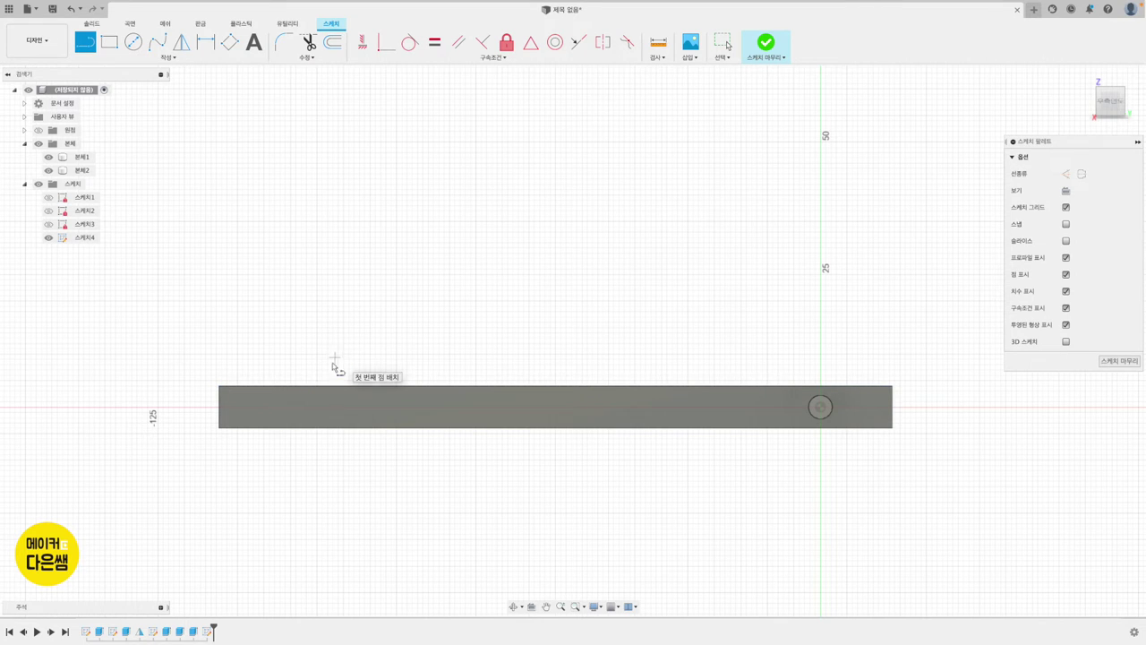
{"action": "scroll", "coordinate": [327, 394], "scroll_direction": "up", "scroll_amount": 2}
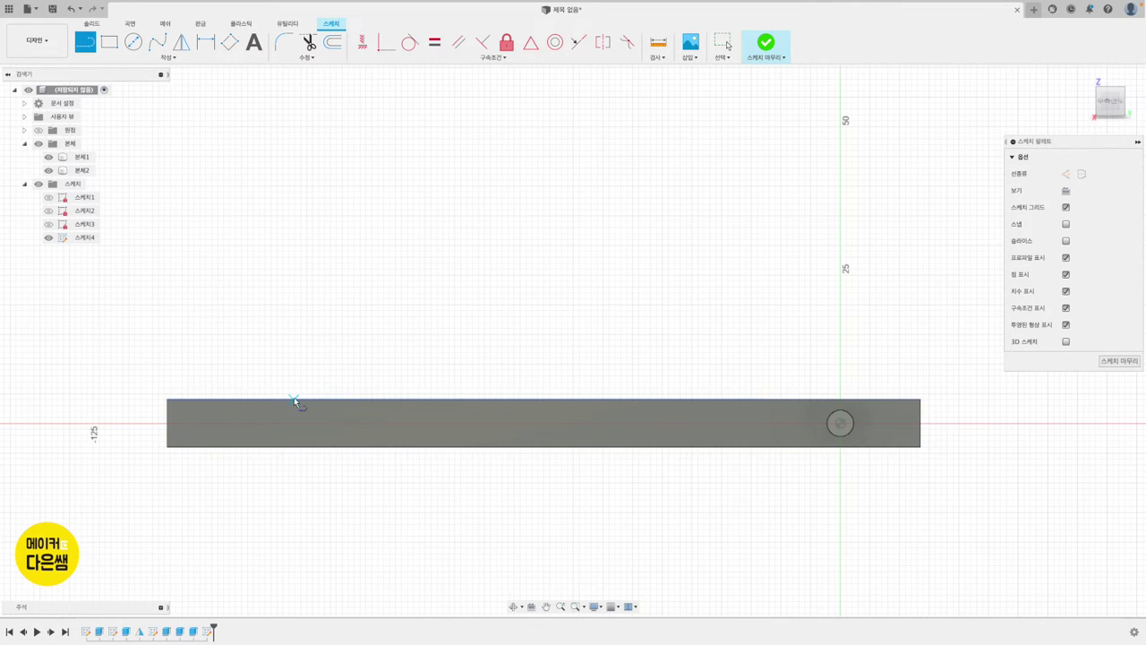
{"action": "left_click", "coordinate": [294, 397]}
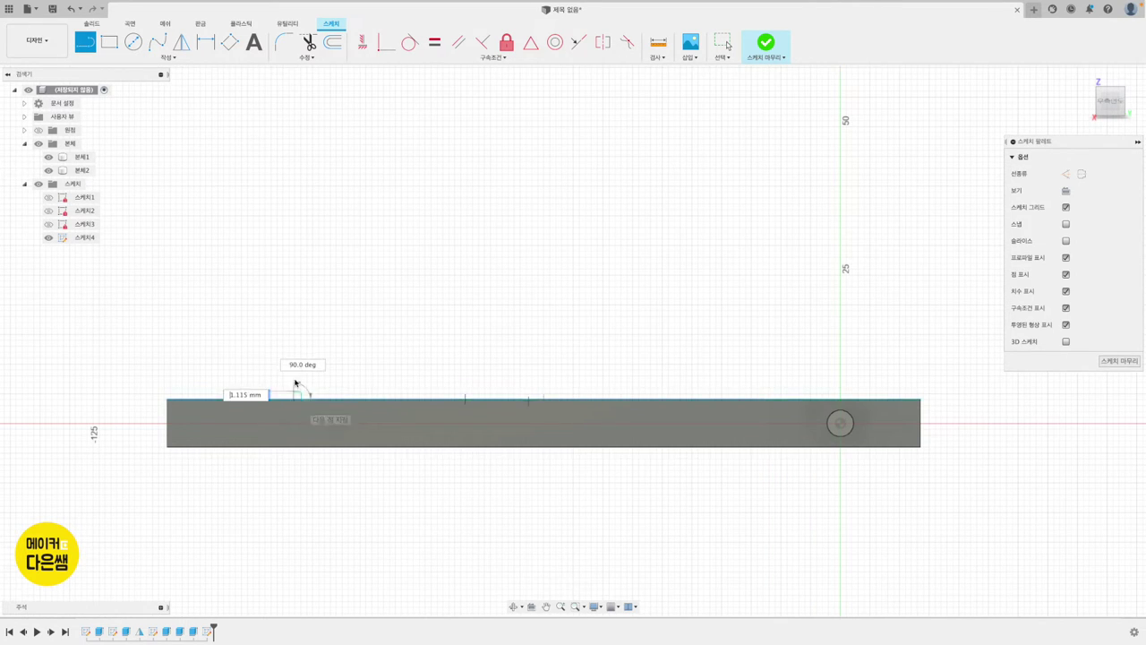
{"action": "left_click", "coordinate": [296, 335]}
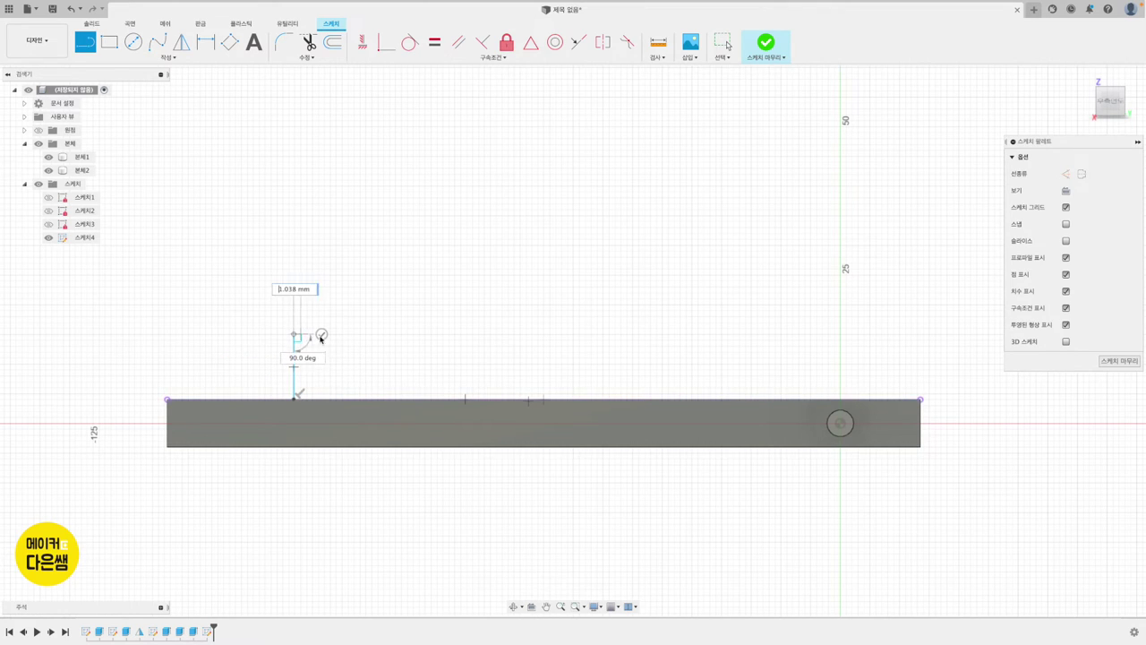
{"action": "left_click", "coordinate": [368, 336]}
{"action": "left_click", "coordinate": [353, 356]}
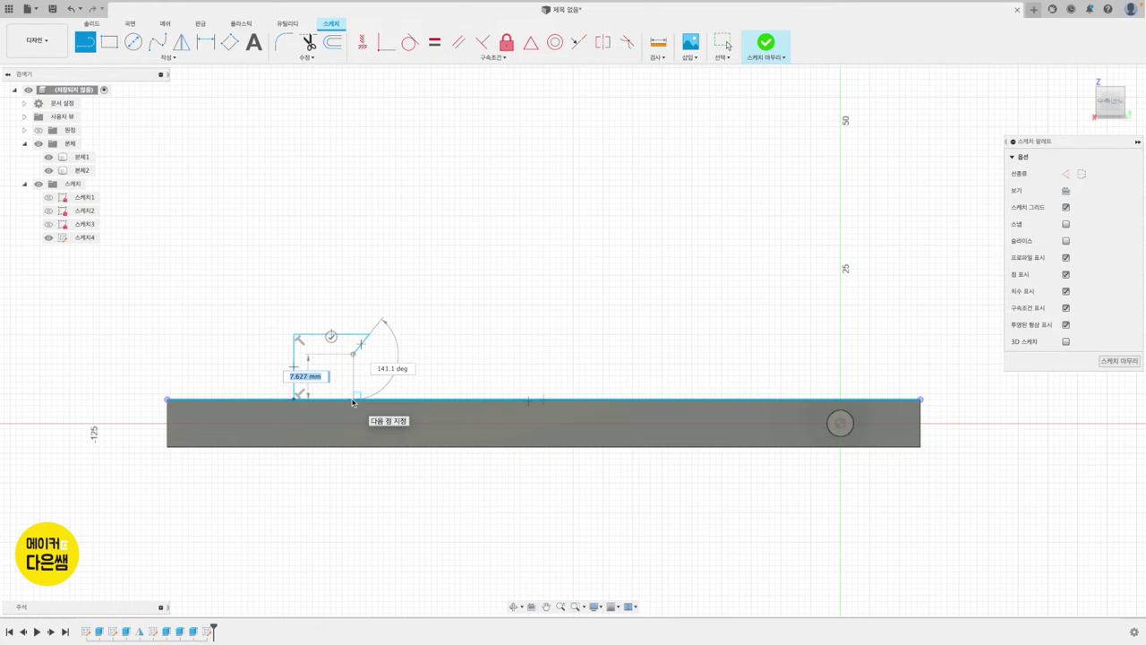
{"action": "left_click", "coordinate": [354, 399]}
{"action": "left_click", "coordinate": [296, 399]}
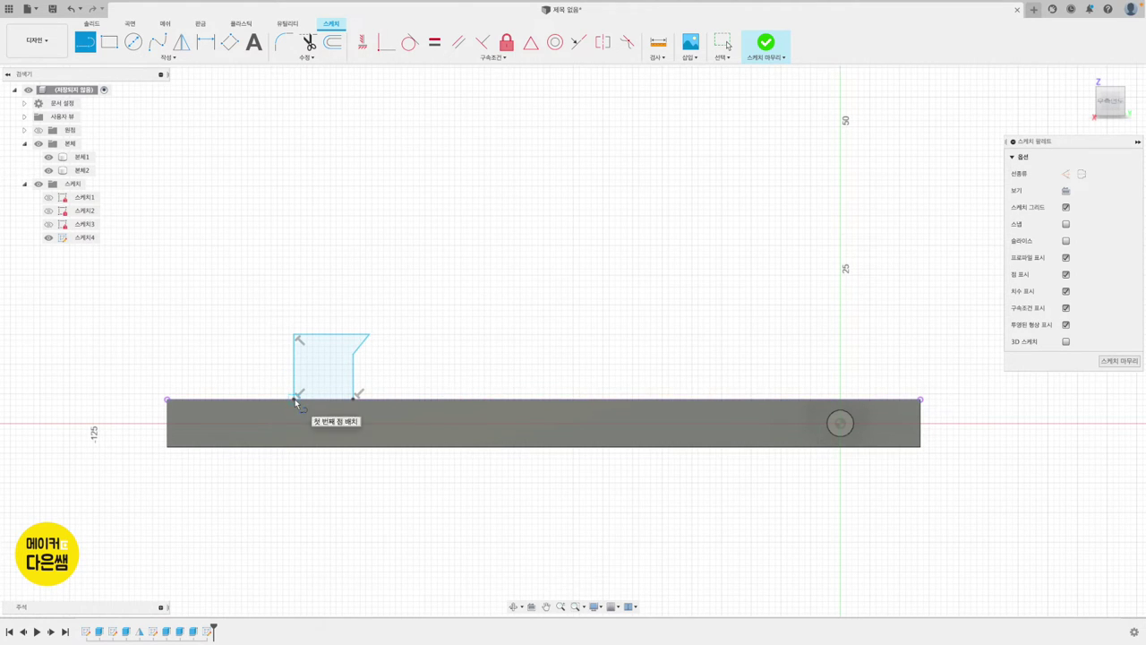
{"action": "key", "text": "Escape"}
{"action": "scroll", "coordinate": [473, 281], "scroll_direction": "up", "scroll_amount": 2}
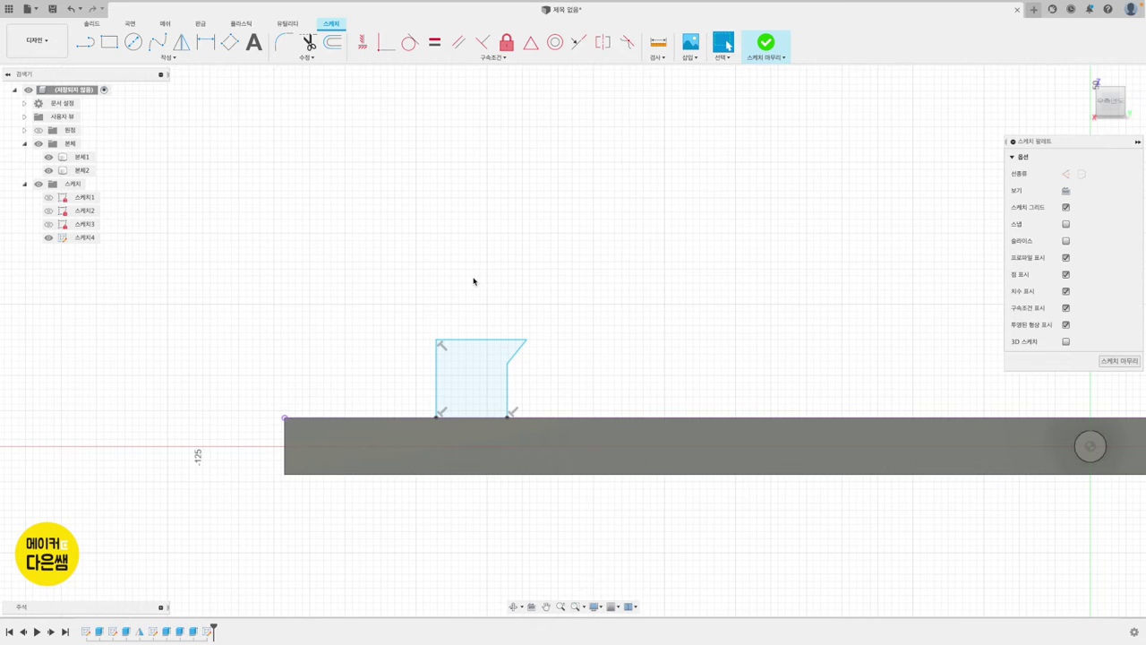
Constrain the profile's top edge to be horizontal
{"action": "left_click", "coordinate": [205, 44]}
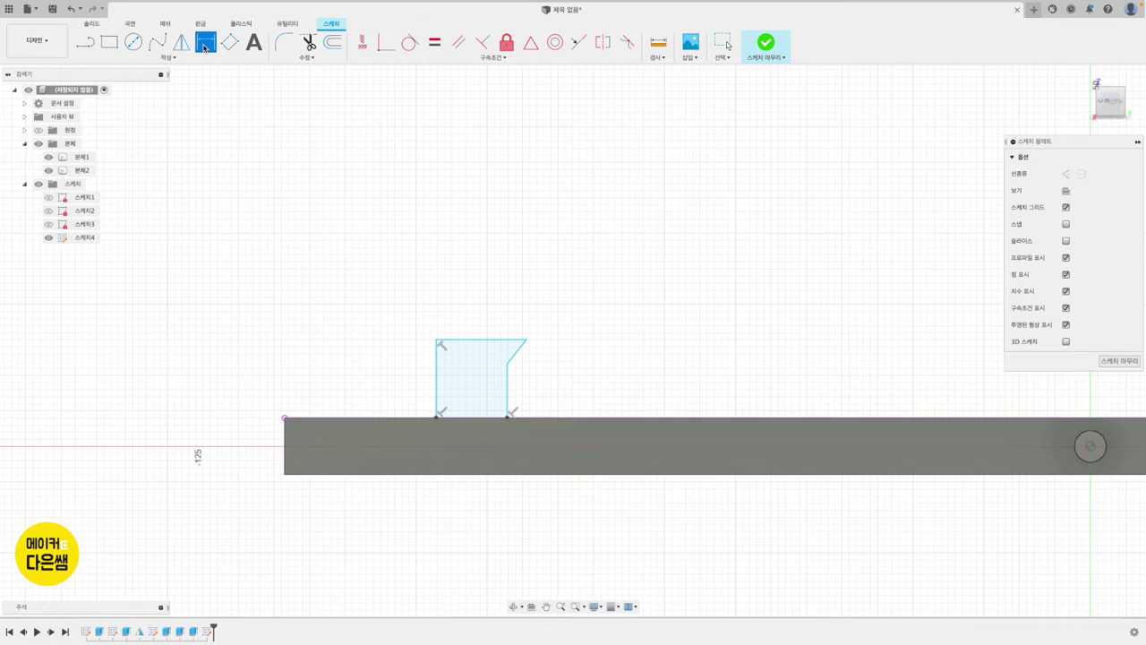
{"action": "key", "text": "Escape"}
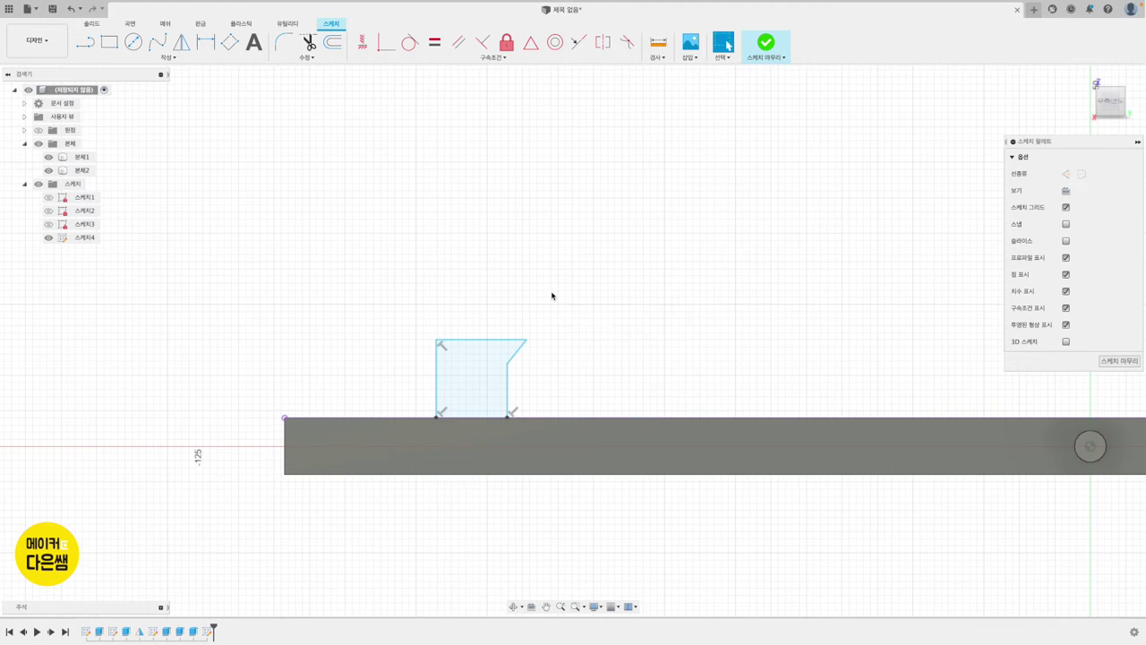
{"action": "left_click", "coordinate": [472, 344]}
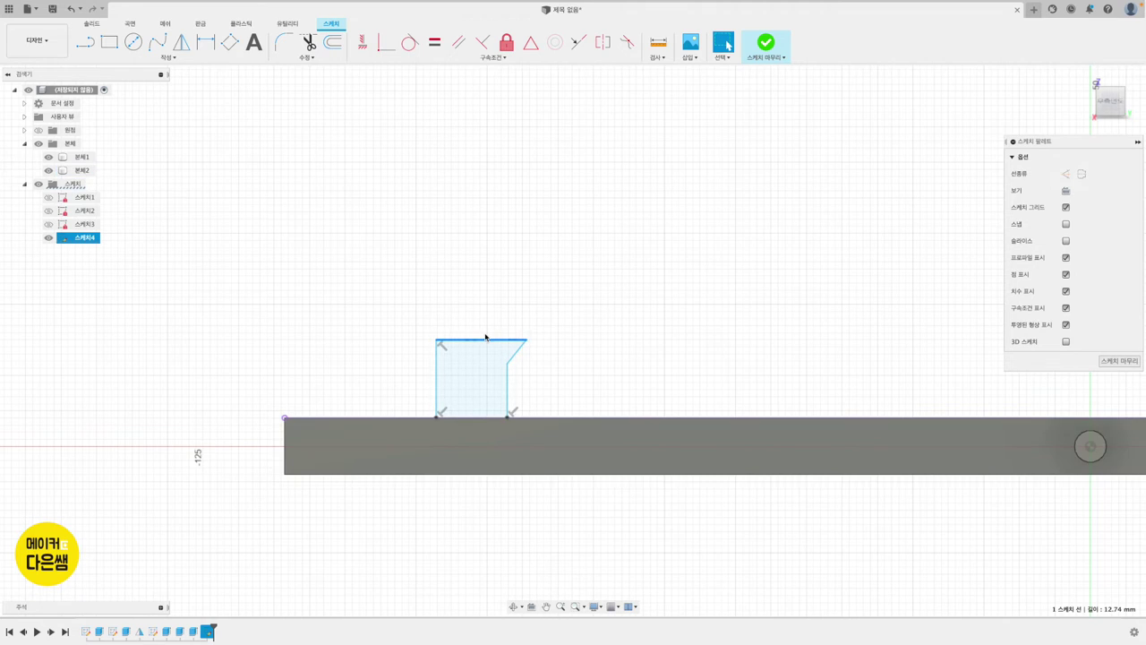
{"action": "left_click", "coordinate": [362, 42]}
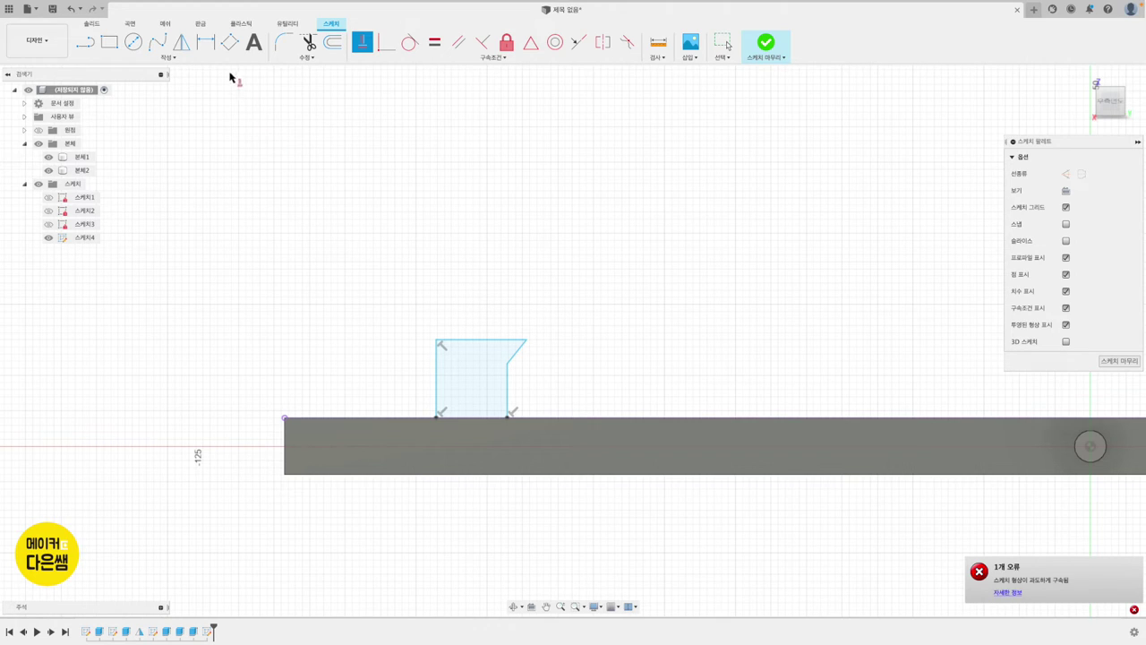
Dimension the profile's top width to 8 and left height to 9, then lower the top-right corner
{"action": "left_click", "coordinate": [205, 42]}
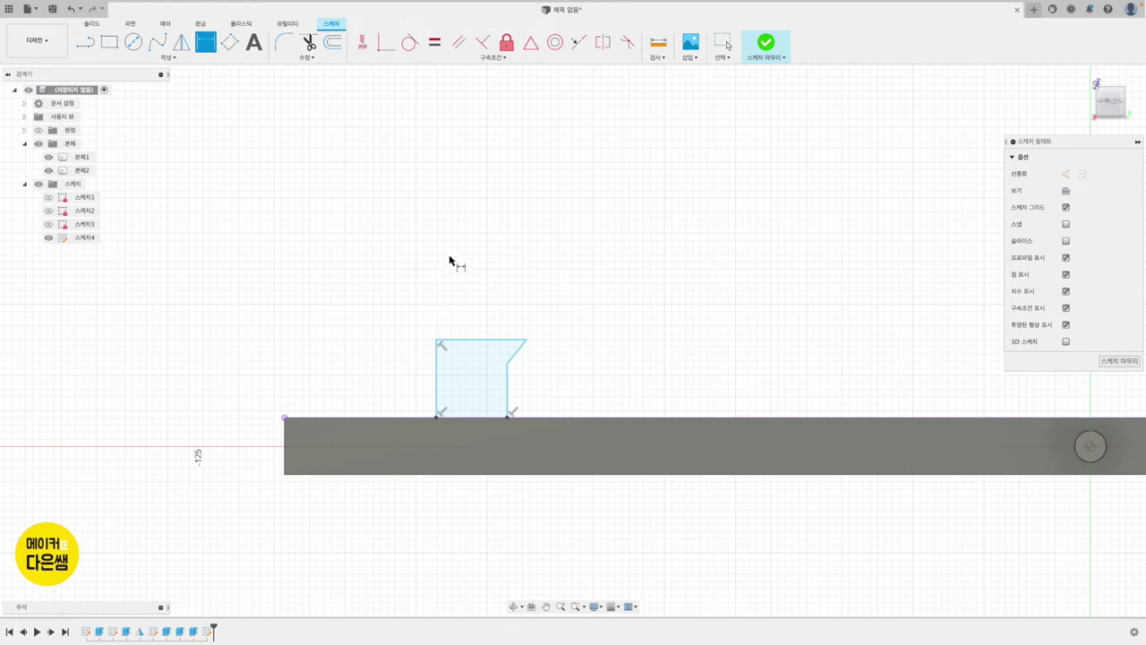
{"action": "left_click", "coordinate": [471, 340]}
{"action": "left_click", "coordinate": [474, 323]}
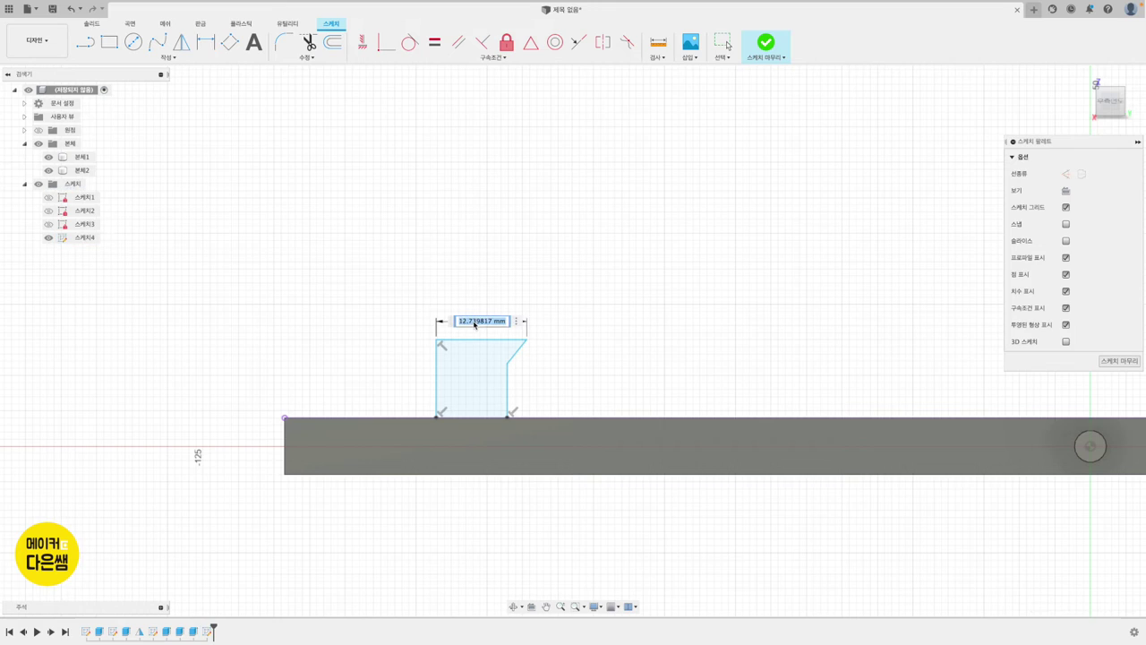
{"action": "type", "text": "8"}
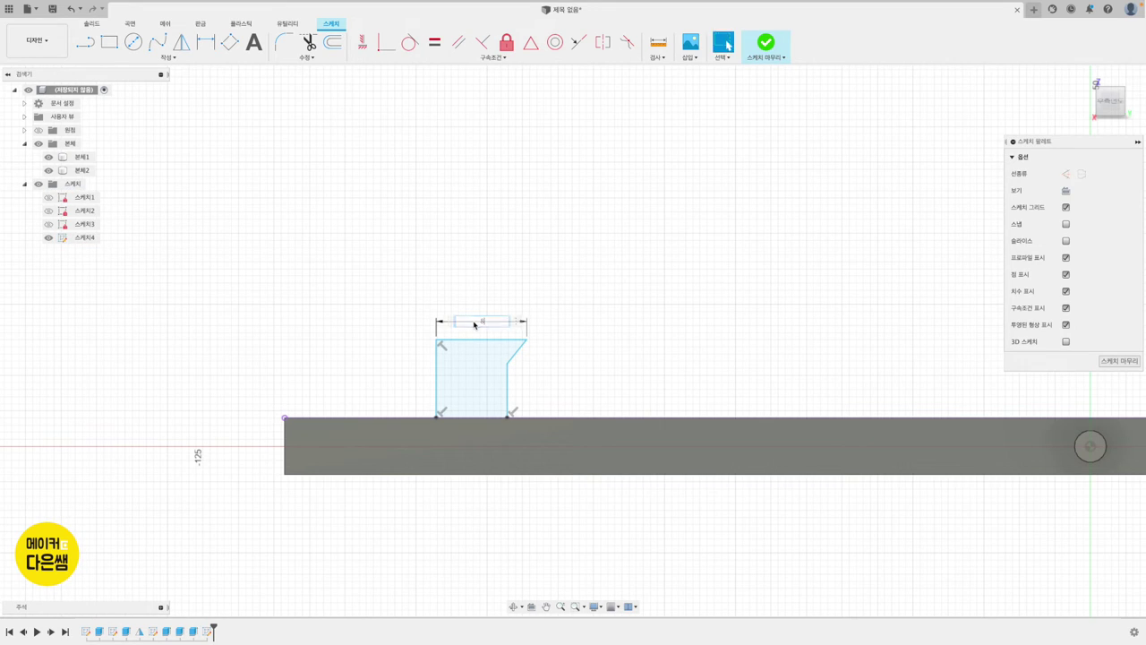
{"action": "key", "text": "Return"}
{"action": "left_click", "coordinate": [437, 377]}
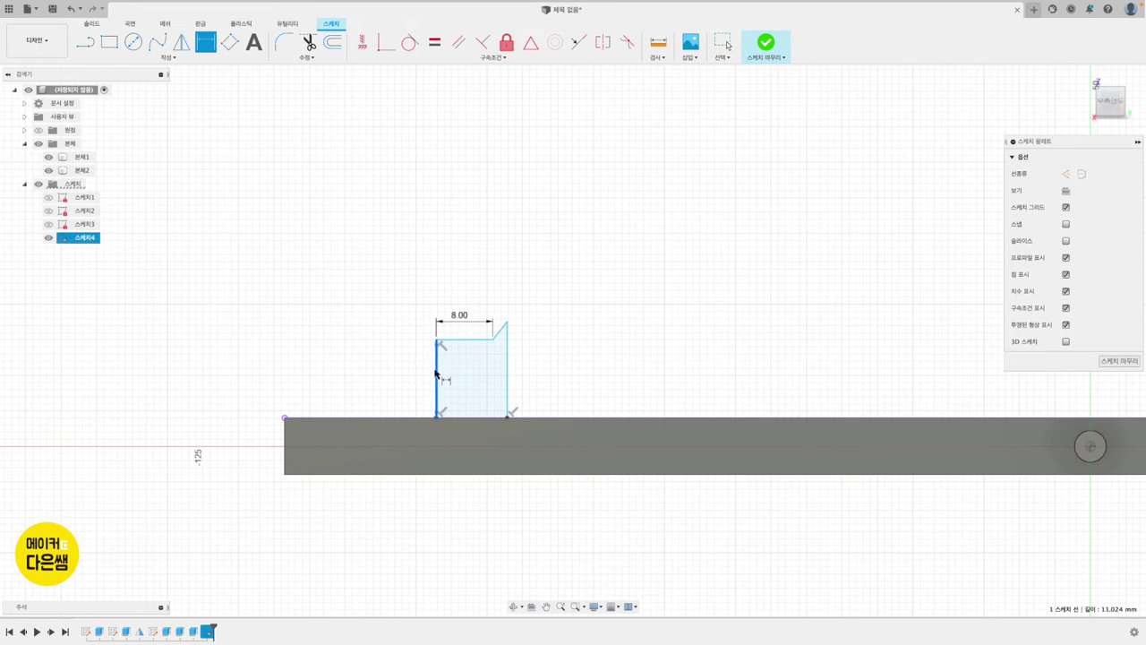
{"action": "left_click", "coordinate": [415, 372]}
{"action": "key", "text": "Return"}
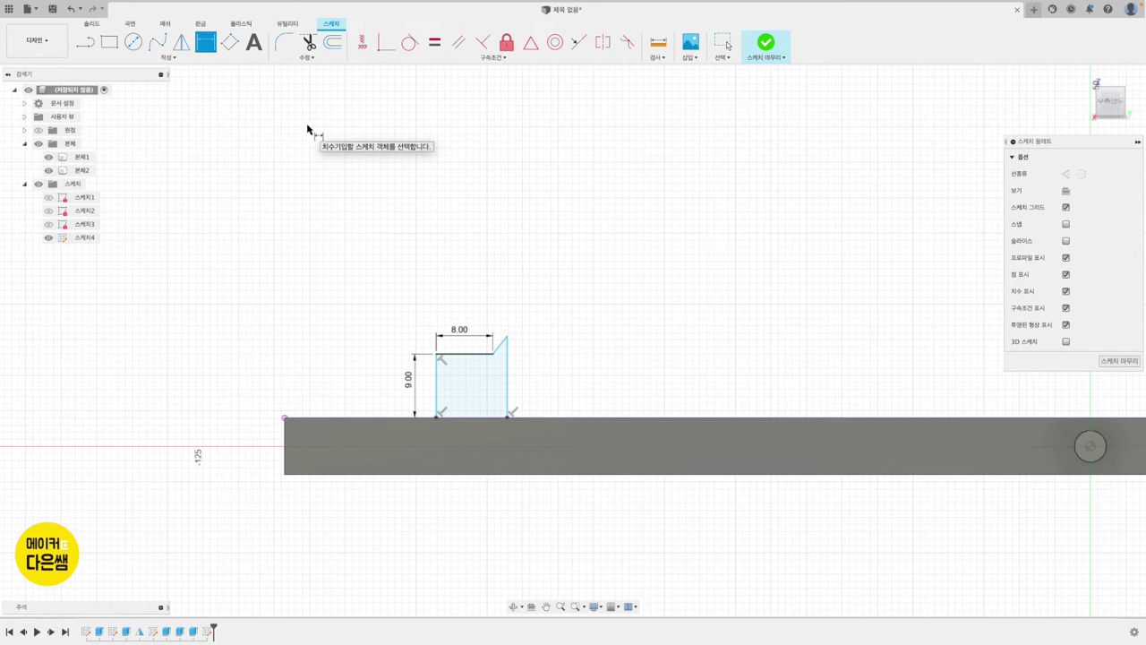
{"action": "key", "text": "Escape"}
{"action": "left_click_drag", "start_coordinate": [507, 340], "coordinate": [479, 377]}
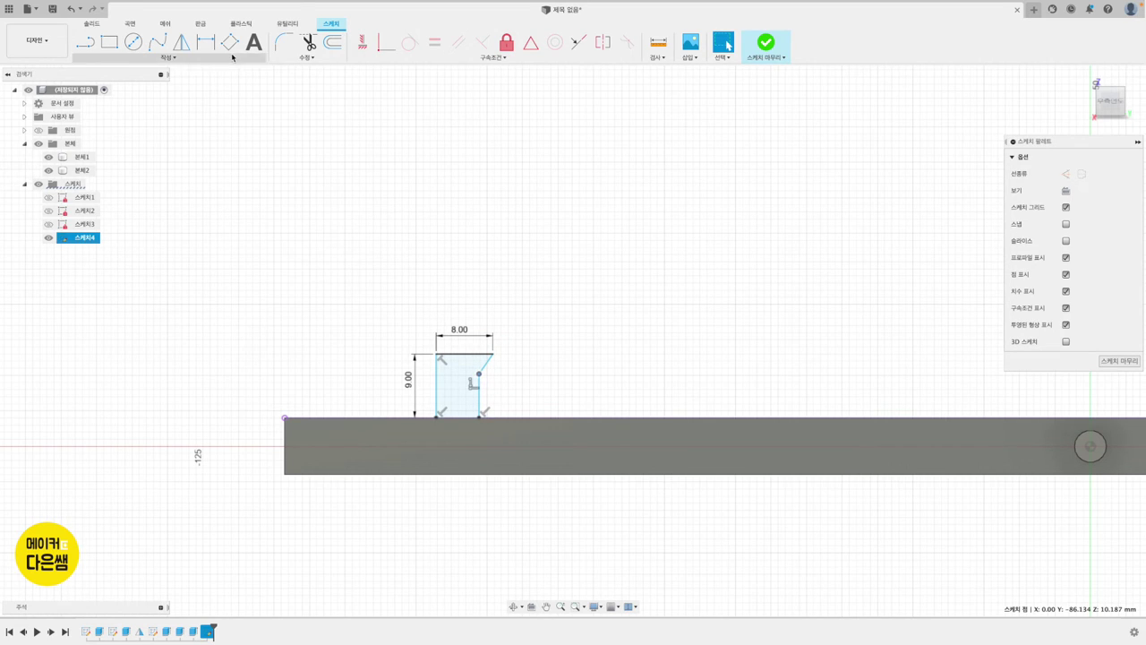
Add a 26.5 offset from the bar's end, a 20° slant angle and 7 right edge, then finish the sketch
{"action": "left_click", "coordinate": [205, 43]}
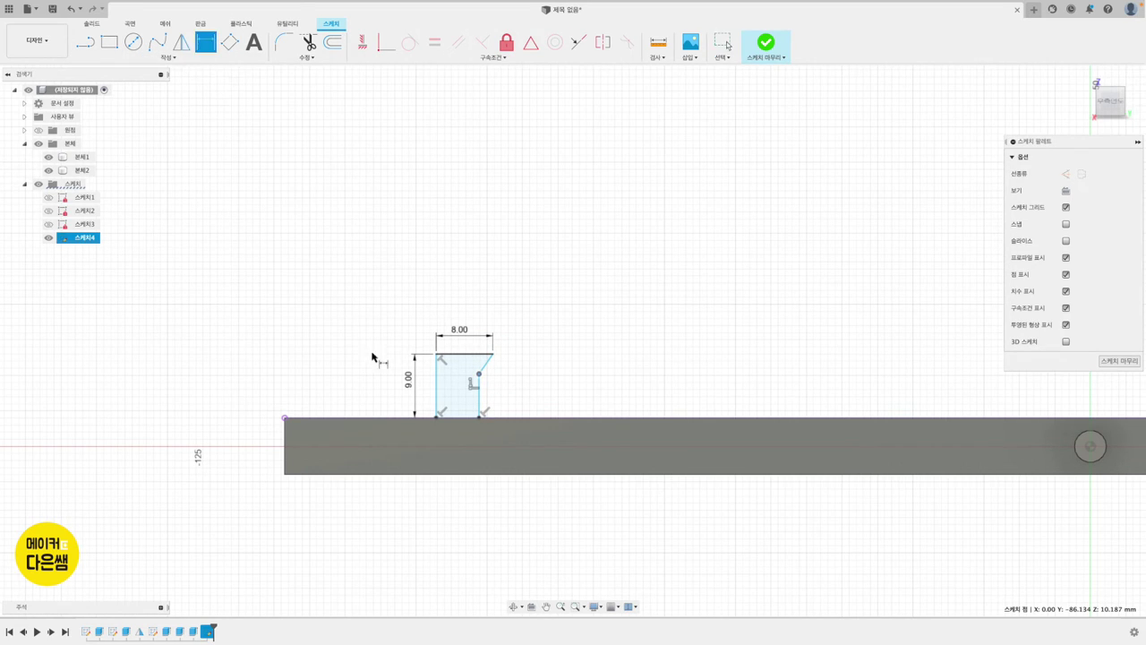
{"action": "left_click", "coordinate": [284, 418]}
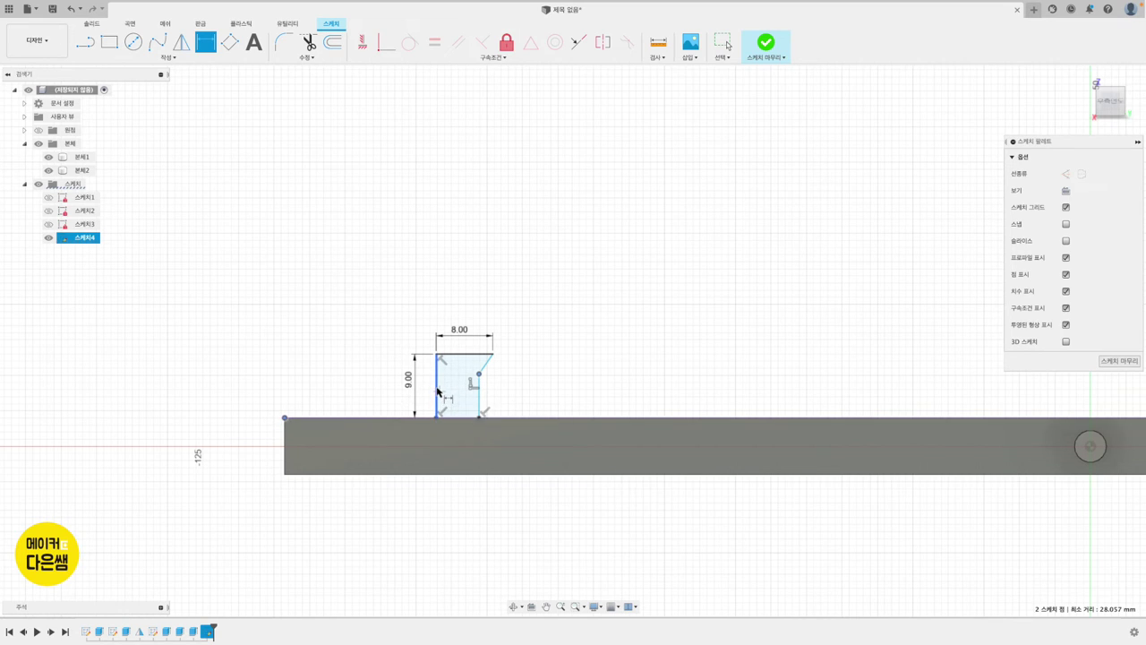
{"action": "left_click", "coordinate": [438, 391]}
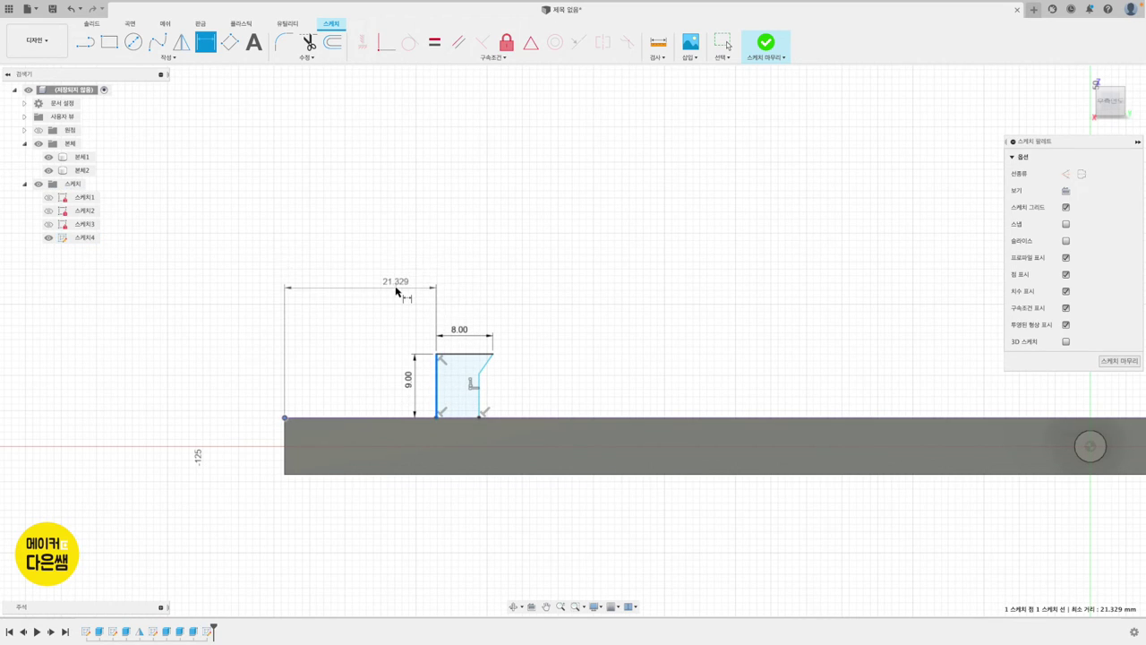
{"action": "left_click", "coordinate": [397, 291]}
{"action": "type", "text": "26.5"}
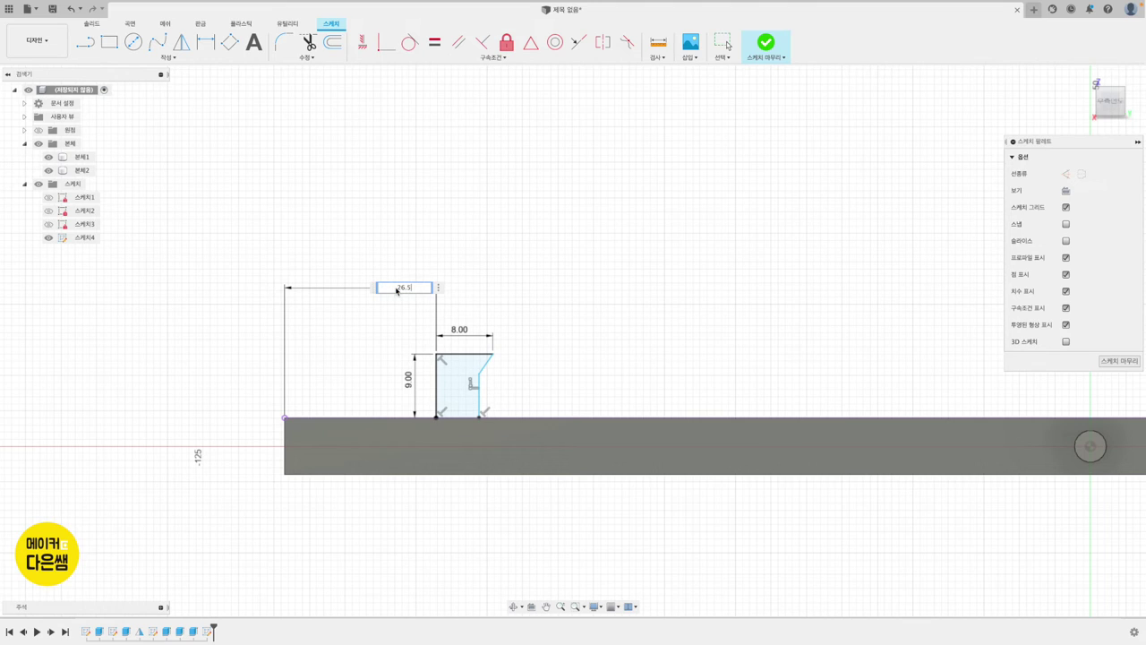
{"action": "key", "text": "Return"}
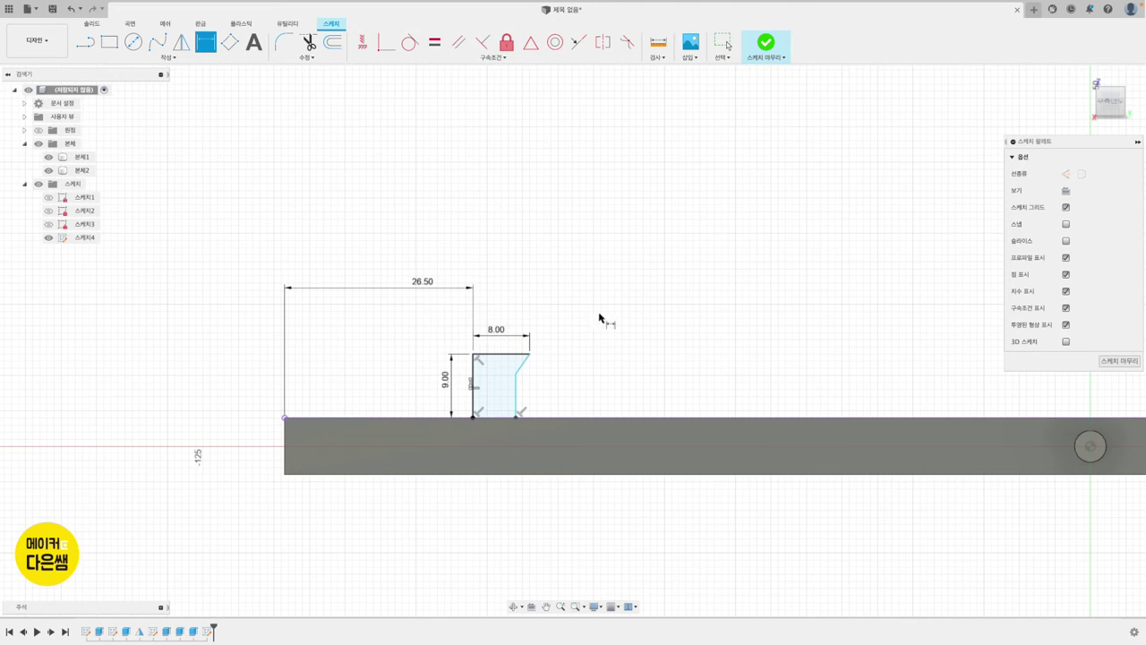
{"action": "left_click", "coordinate": [524, 371]}
{"action": "left_click", "coordinate": [517, 396]}
{"action": "left_click", "coordinate": [520, 285]}
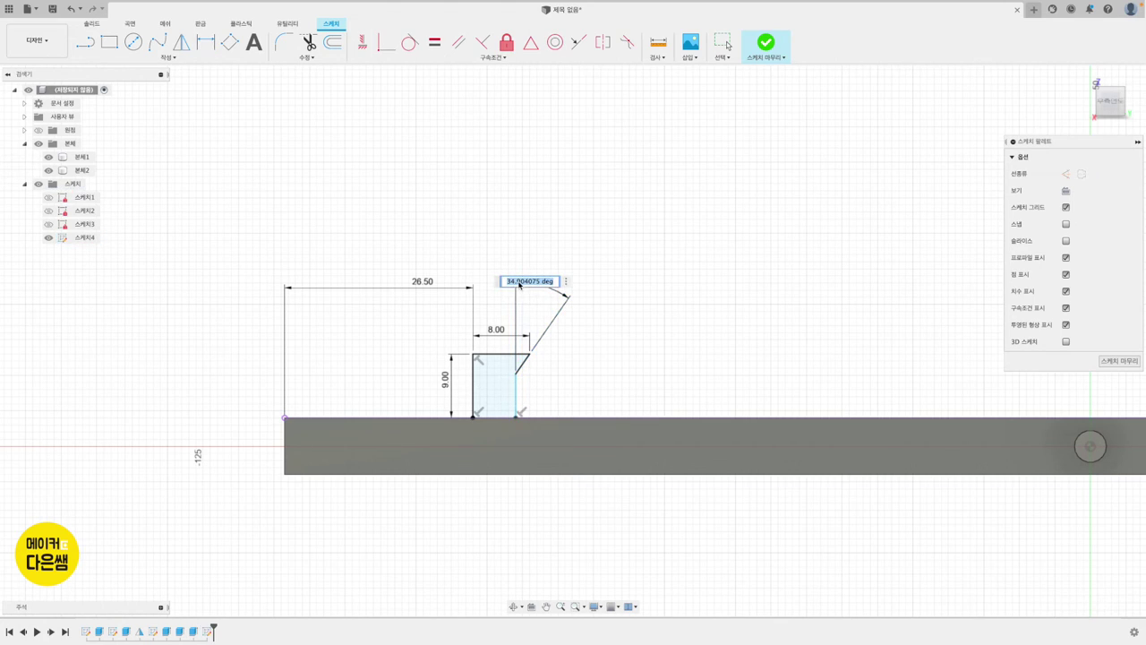
{"action": "type", "text": "20"}
{"action": "key", "text": "Return"}
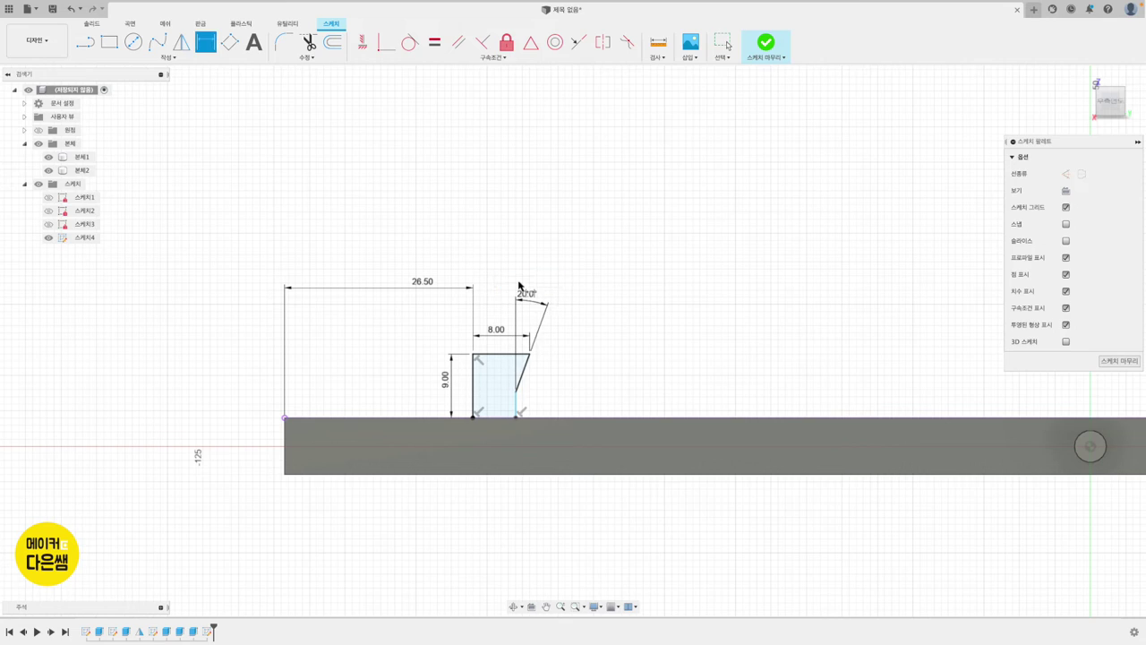
{"action": "left_click", "coordinate": [516, 405]}
{"action": "left_click", "coordinate": [568, 396]}
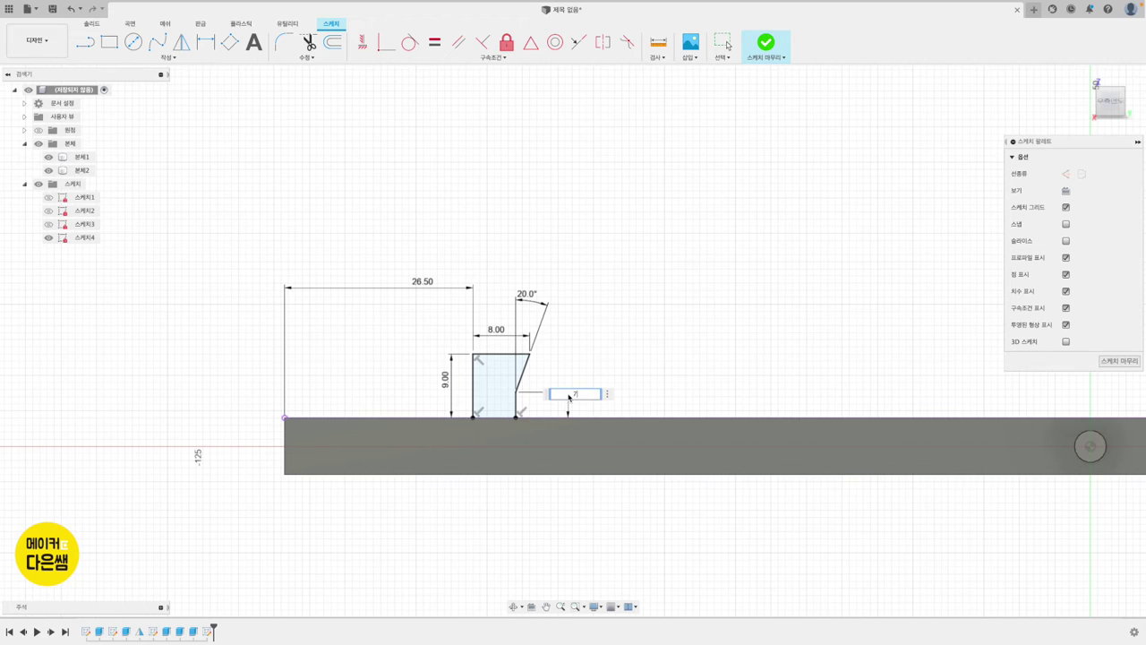
{"action": "key", "text": "Return"}
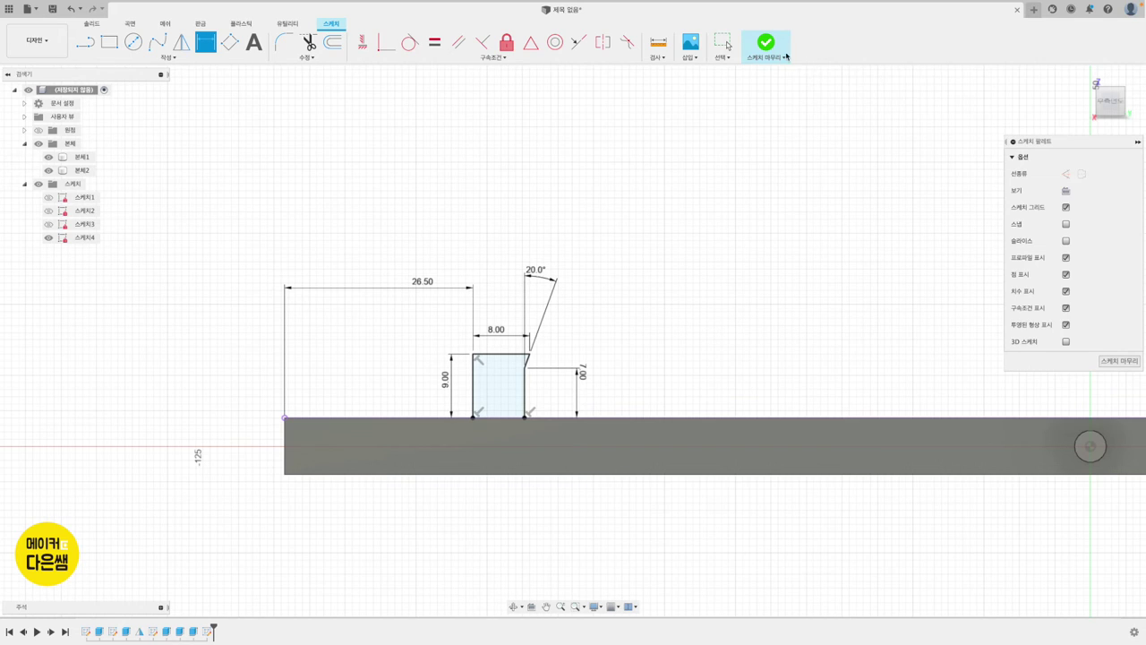
{"action": "left_click", "coordinate": [768, 45]}
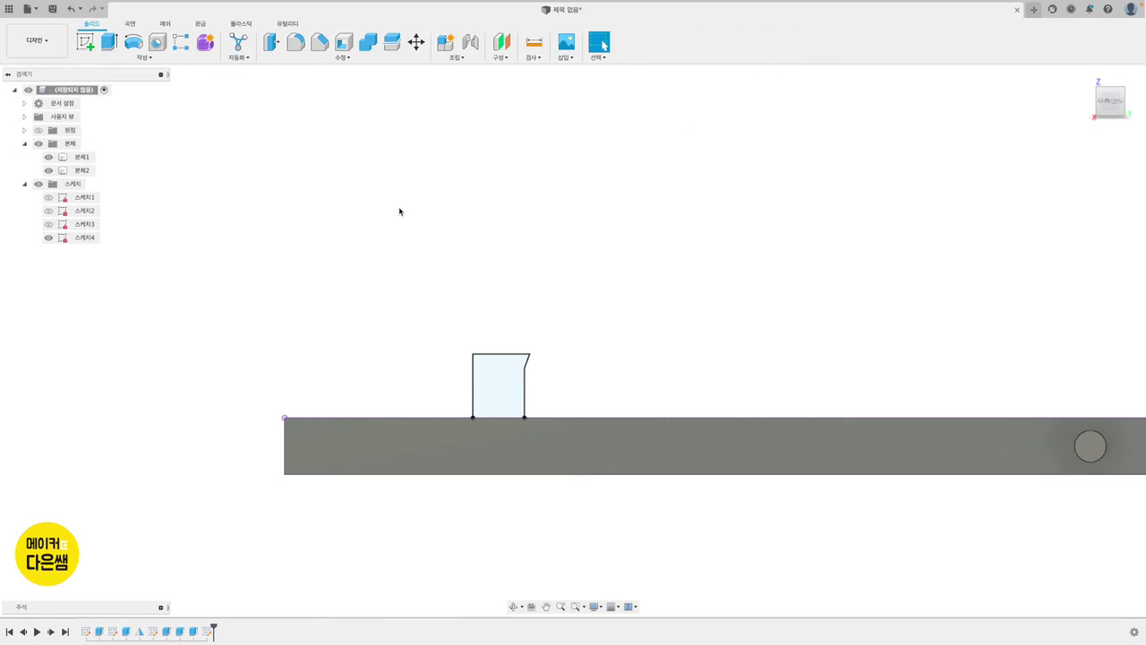
Extrude the 스케치4 profile symmetrically to an 80 mm whole length, joined as the crossbar
{"action": "left_click", "coordinate": [113, 48]}
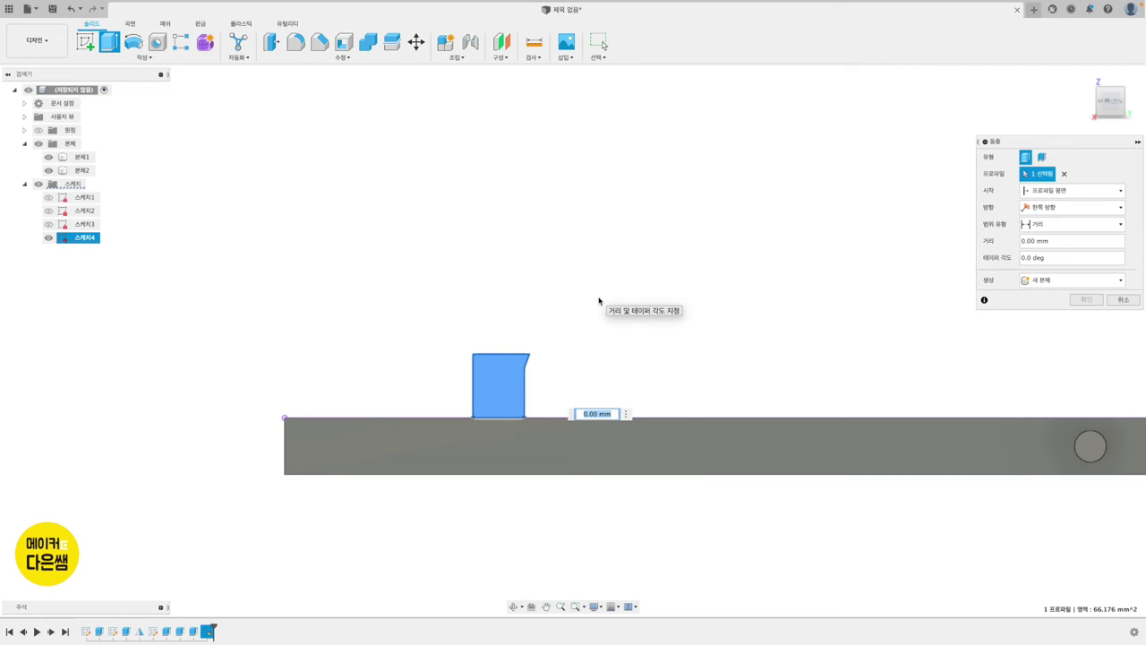
{"action": "left_click", "coordinate": [1040, 209]}
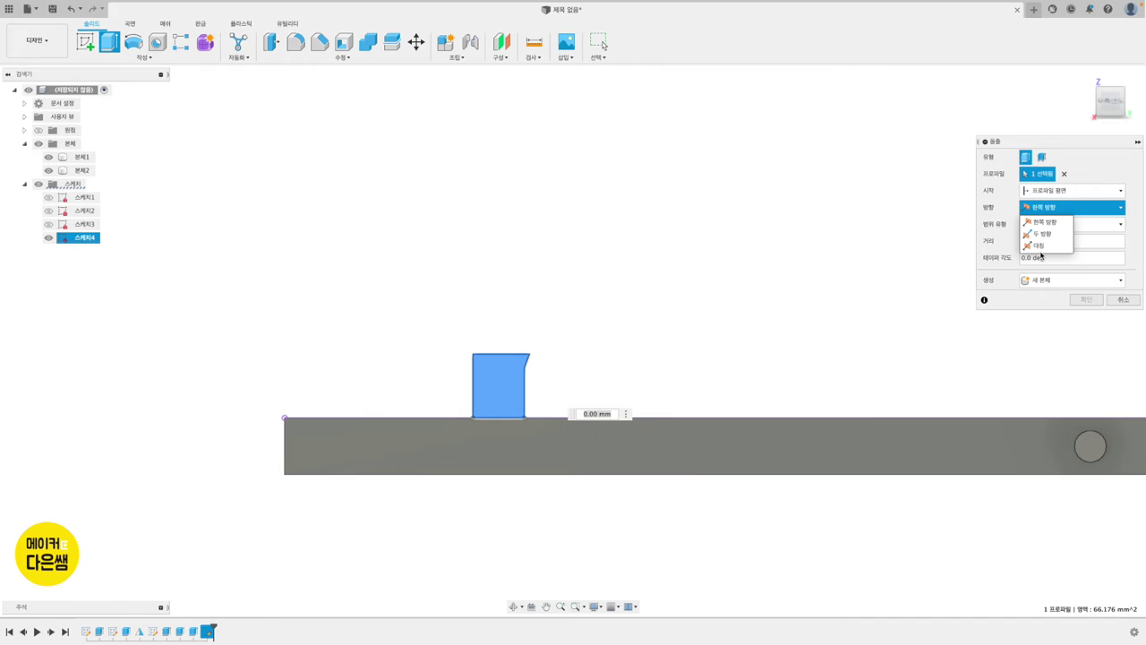
{"action": "left_click", "coordinate": [1038, 245]}
{"action": "mouse_move", "coordinate": [1042, 241]}
{"action": "left_click", "coordinate": [1042, 242]}
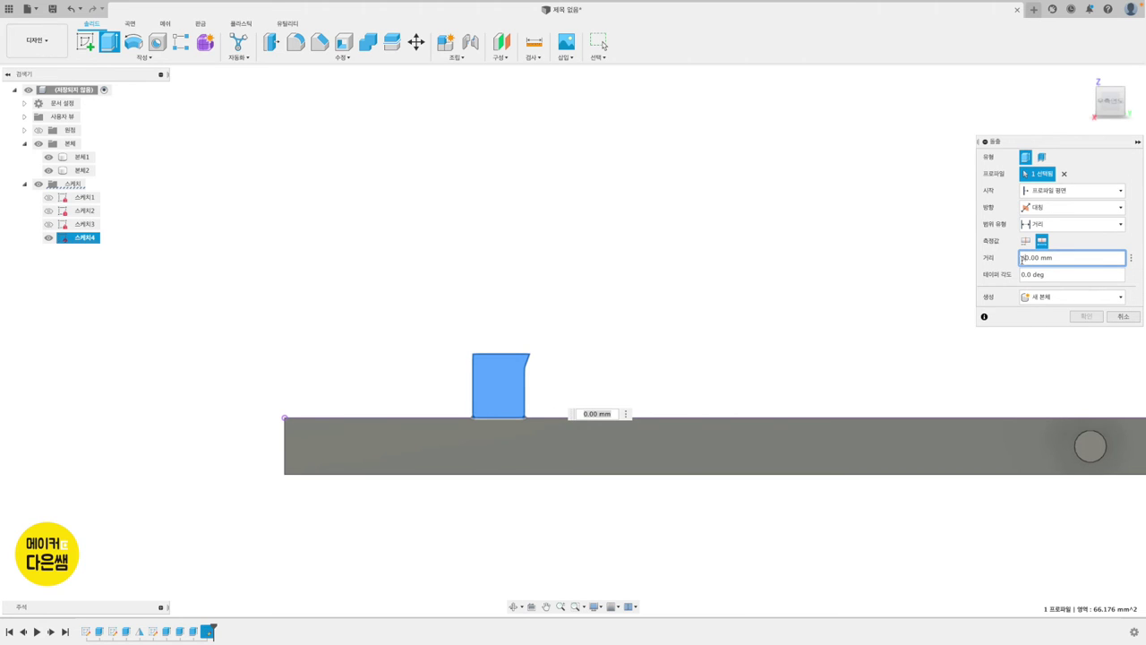
{"action": "type", "text": "8"}
{"action": "mouse_move", "coordinate": [741, 299]}
{"action": "middle_mouse_down", "text": "shift"}
{"action": "mouse_move", "coordinate": [535, 387]}
{"action": "mouse_move", "coordinate": [627, 358]}
{"action": "middle_mouse_up", "text": "shift"}
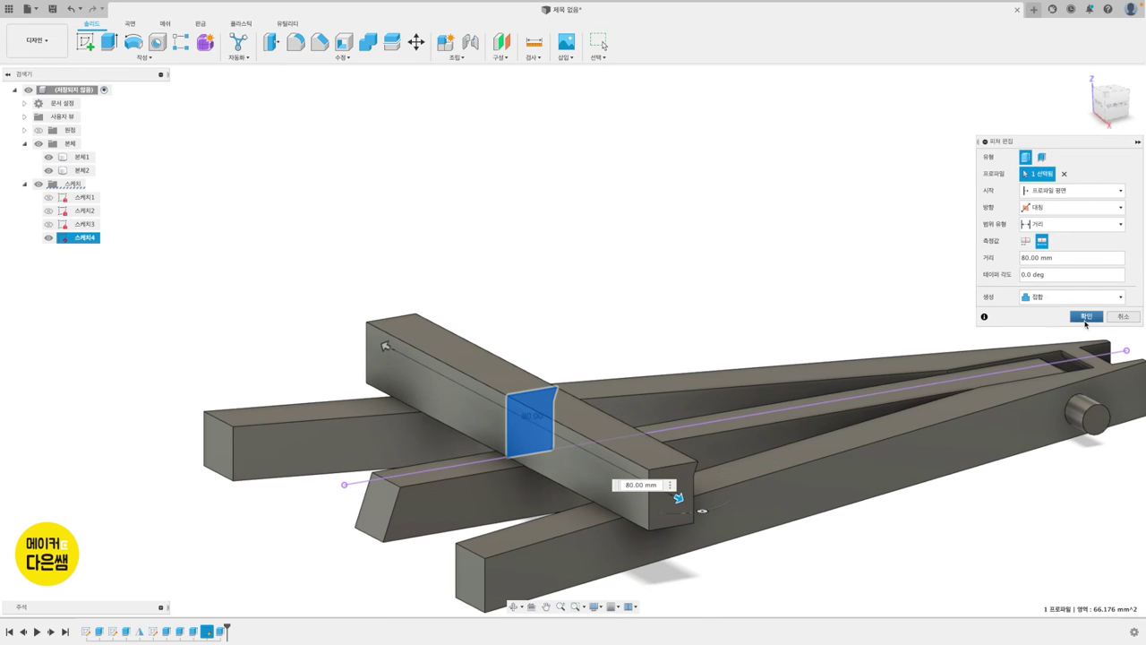
{"action": "left_click", "coordinate": [1087, 316]}
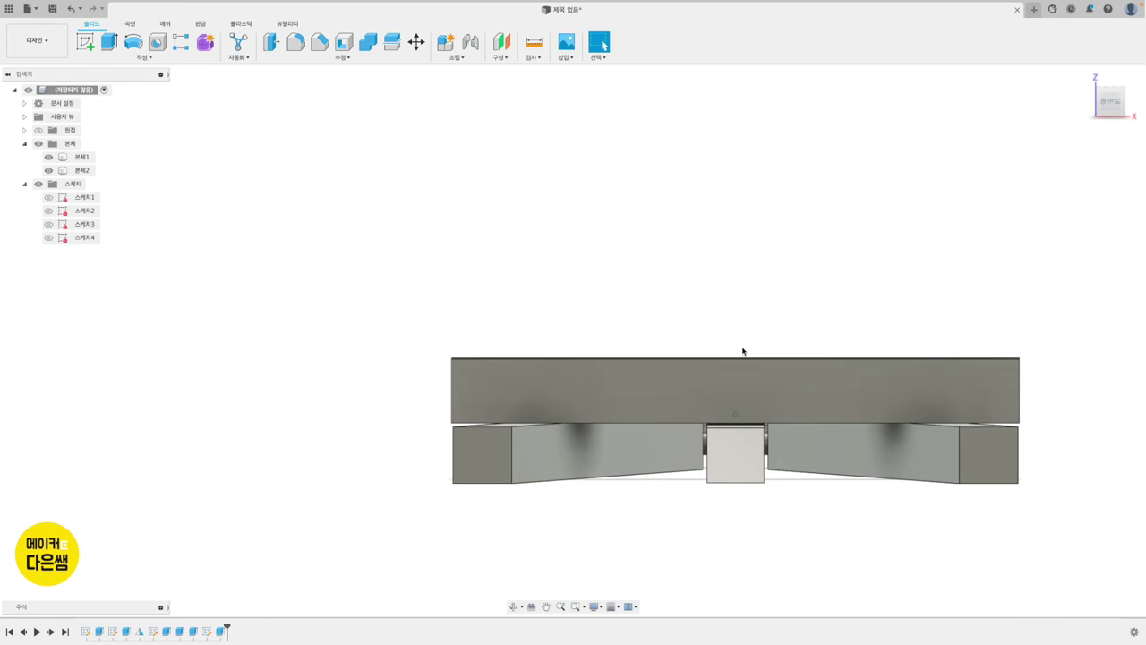
{"action": "middle_click_drag", "start_coordinate": [742, 351], "coordinate": [616, 417], "text": "shift"}
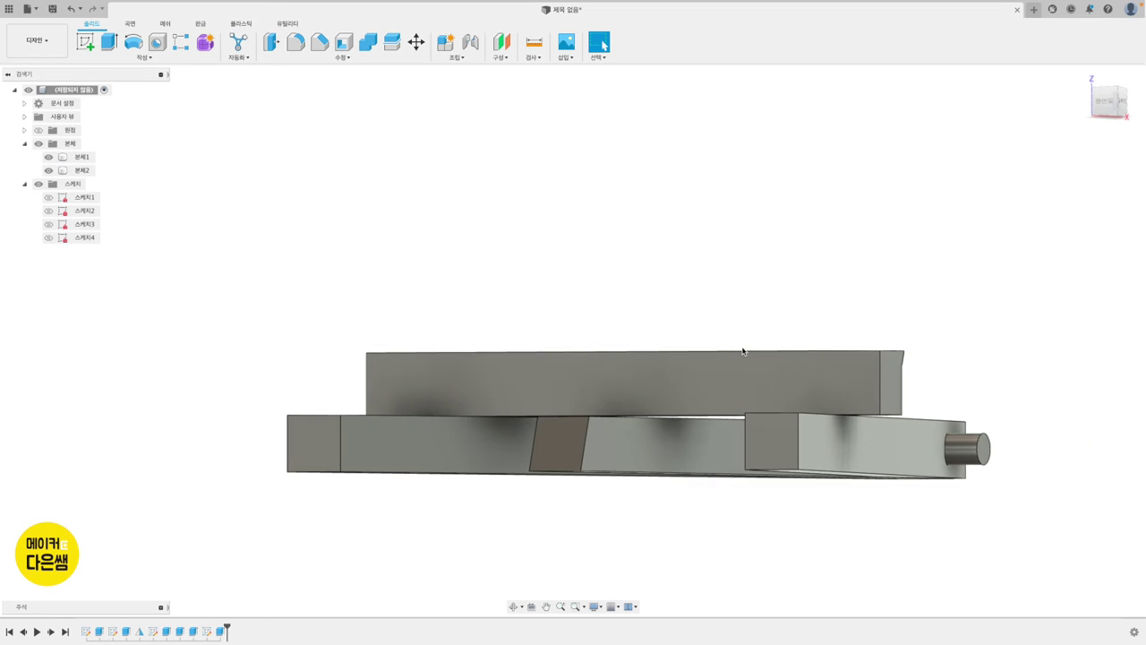
{"action": "left_click", "coordinate": [675, 394]}
{"action": "key", "text": "F6"}
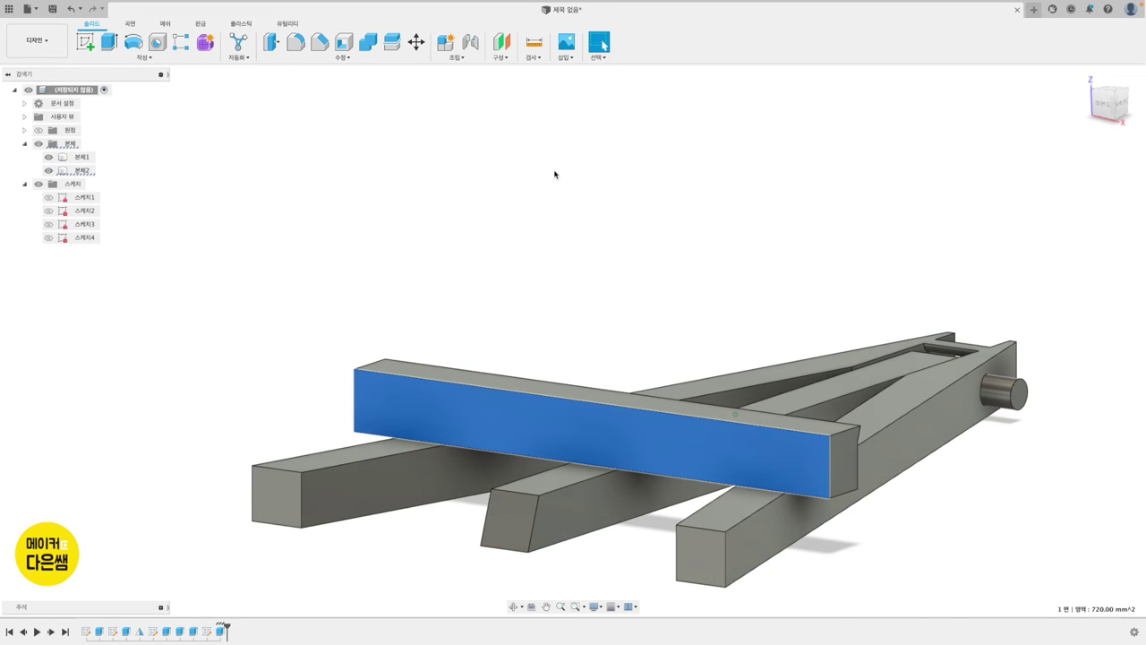
{"action": "left_click", "coordinate": [49, 171]}
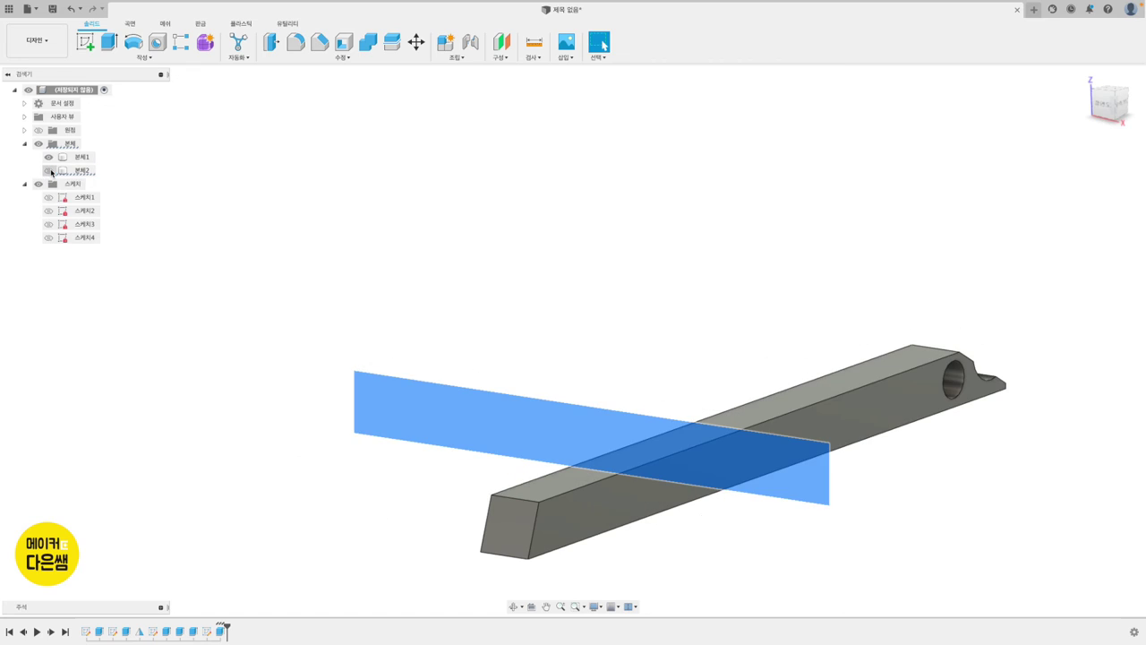
{"action": "left_click", "coordinate": [309, 277]}
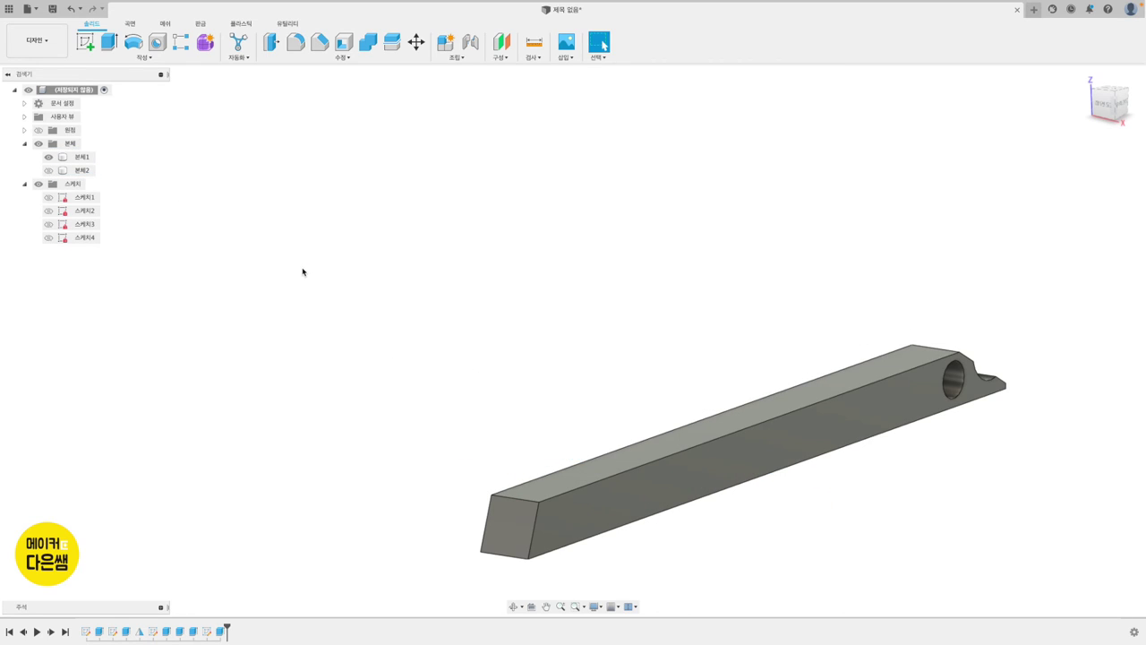
{"action": "left_click", "coordinate": [48, 170]}
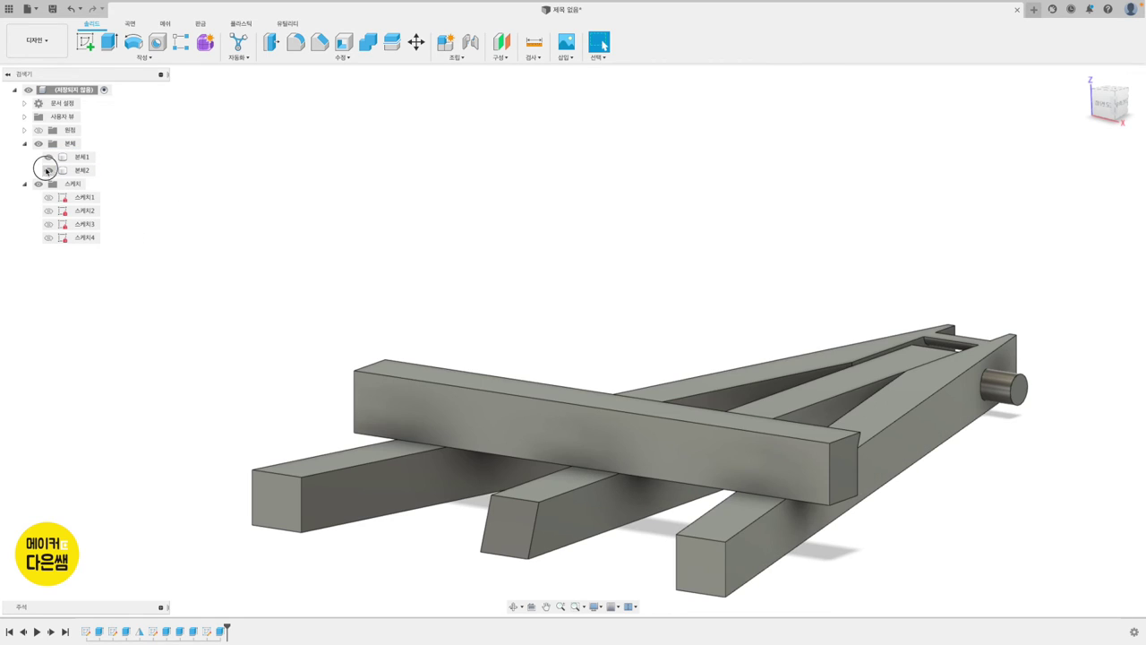
{"action": "left_click", "coordinate": [49, 170]}
{"action": "left_click", "coordinate": [49, 170]}
{"action": "left_click", "coordinate": [48, 171]}
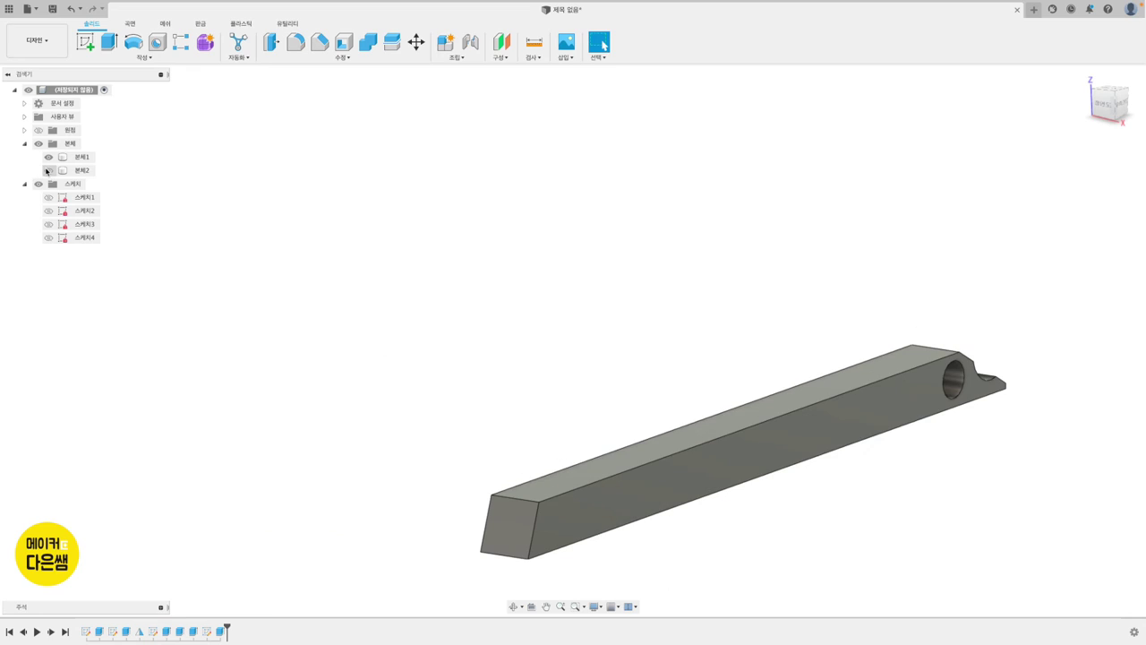
{"action": "left_click", "coordinate": [48, 170]}
{"action": "left_click", "coordinate": [48, 170]}
{"action": "left_click", "coordinate": [49, 171]}
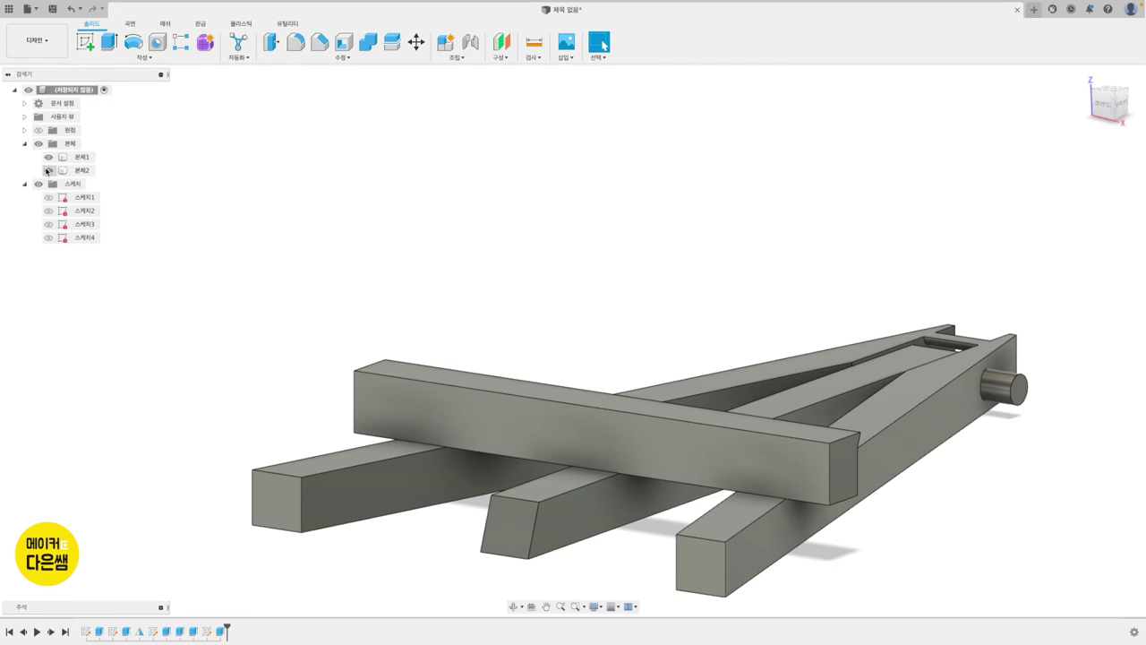
{"action": "left_click", "coordinate": [49, 158]}
{"action": "left_click", "coordinate": [48, 158]}
{"action": "left_click", "coordinate": [48, 157]}
{"action": "left_click", "coordinate": [48, 158]}
{"action": "left_click", "coordinate": [48, 158]}
{"action": "left_click", "coordinate": [48, 158]}
{"action": "left_click", "coordinate": [48, 158]}
{"action": "left_click", "coordinate": [48, 158]}
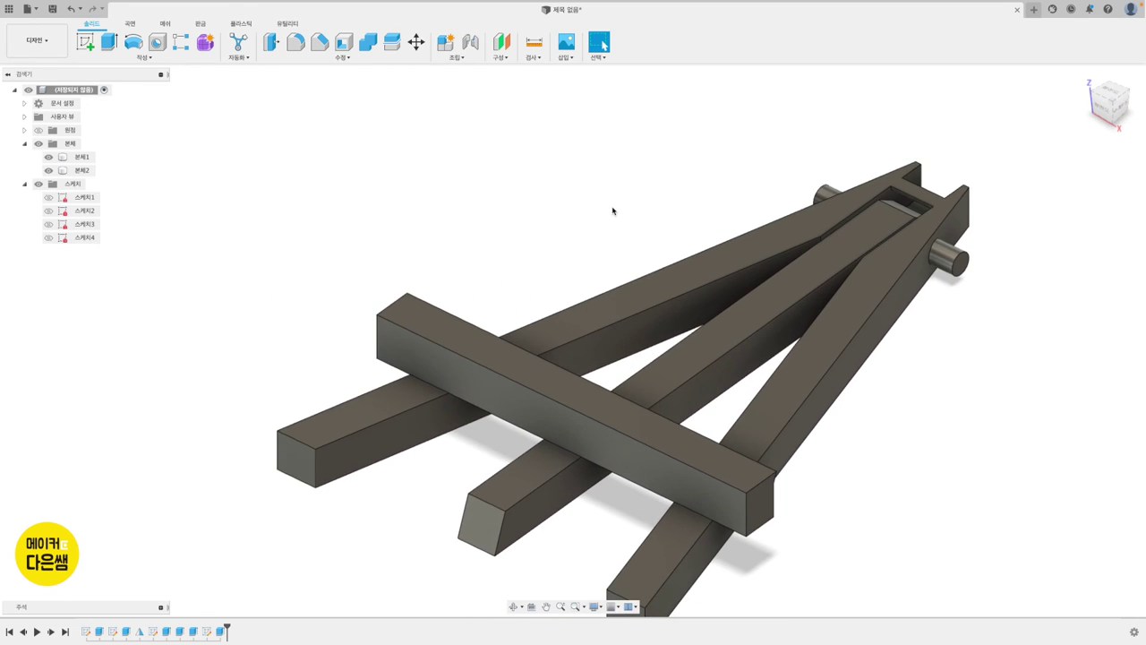
{"action": "left_click", "coordinate": [540, 57]}
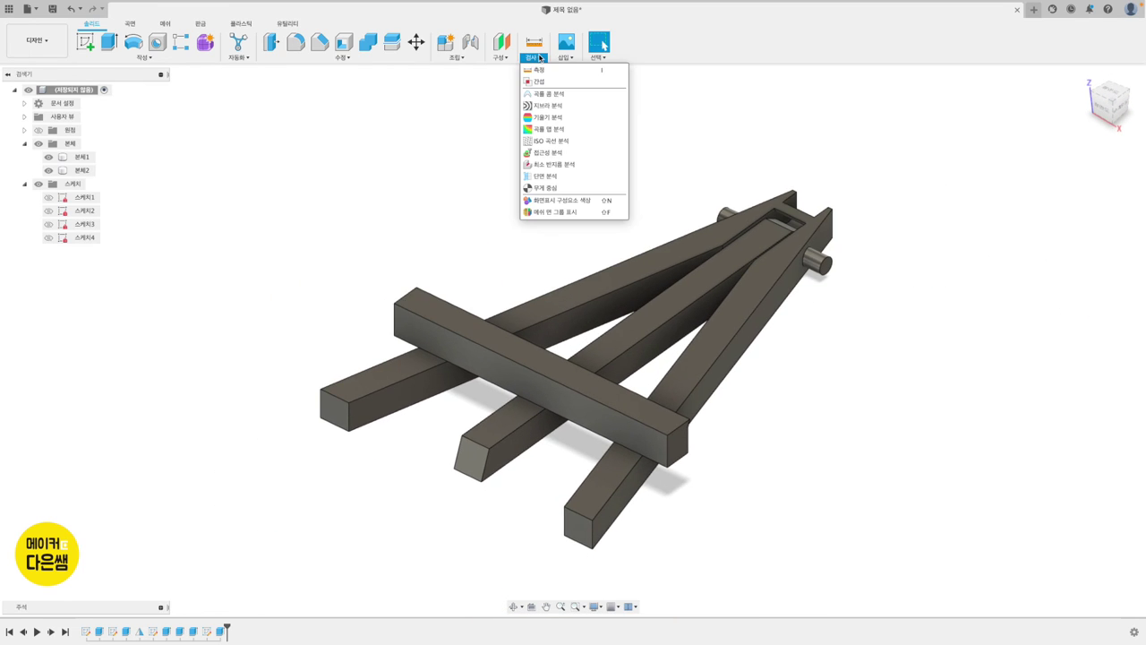
{"action": "left_click", "coordinate": [556, 178]}
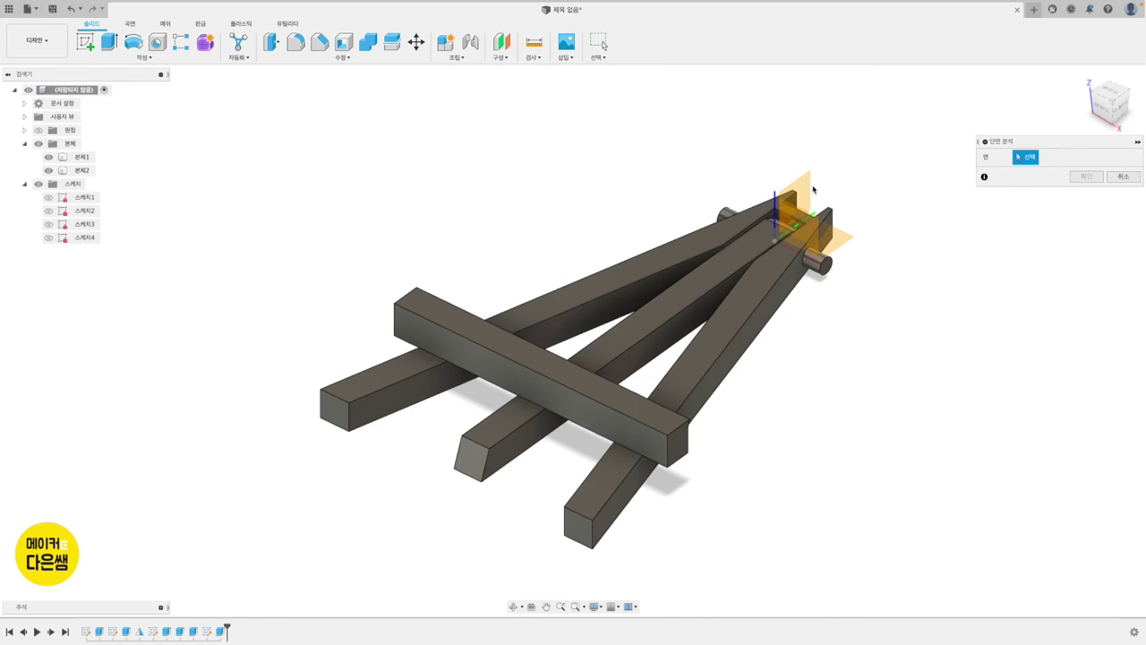
{"action": "left_click", "coordinate": [801, 185]}
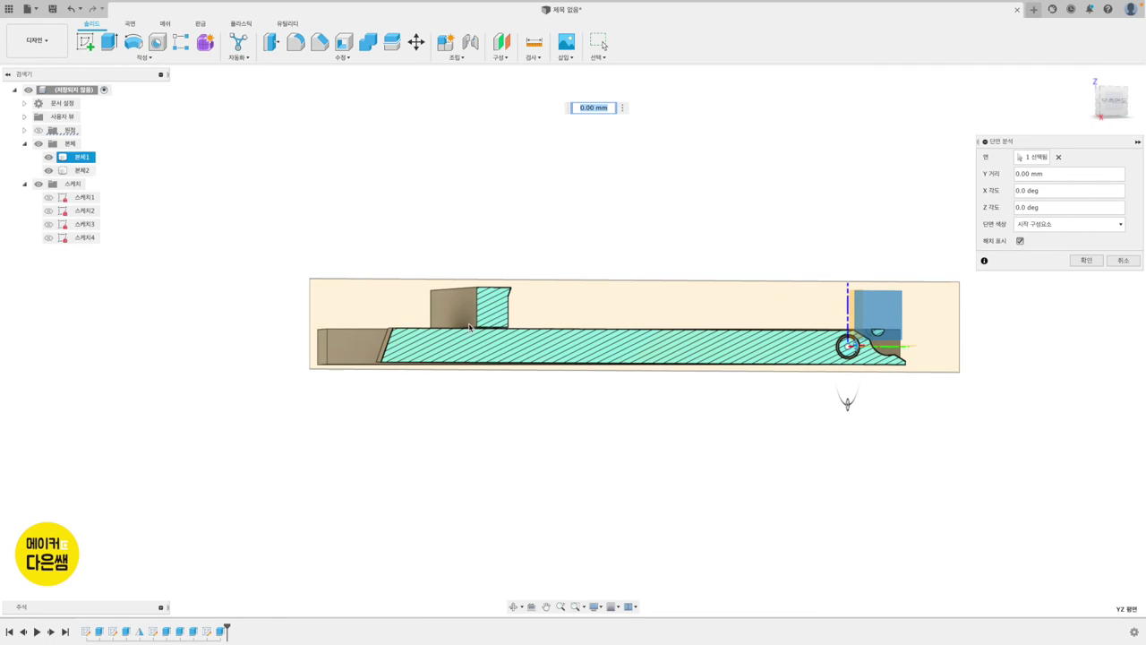
{"action": "scroll", "coordinate": [480, 331], "scroll_direction": "up", "scroll_amount": 3}
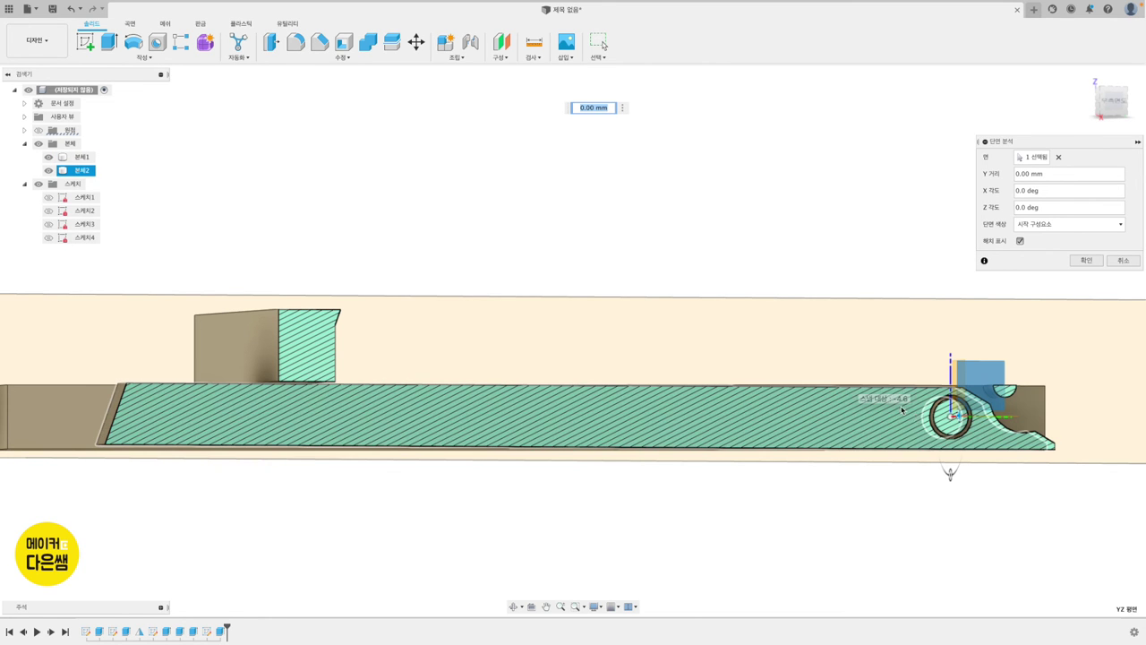
{"action": "mouse_move", "coordinate": [967, 425]}
{"action": "left_mouse_down"}
{"action": "mouse_move", "coordinate": [994, 425]}
{"action": "mouse_move", "coordinate": [943, 416]}
{"action": "mouse_move", "coordinate": [958, 417]}
{"action": "mouse_move", "coordinate": [961, 439]}
{"action": "left_mouse_up"}
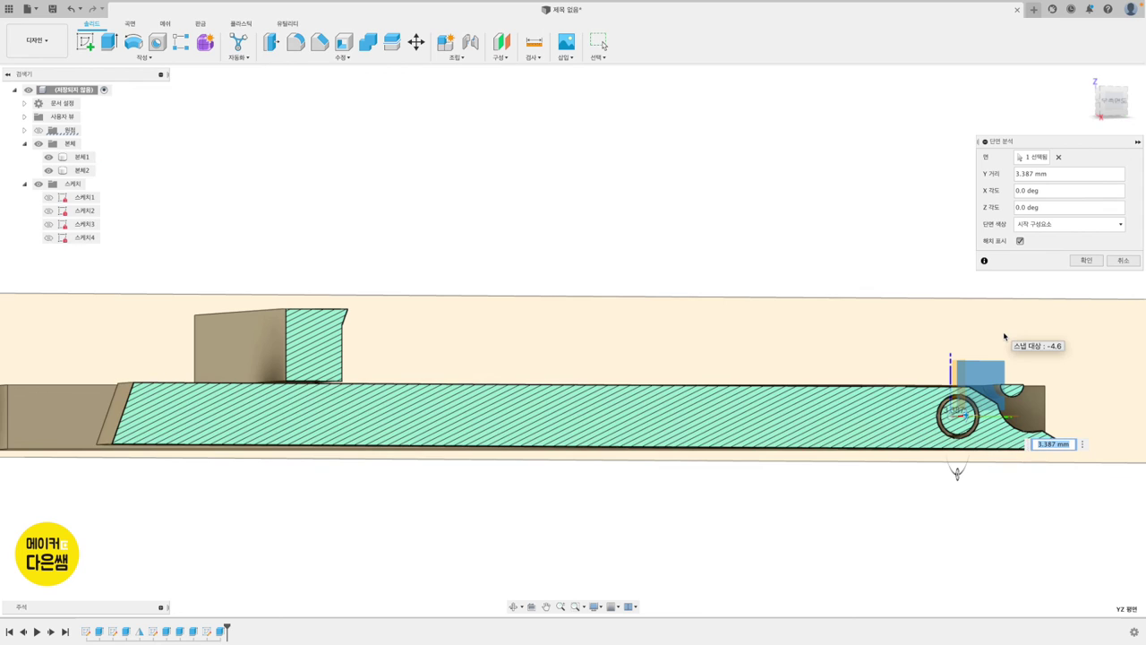
{"action": "left_click", "coordinate": [1123, 259]}
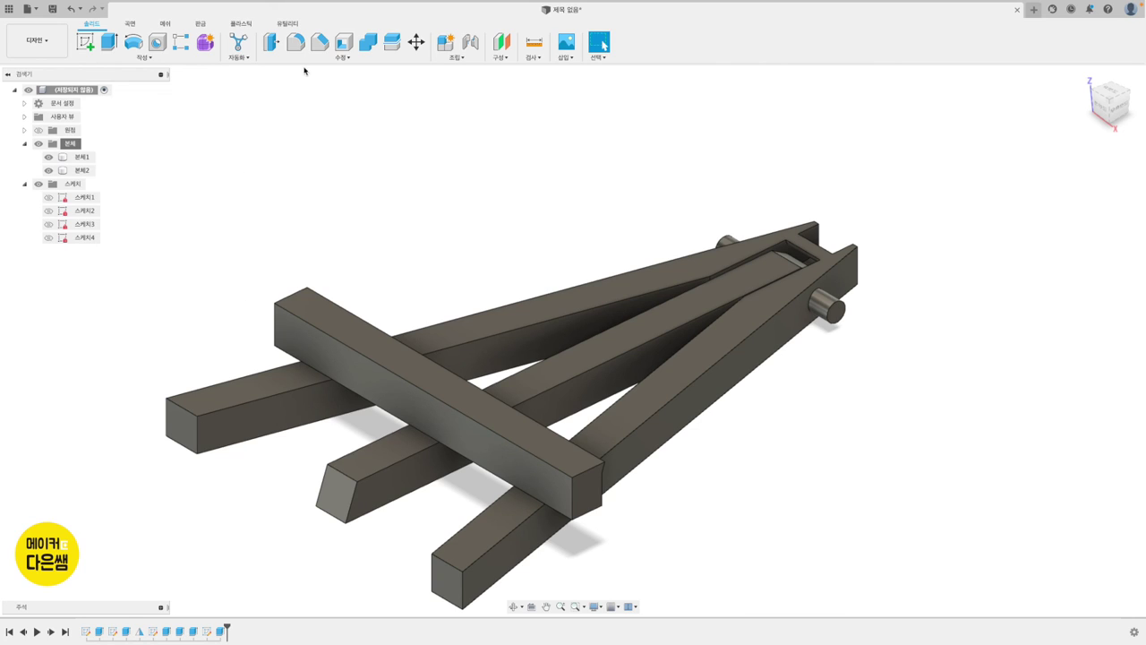
Chamfer the bottom edges of both leg ends by 3 mm
{"action": "left_click", "coordinate": [320, 42]}
{"action": "left_click", "coordinate": [180, 447]}
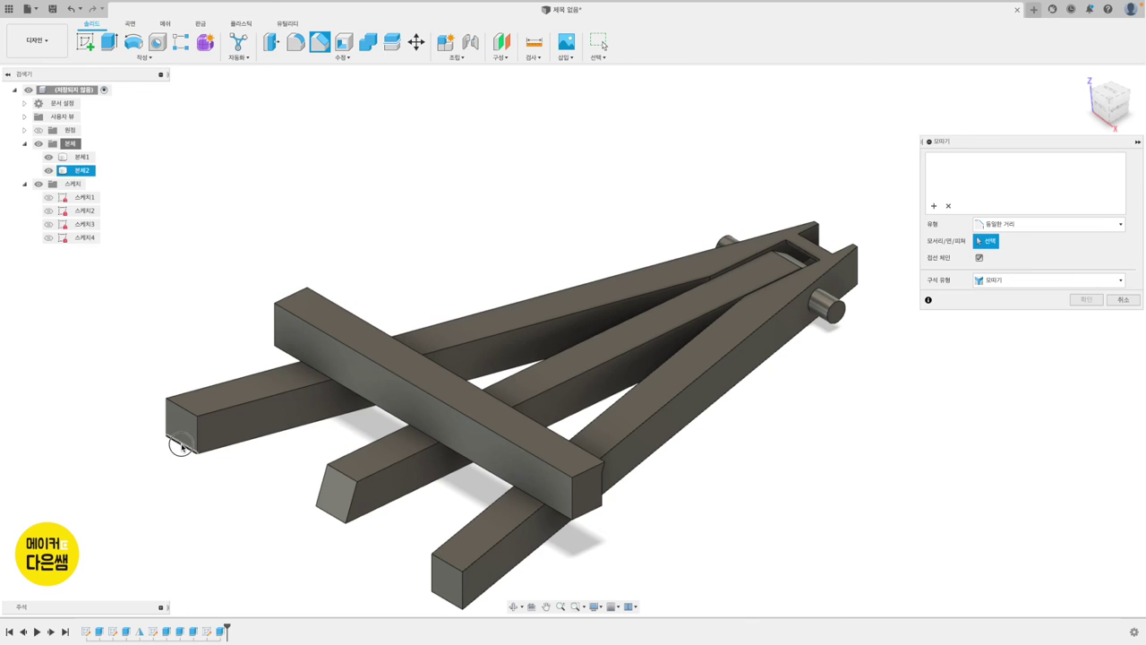
{"action": "left_click", "coordinate": [448, 600]}
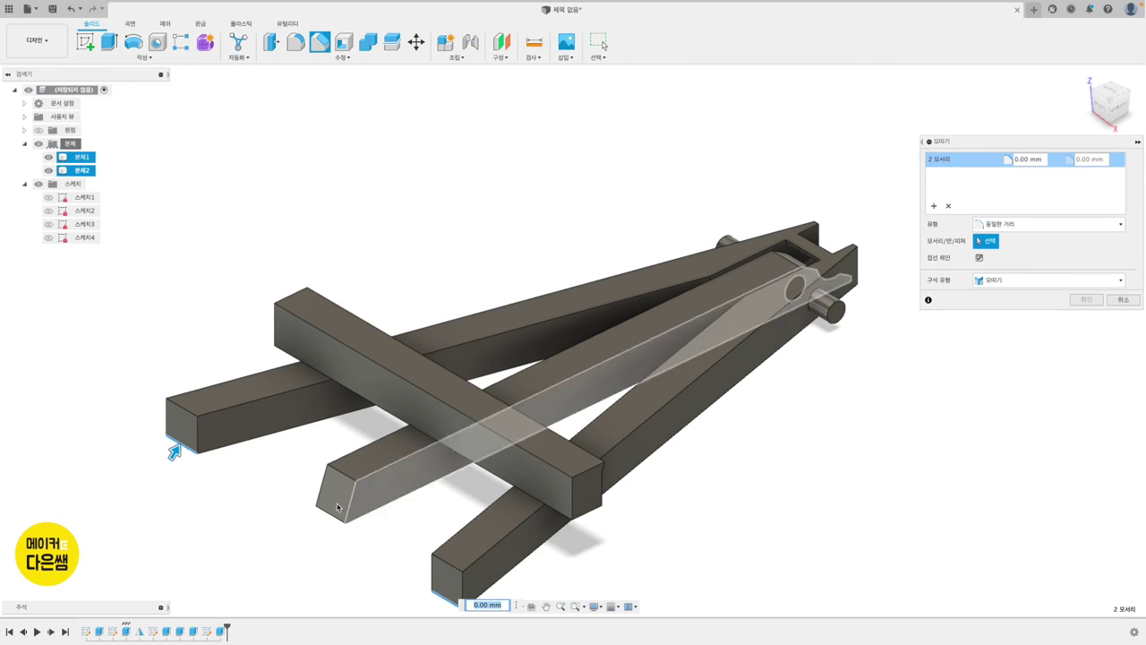
{"action": "type", "text": "3"}
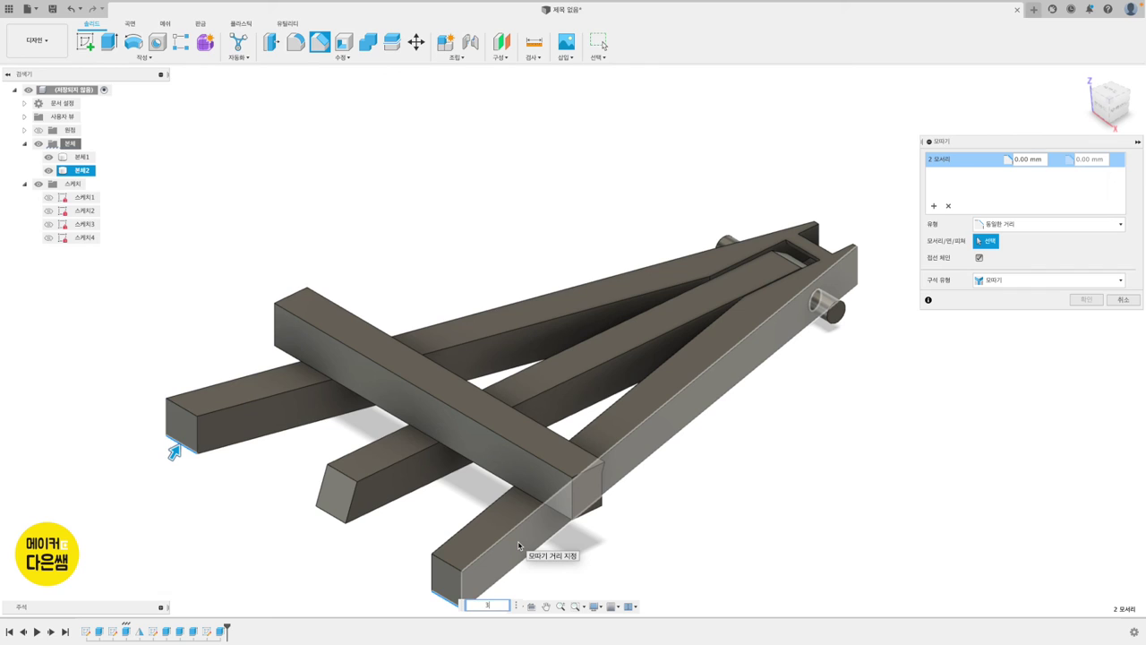
{"action": "key", "text": "Return"}
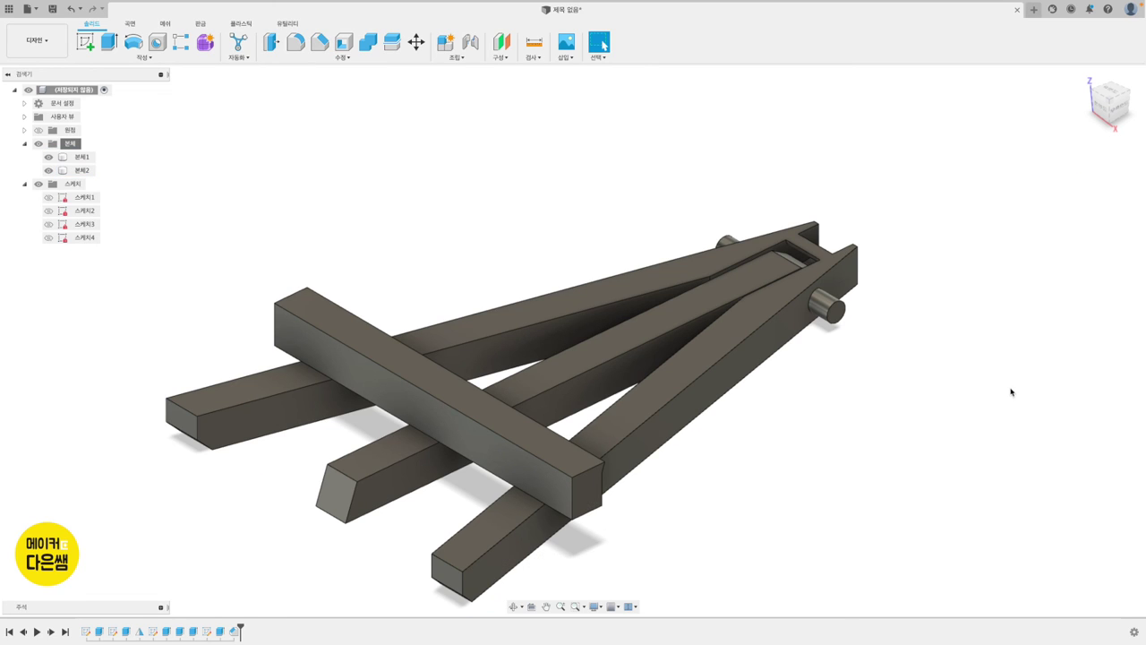
{"action": "middle_click_drag", "start_coordinate": [1015, 391], "coordinate": [674, 392], "text": "shift"}
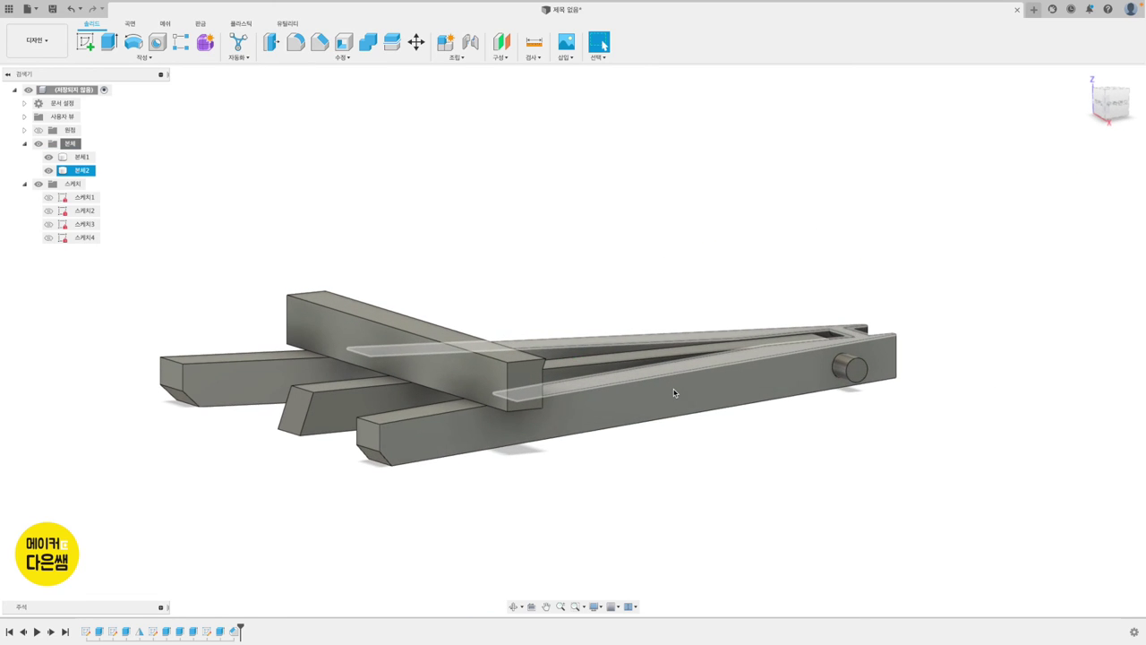
Clear the selection and toggle bodies 본체1 and 본체2, leaving both visible
{"action": "left_click", "coordinate": [376, 479]}
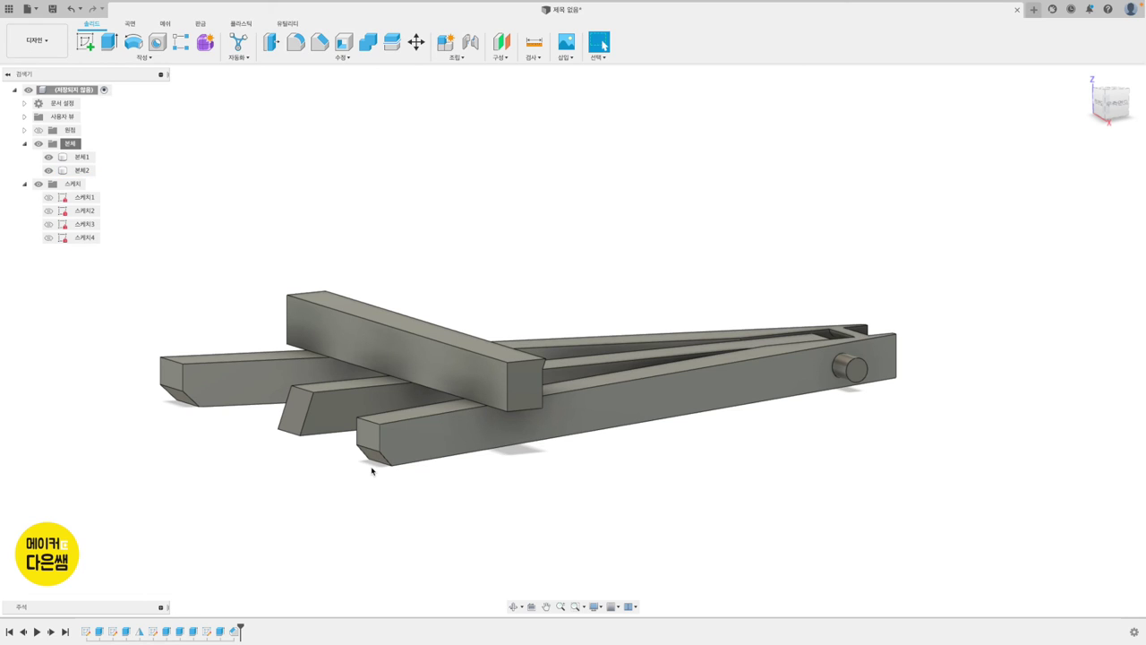
{"action": "left_click", "coordinate": [49, 170]}
{"action": "left_click", "coordinate": [49, 157]}
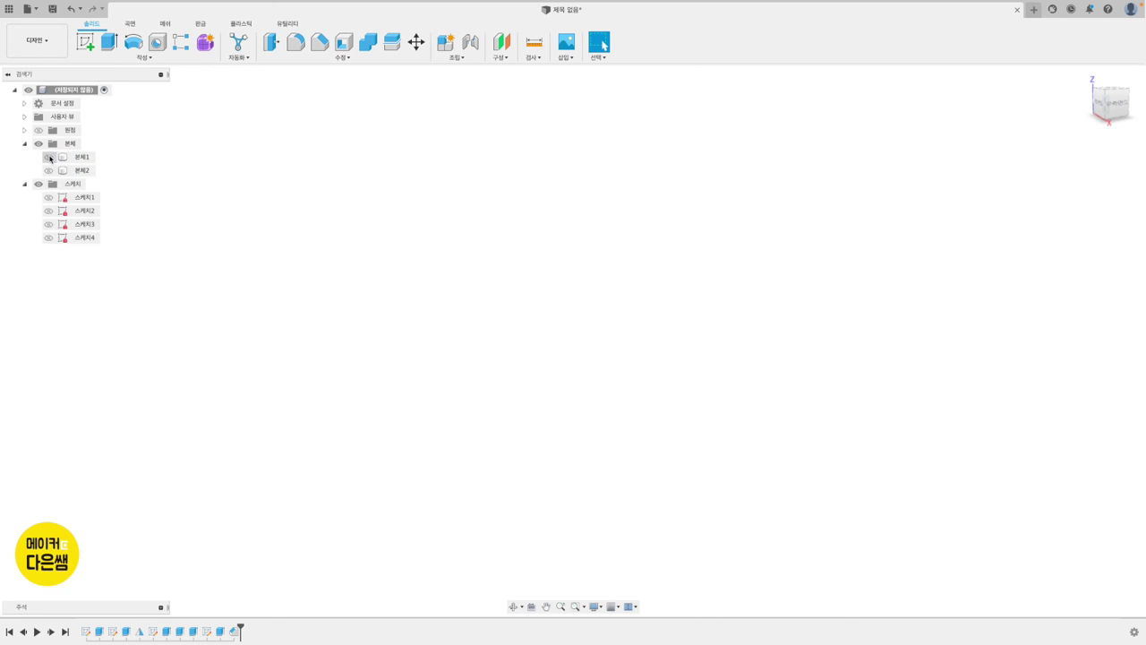
{"action": "left_click", "coordinate": [48, 170]}
{"action": "left_click", "coordinate": [49, 157]}
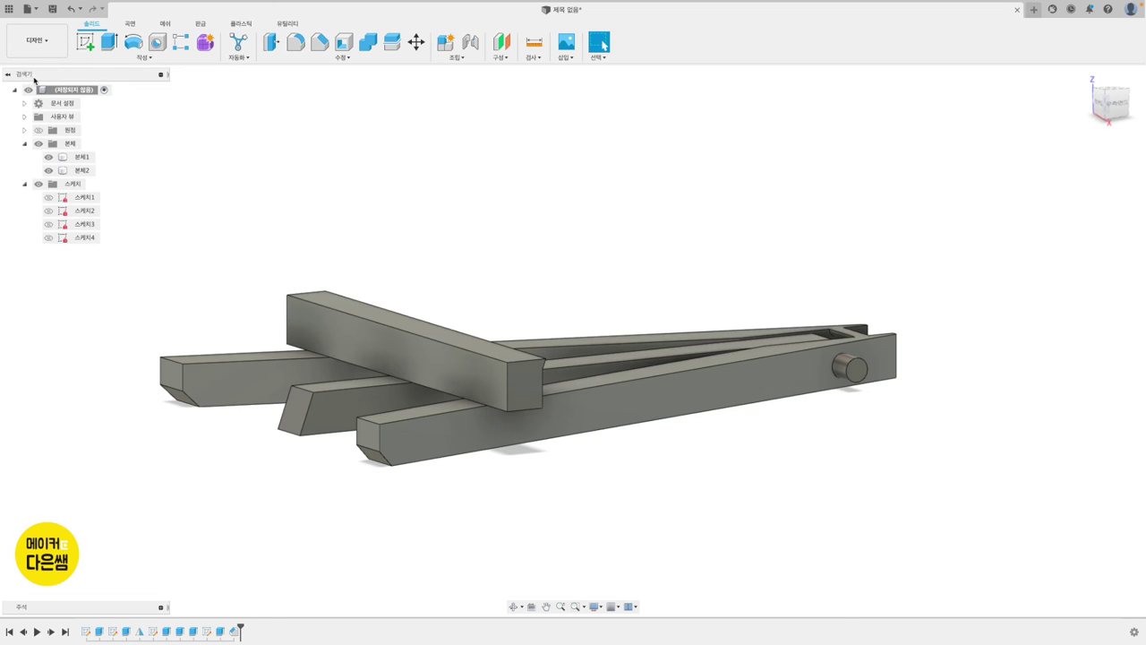
Open Save As Mesh for the root component, keeping STL (Binary) in millimetres
{"action": "right_click", "coordinate": [69, 92]}
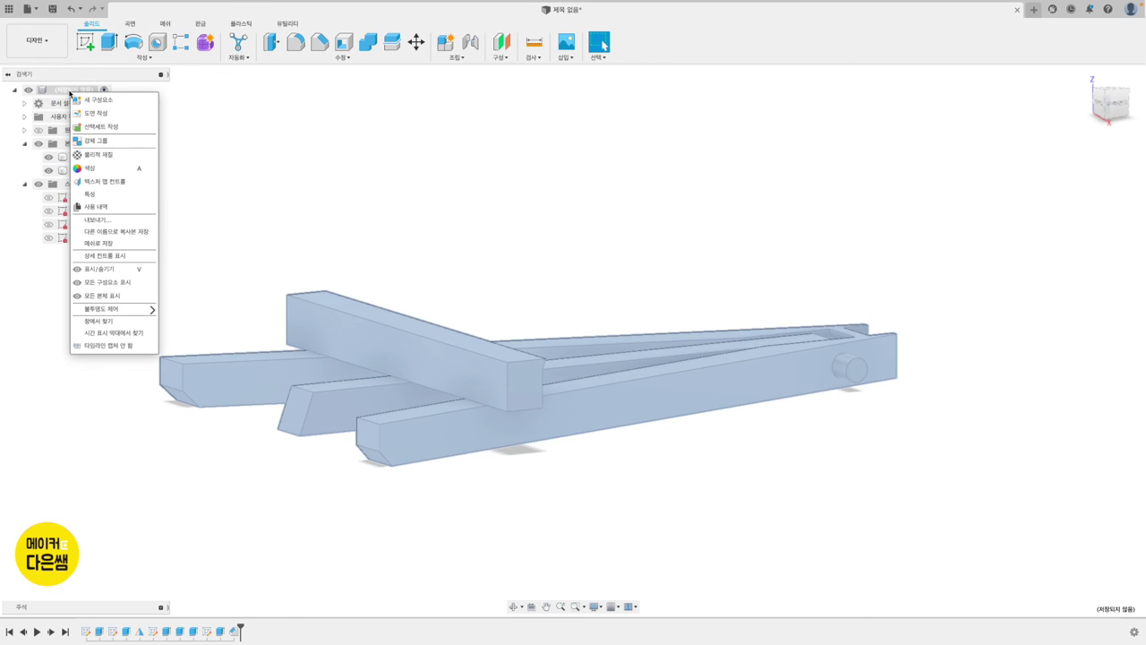
{"action": "left_click", "coordinate": [105, 244]}
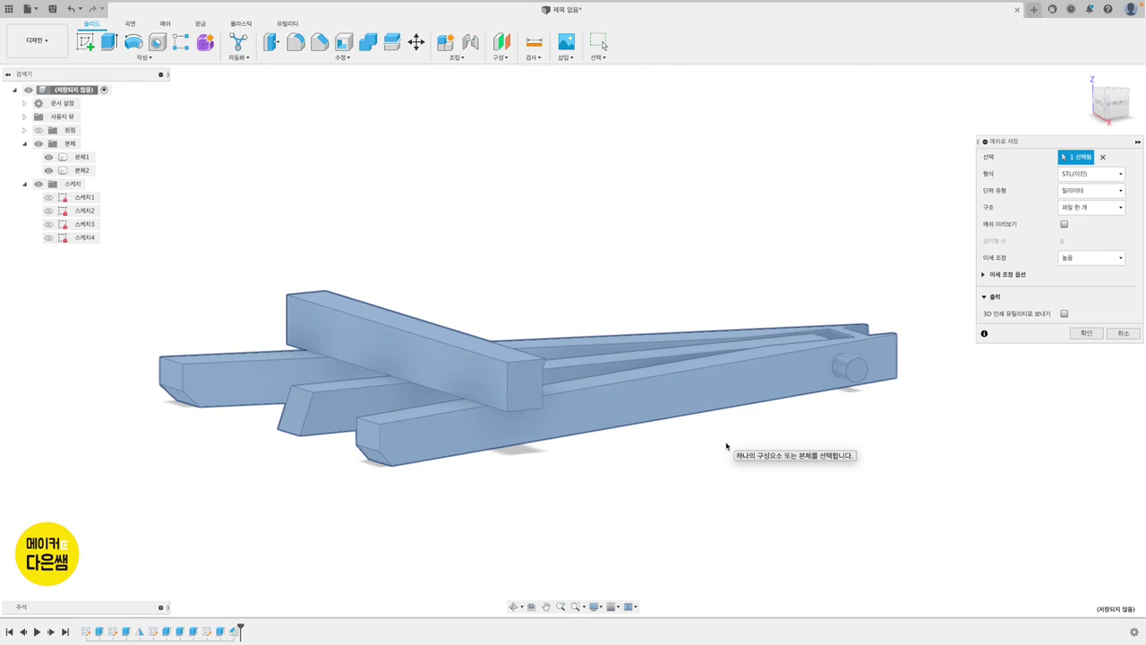